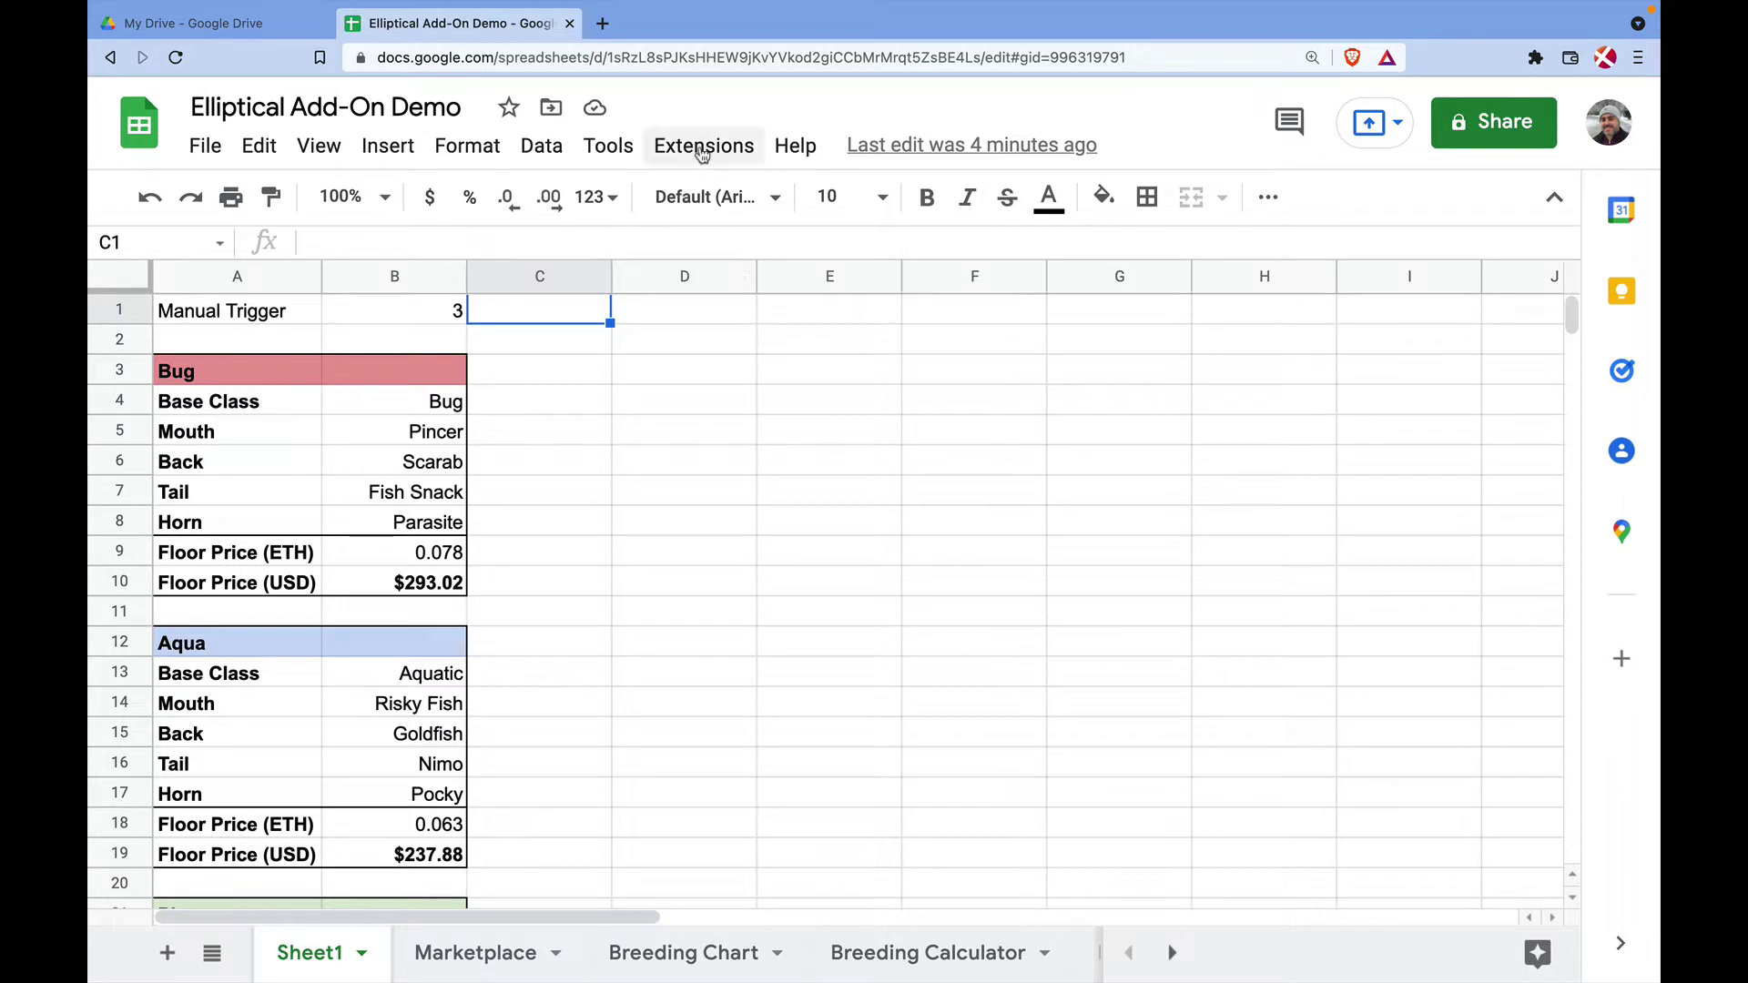
Step: Search the Google Workspace Marketplace for the Elliptical add-on, view its listing and return to the sheet
click(703, 147)
mouse_move(1053, 215)
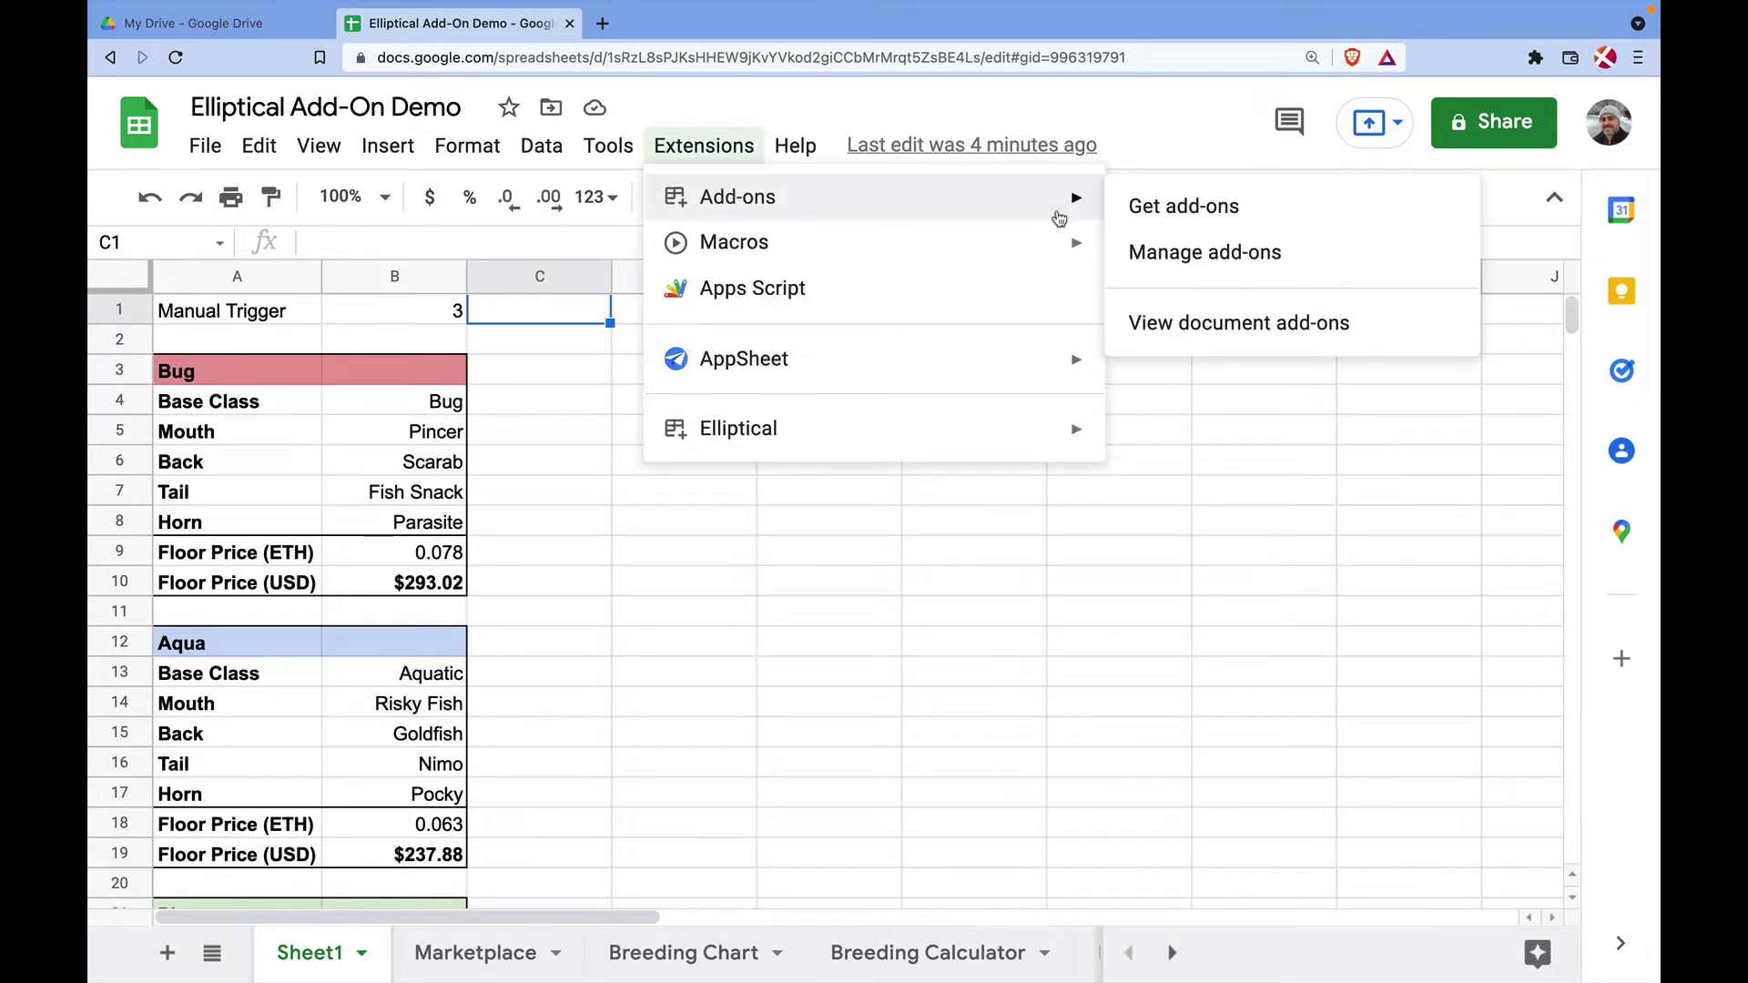
click(1173, 210)
click(905, 211)
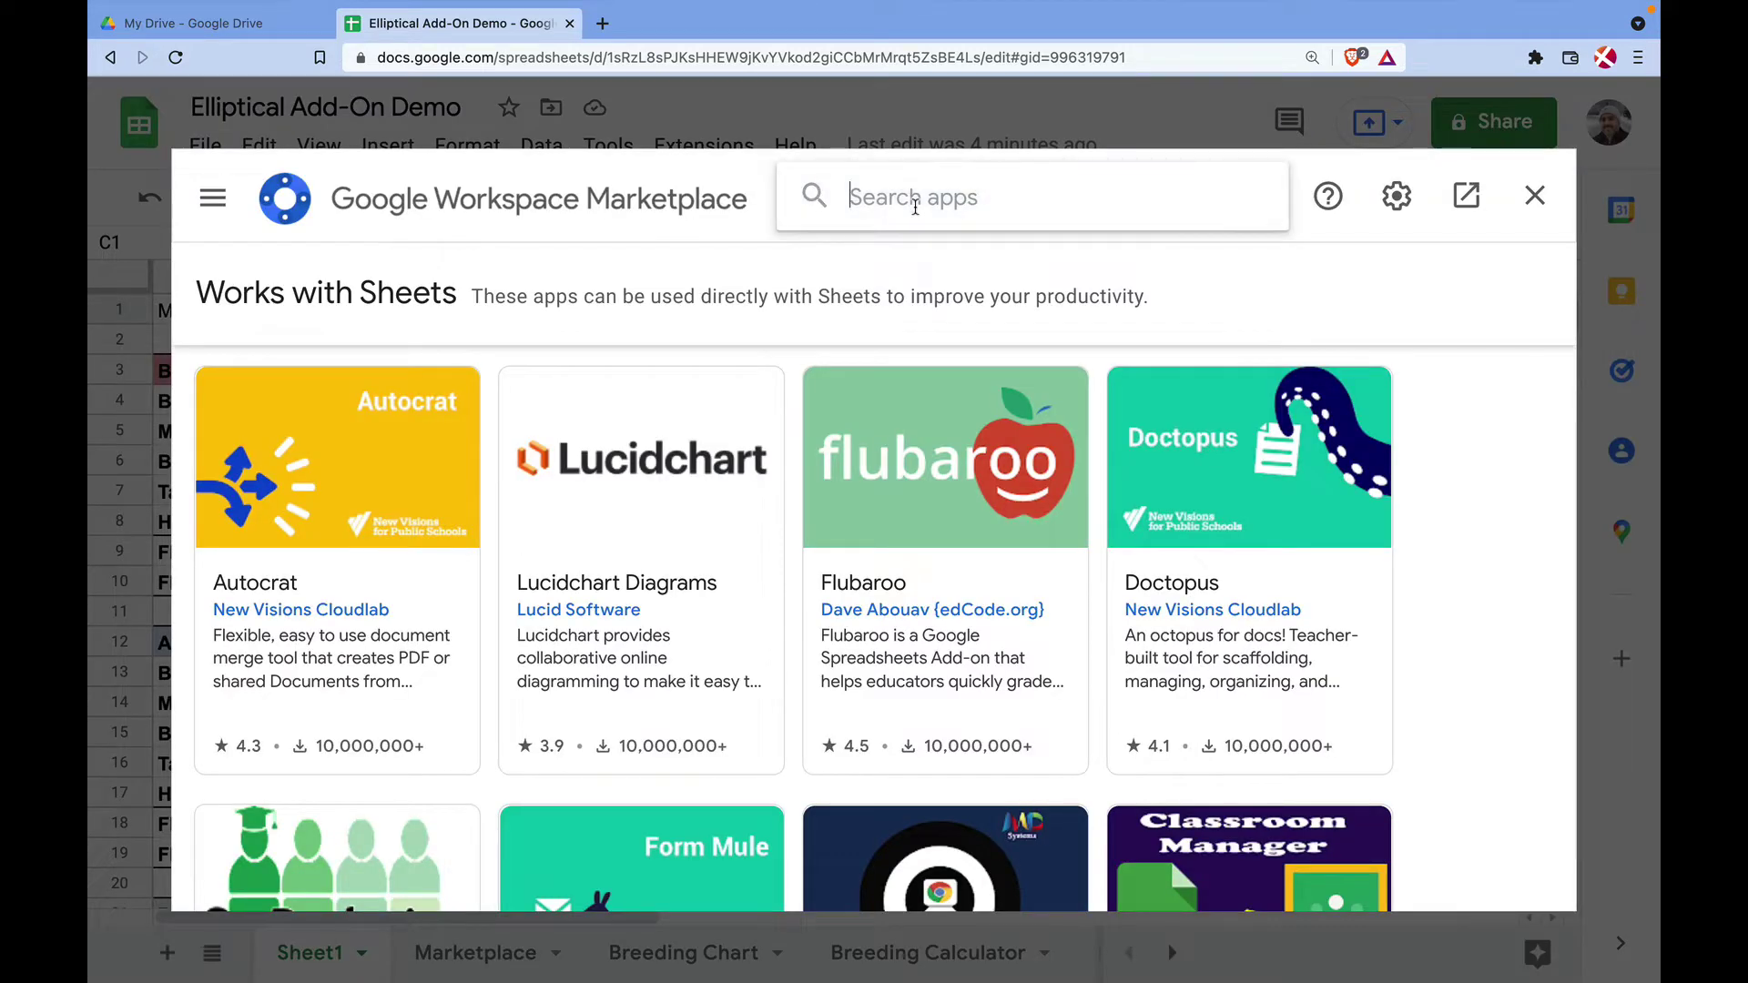
text(elli)
click(891, 238)
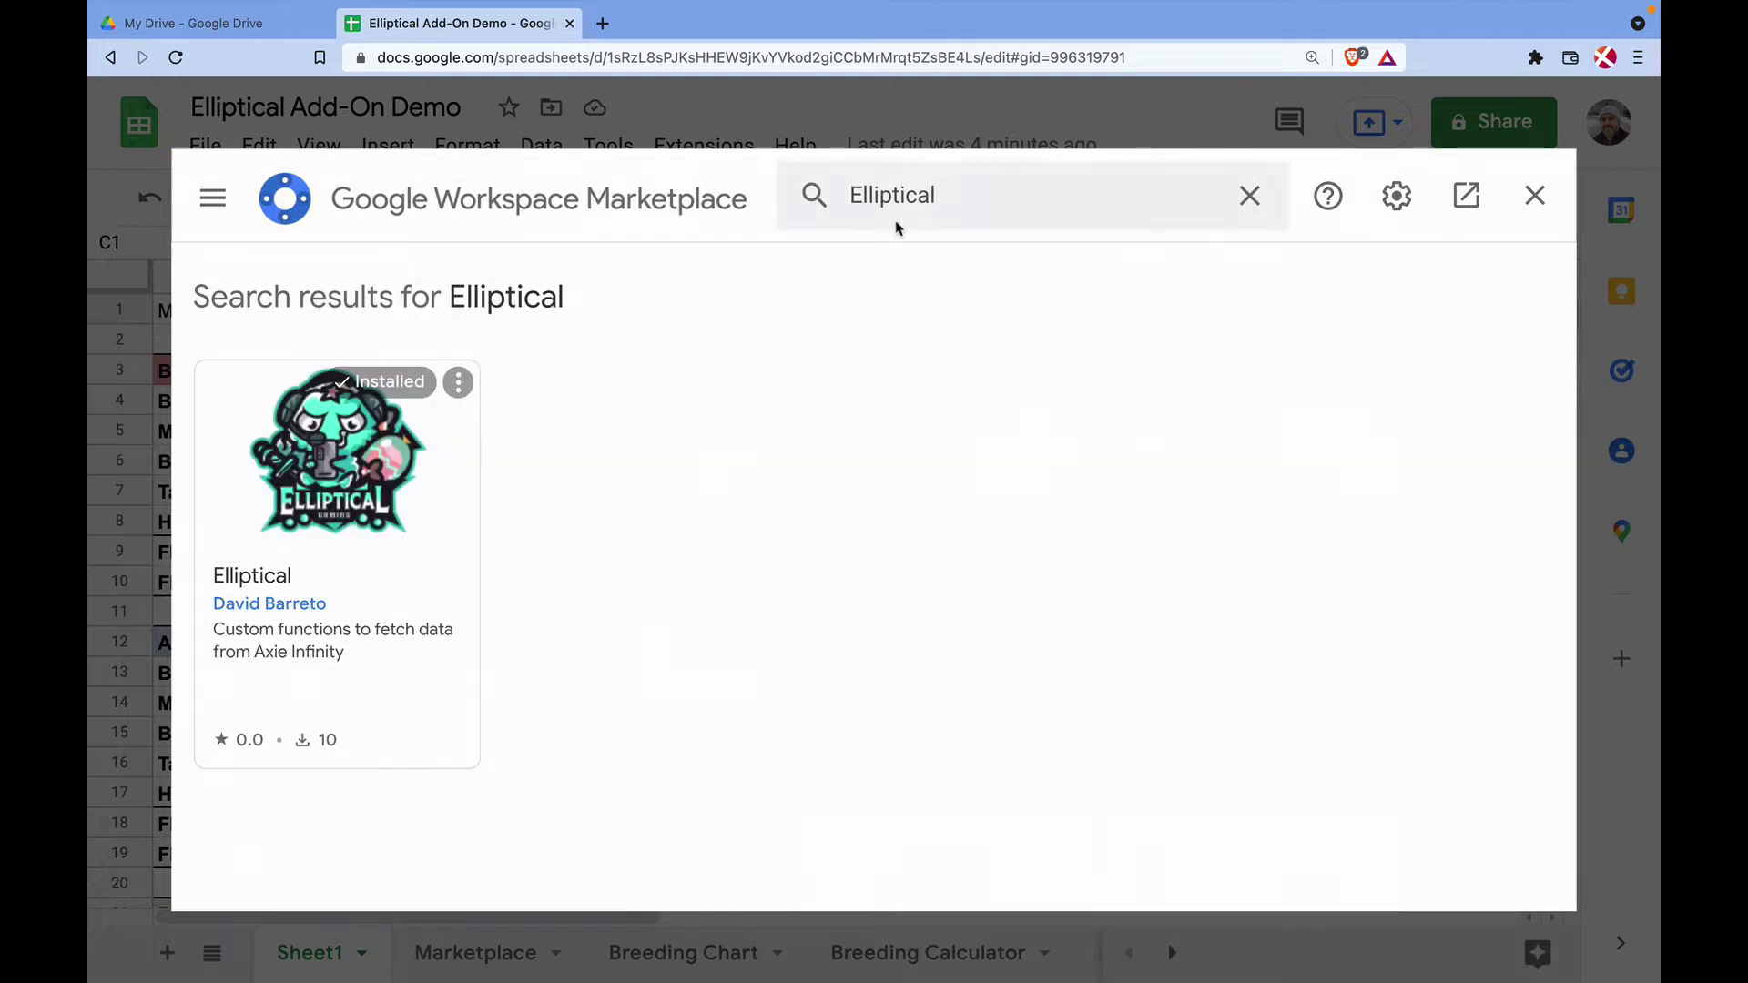
click(367, 467)
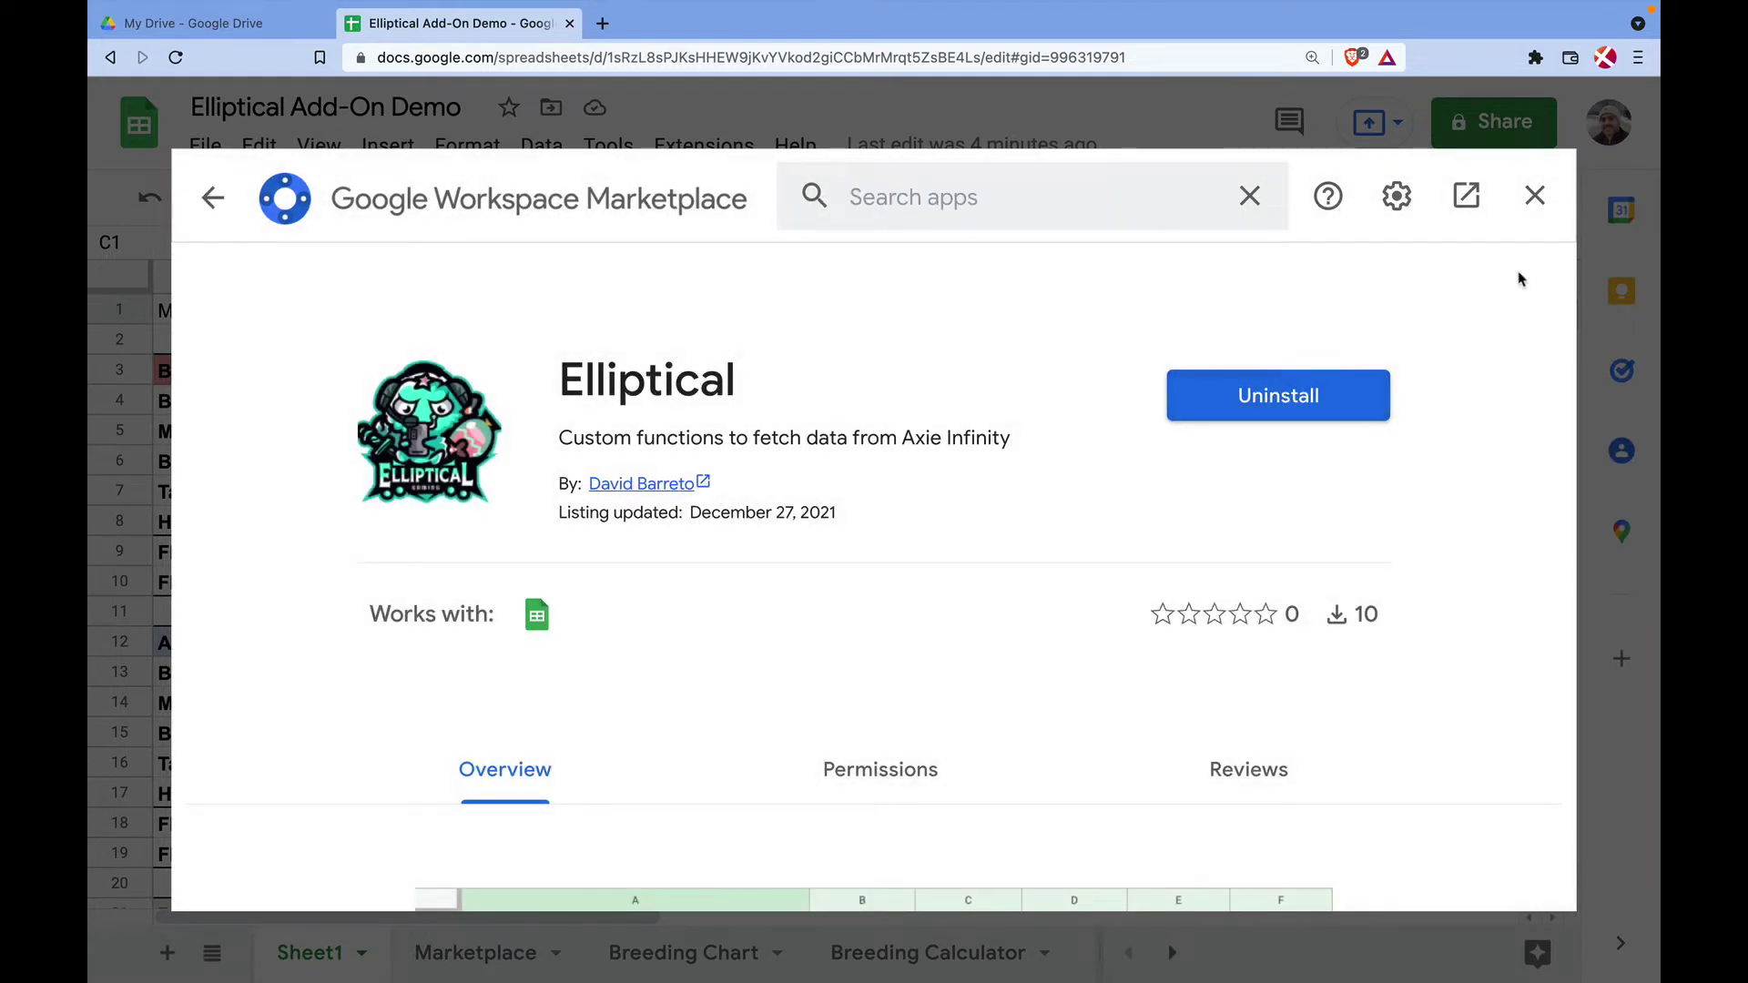
click(1536, 196)
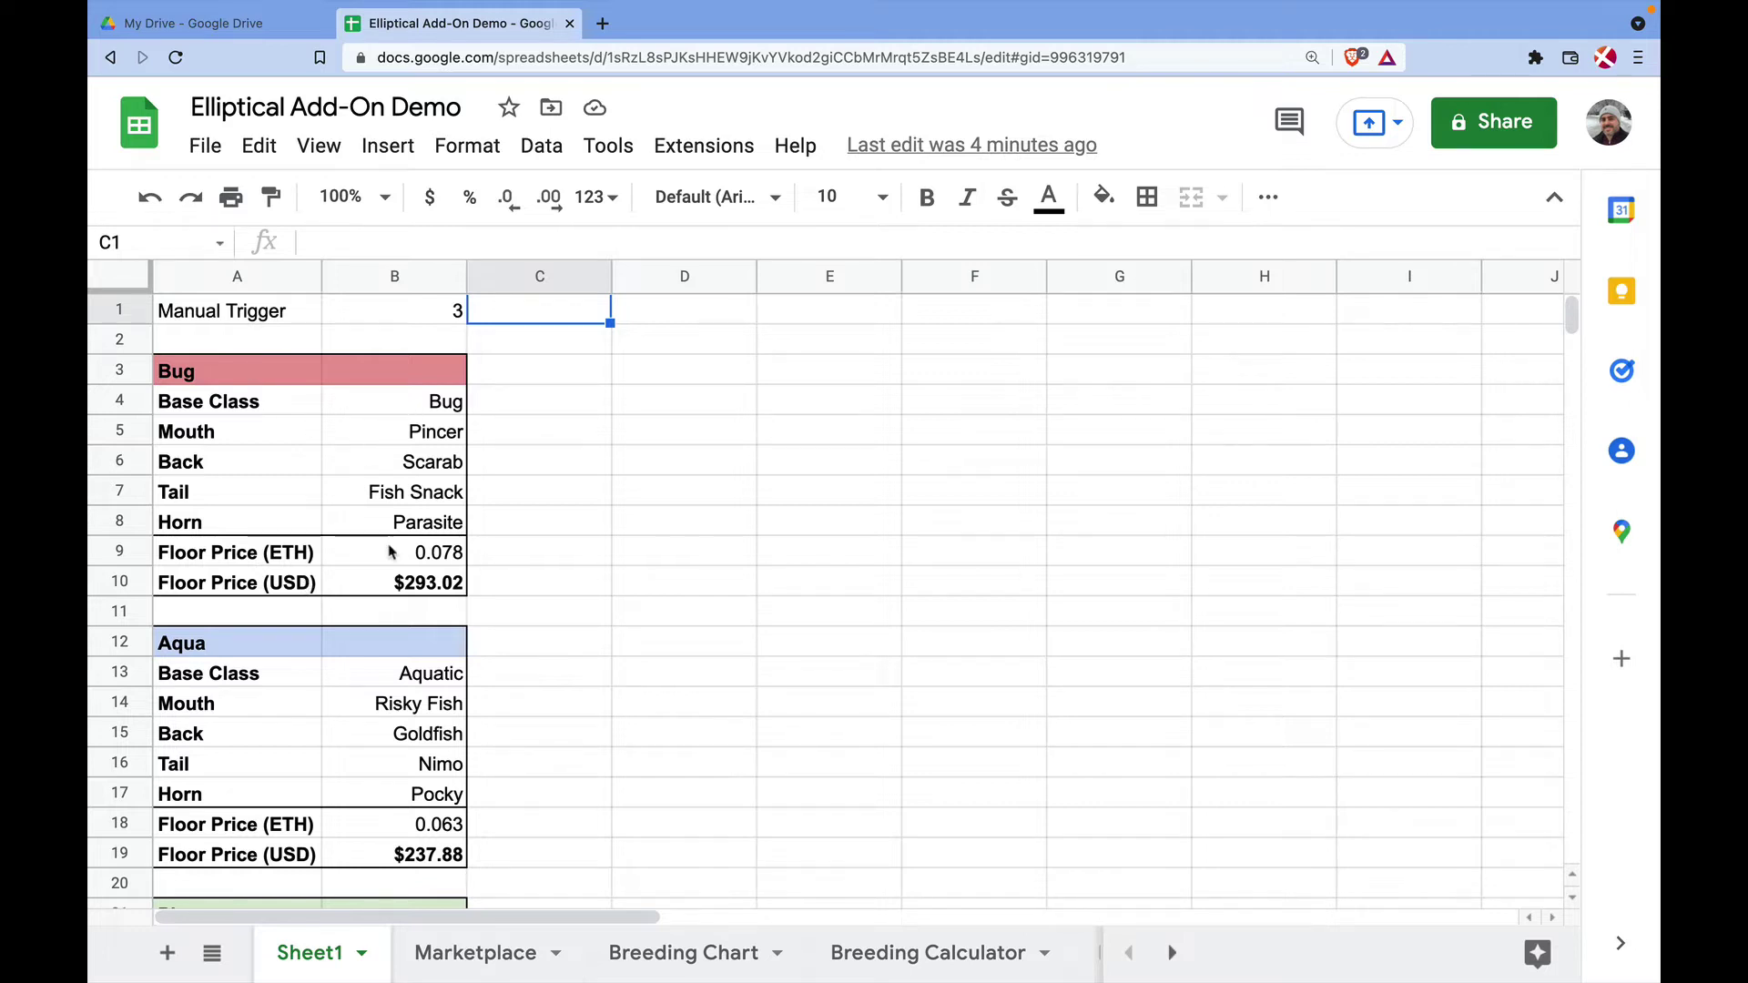
Step: Examine the Bug floor price formula in B9 with its input cells, and the Aqua and Plant blocks below
click(420, 557)
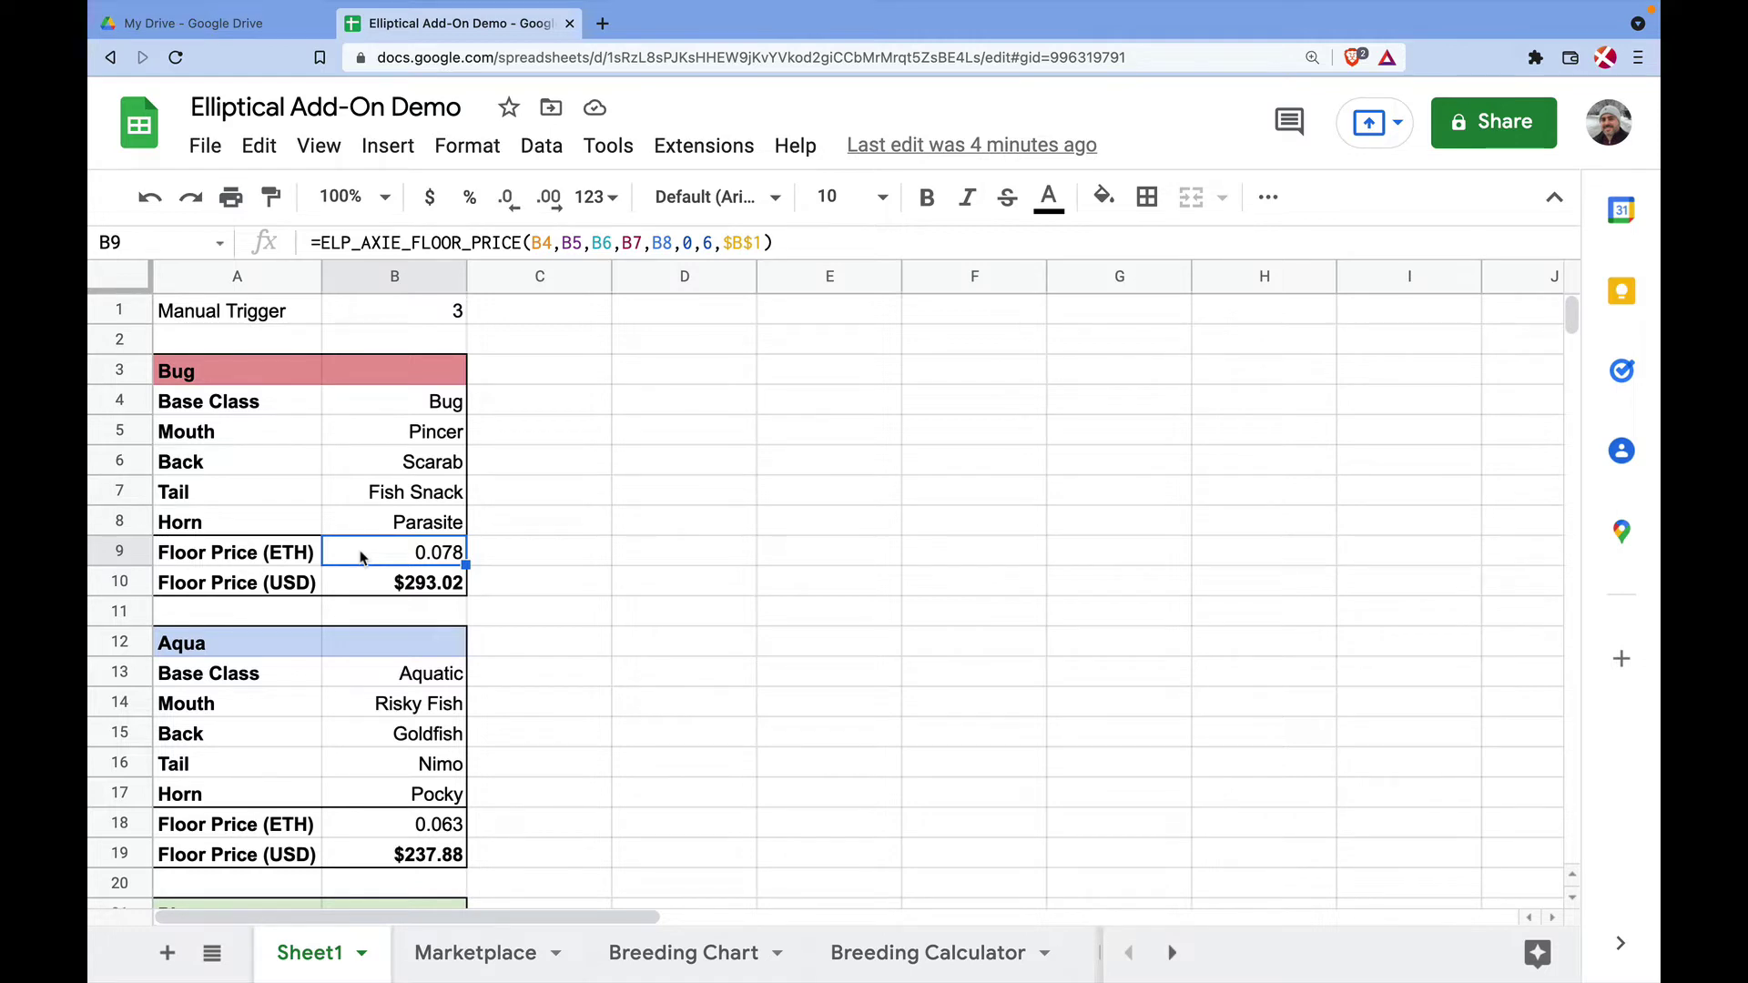
click(389, 410)
click(389, 432)
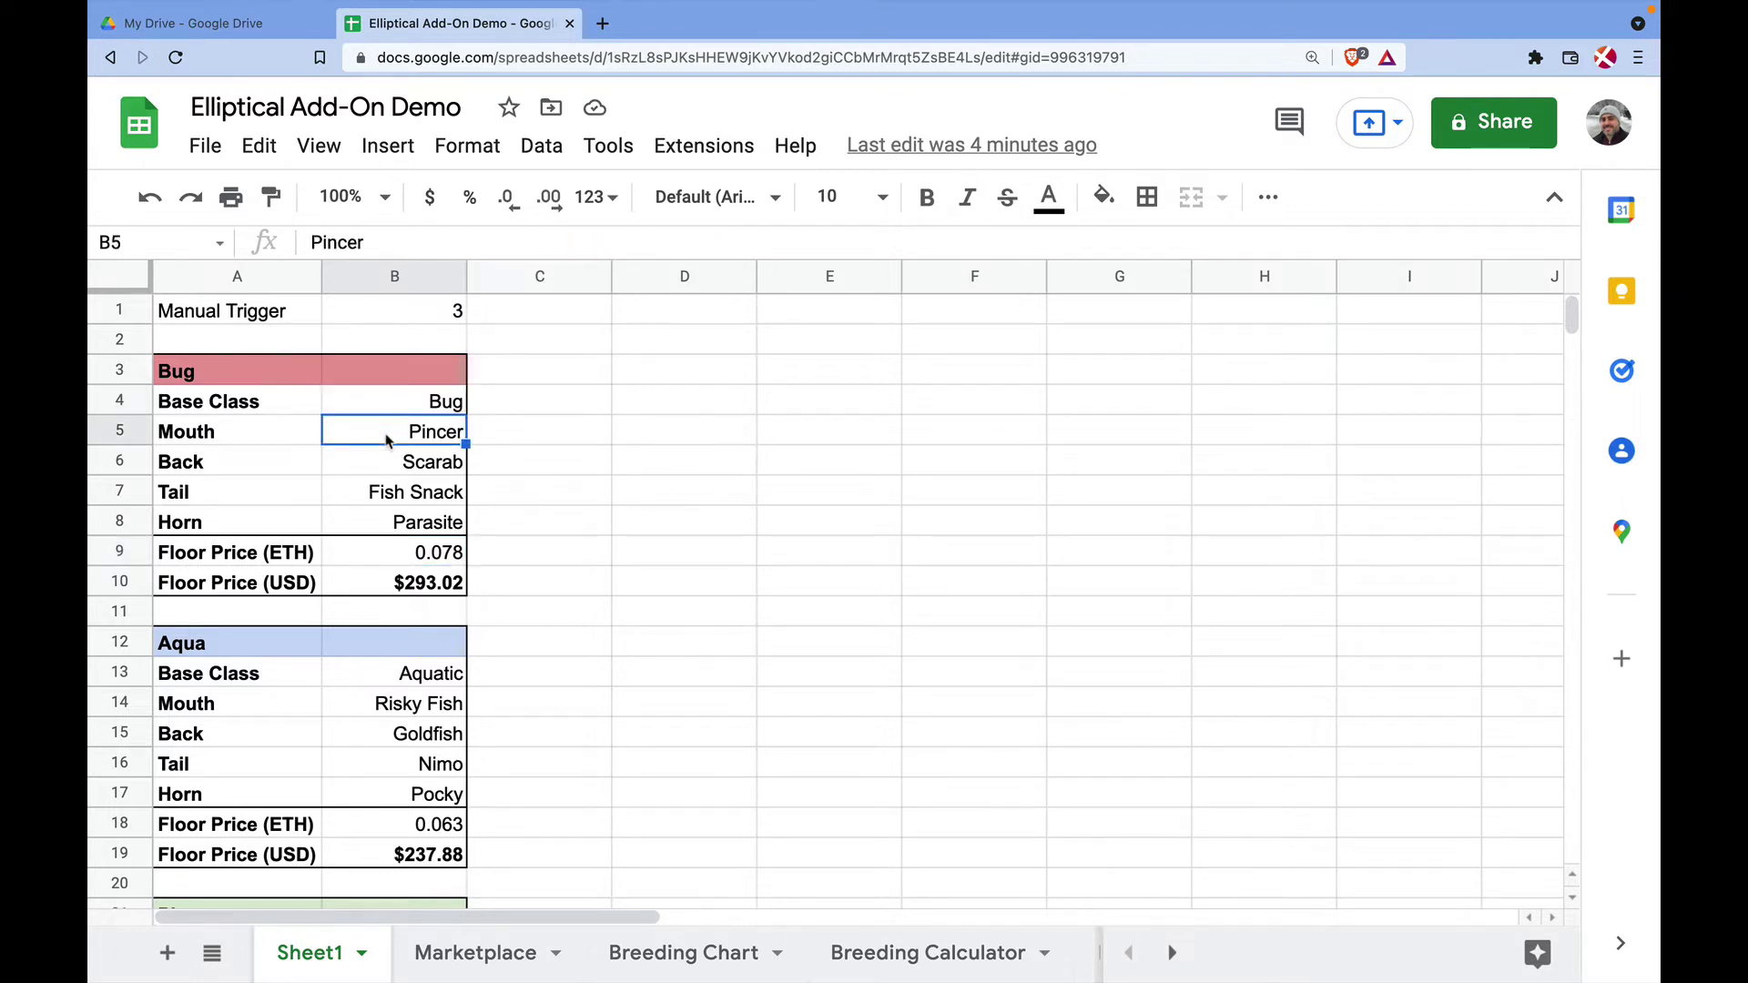
click(418, 565)
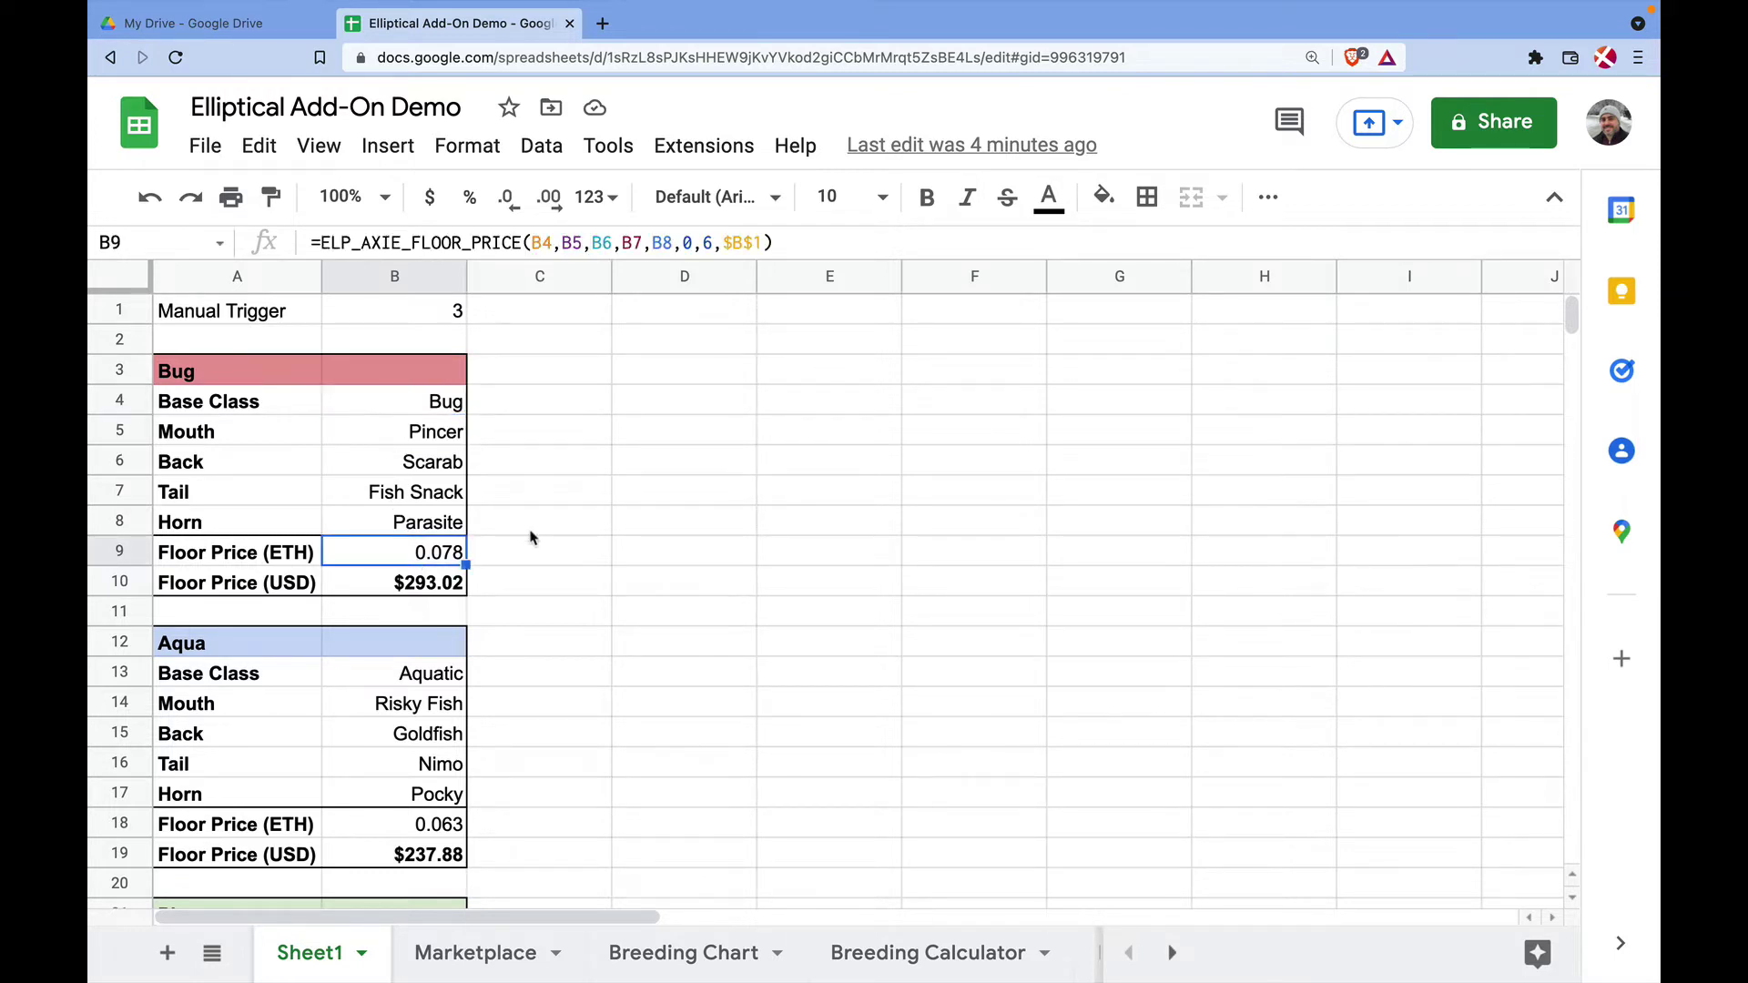
click(590, 528)
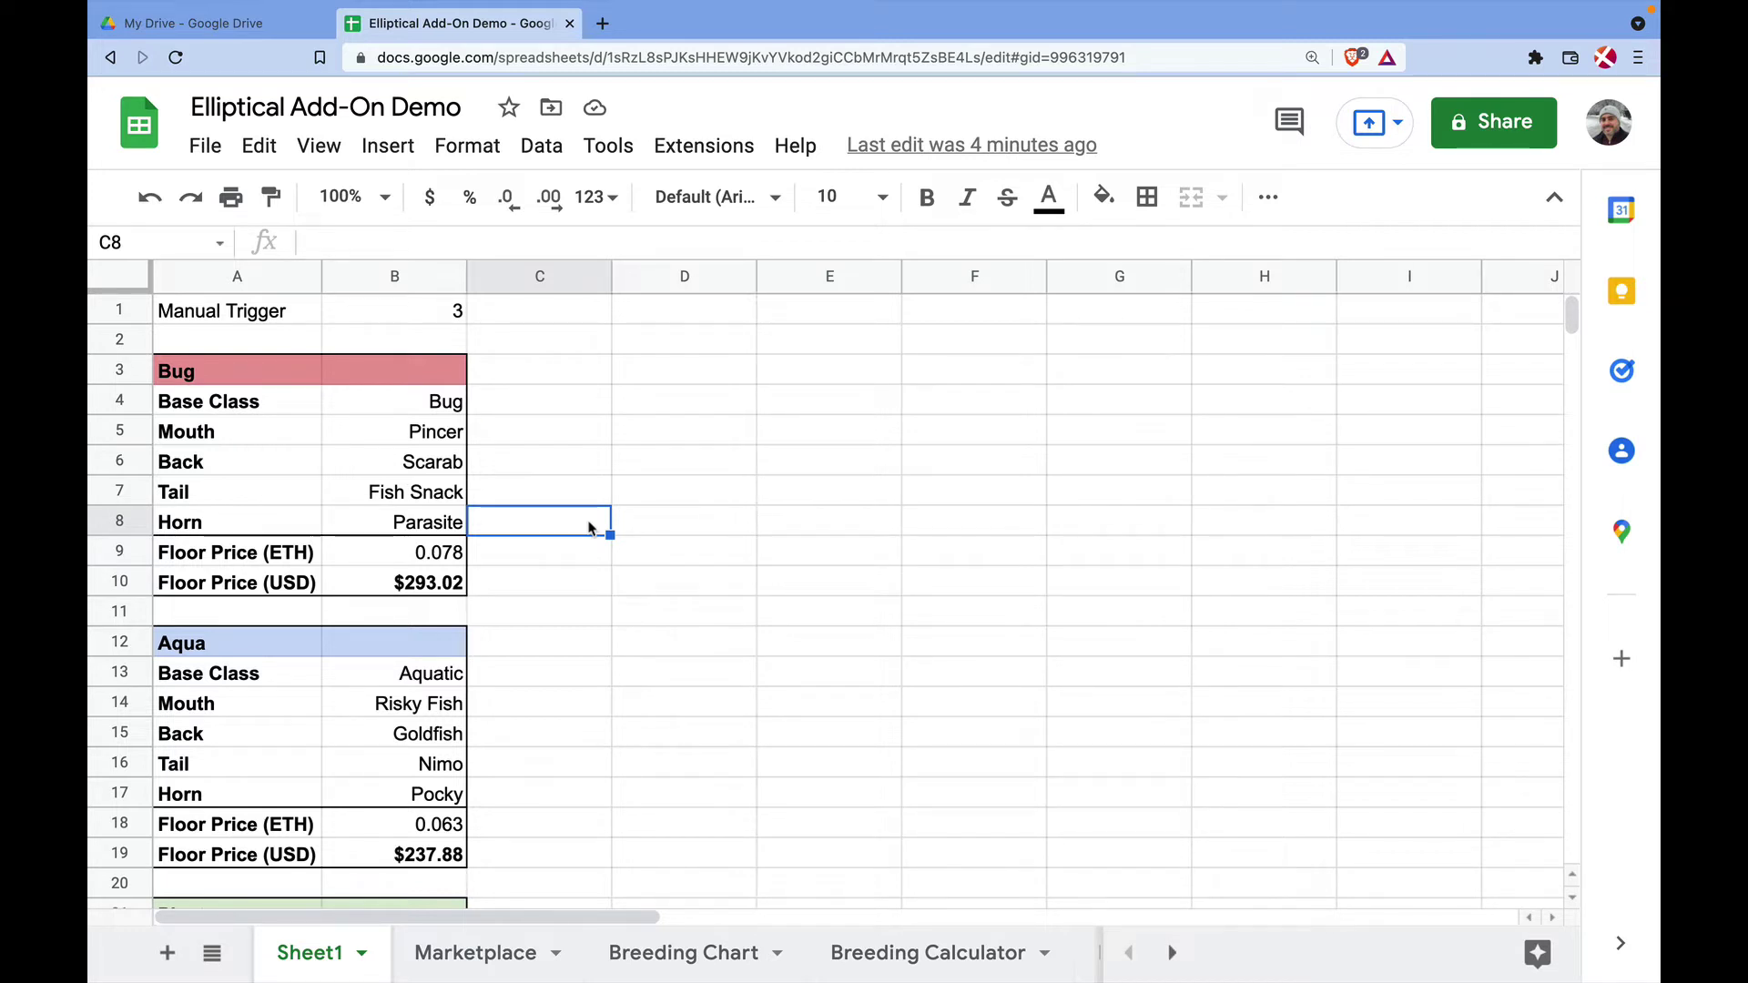
click(686, 647)
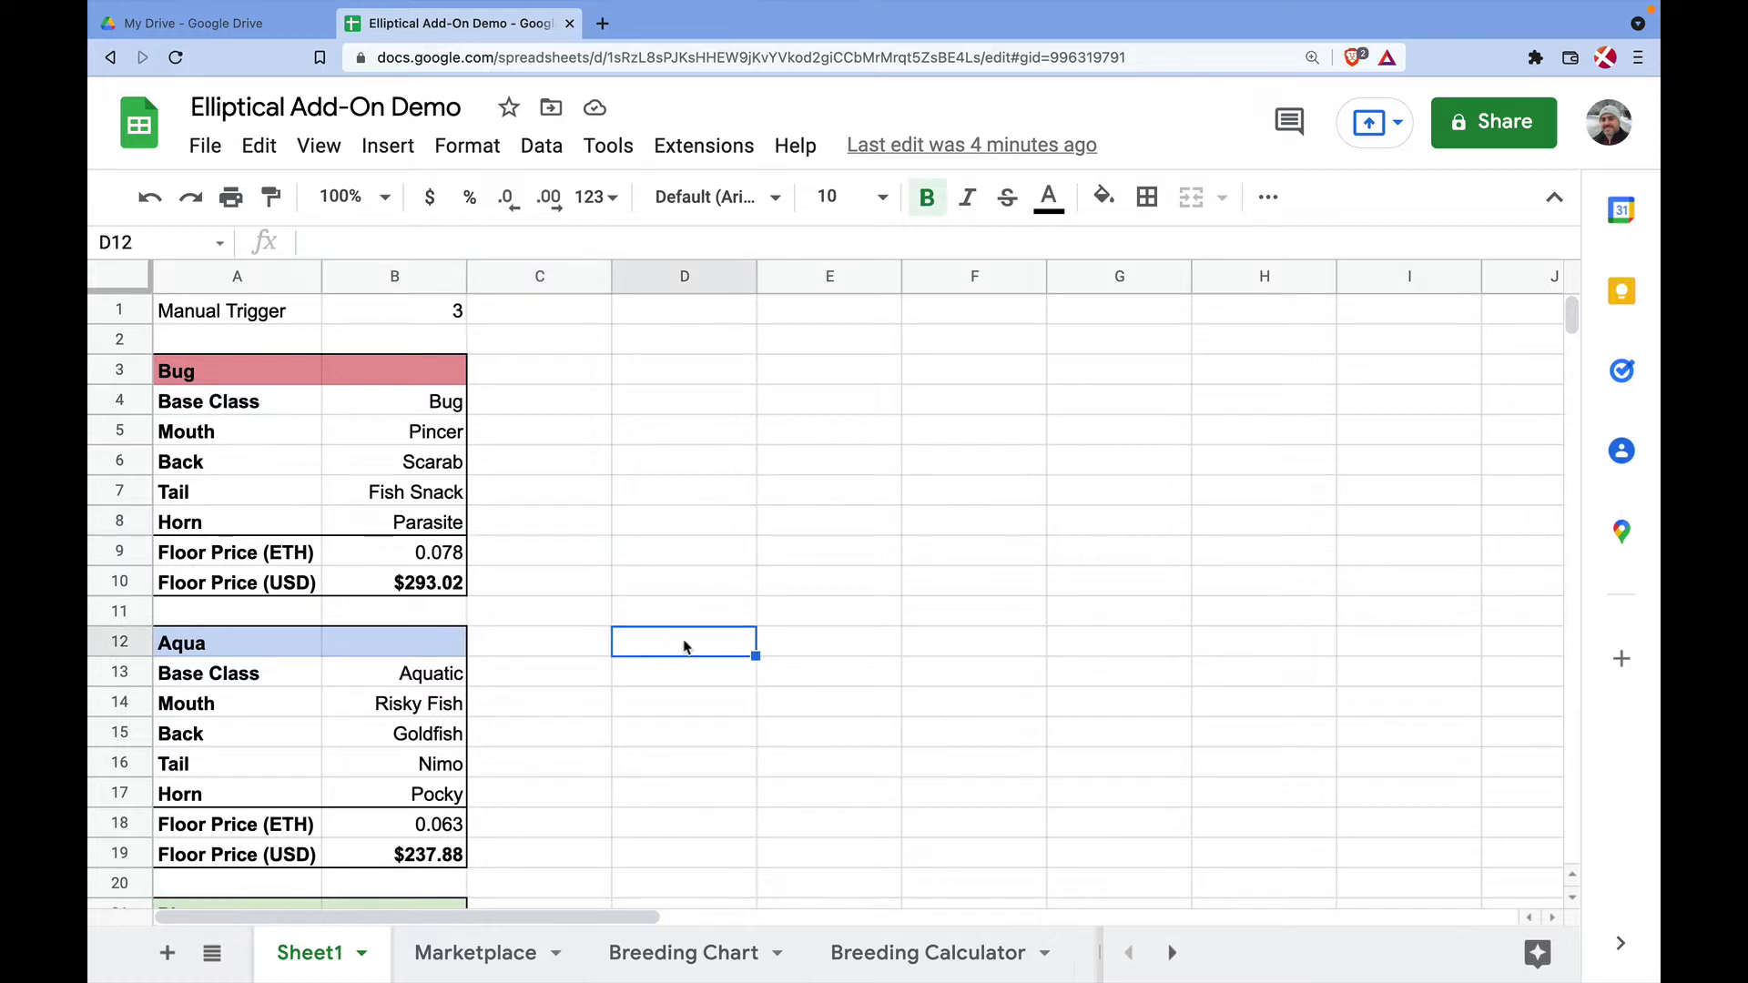
scroll(424, 537, down, 2)
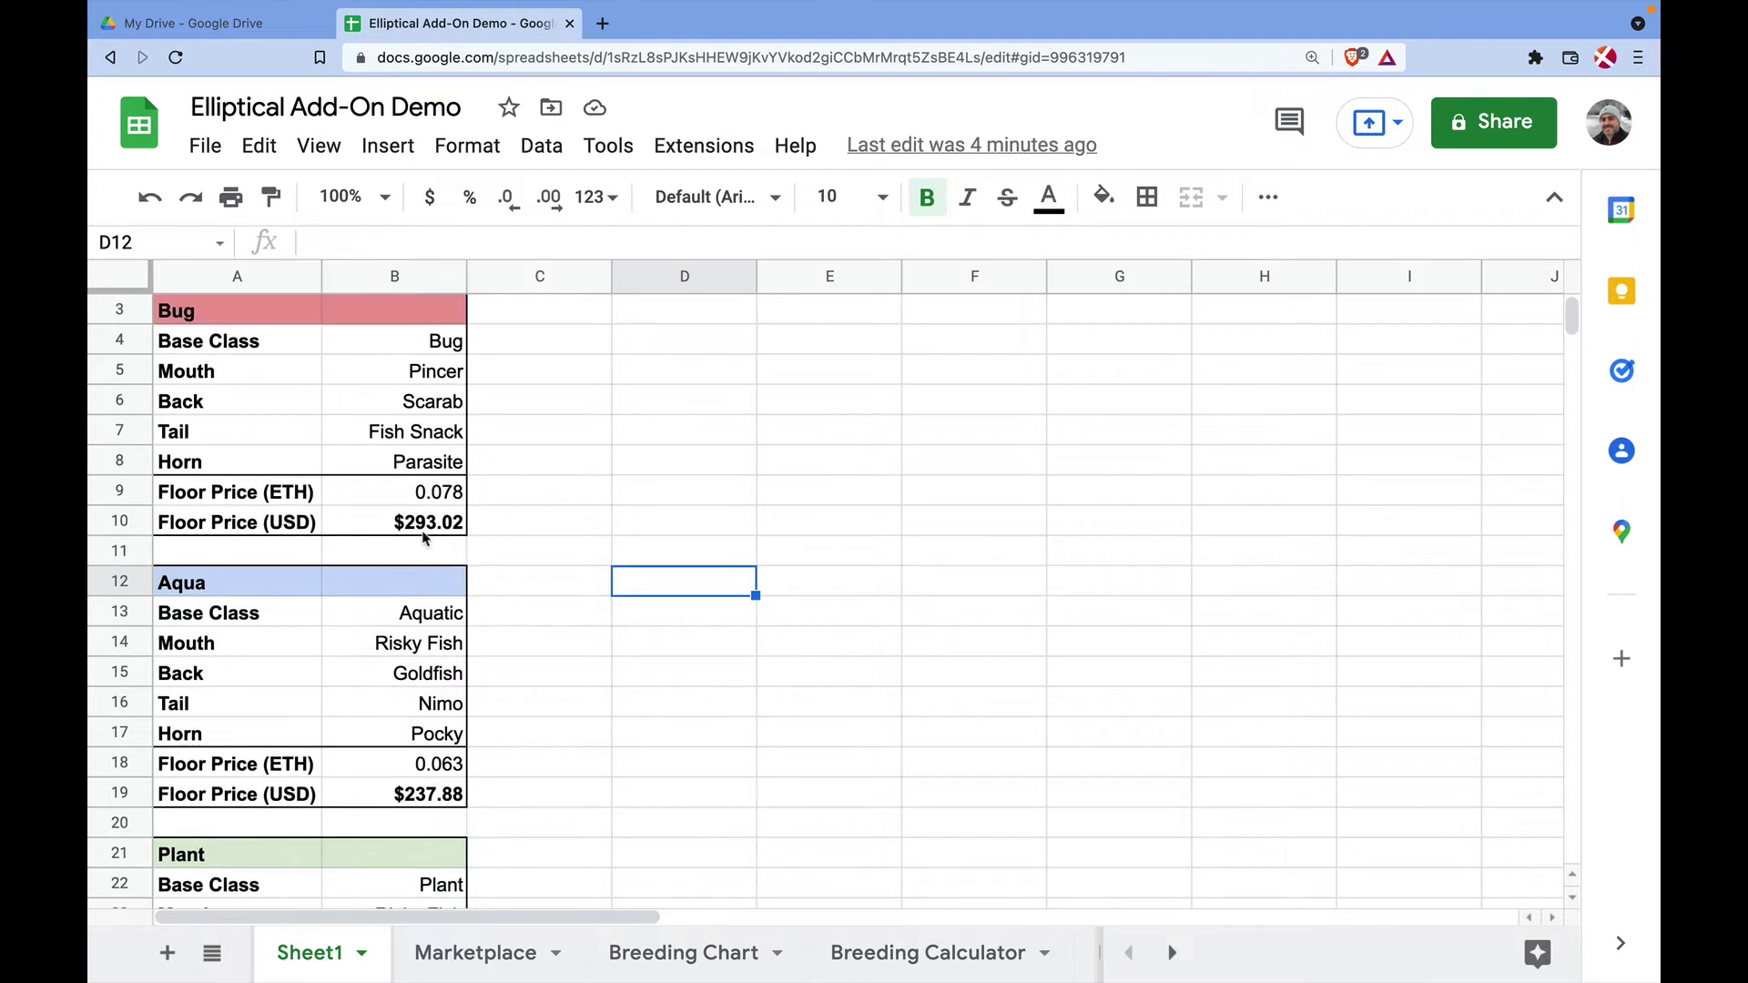
scroll(424, 537, down, 4)
scroll(428, 537, up, 4)
scroll(423, 537, down, 7)
scroll(694, 382, up, 3)
Step: Enter the column heading "Offspring" in cell D12
click(694, 405)
scroll(685, 466, up, 1)
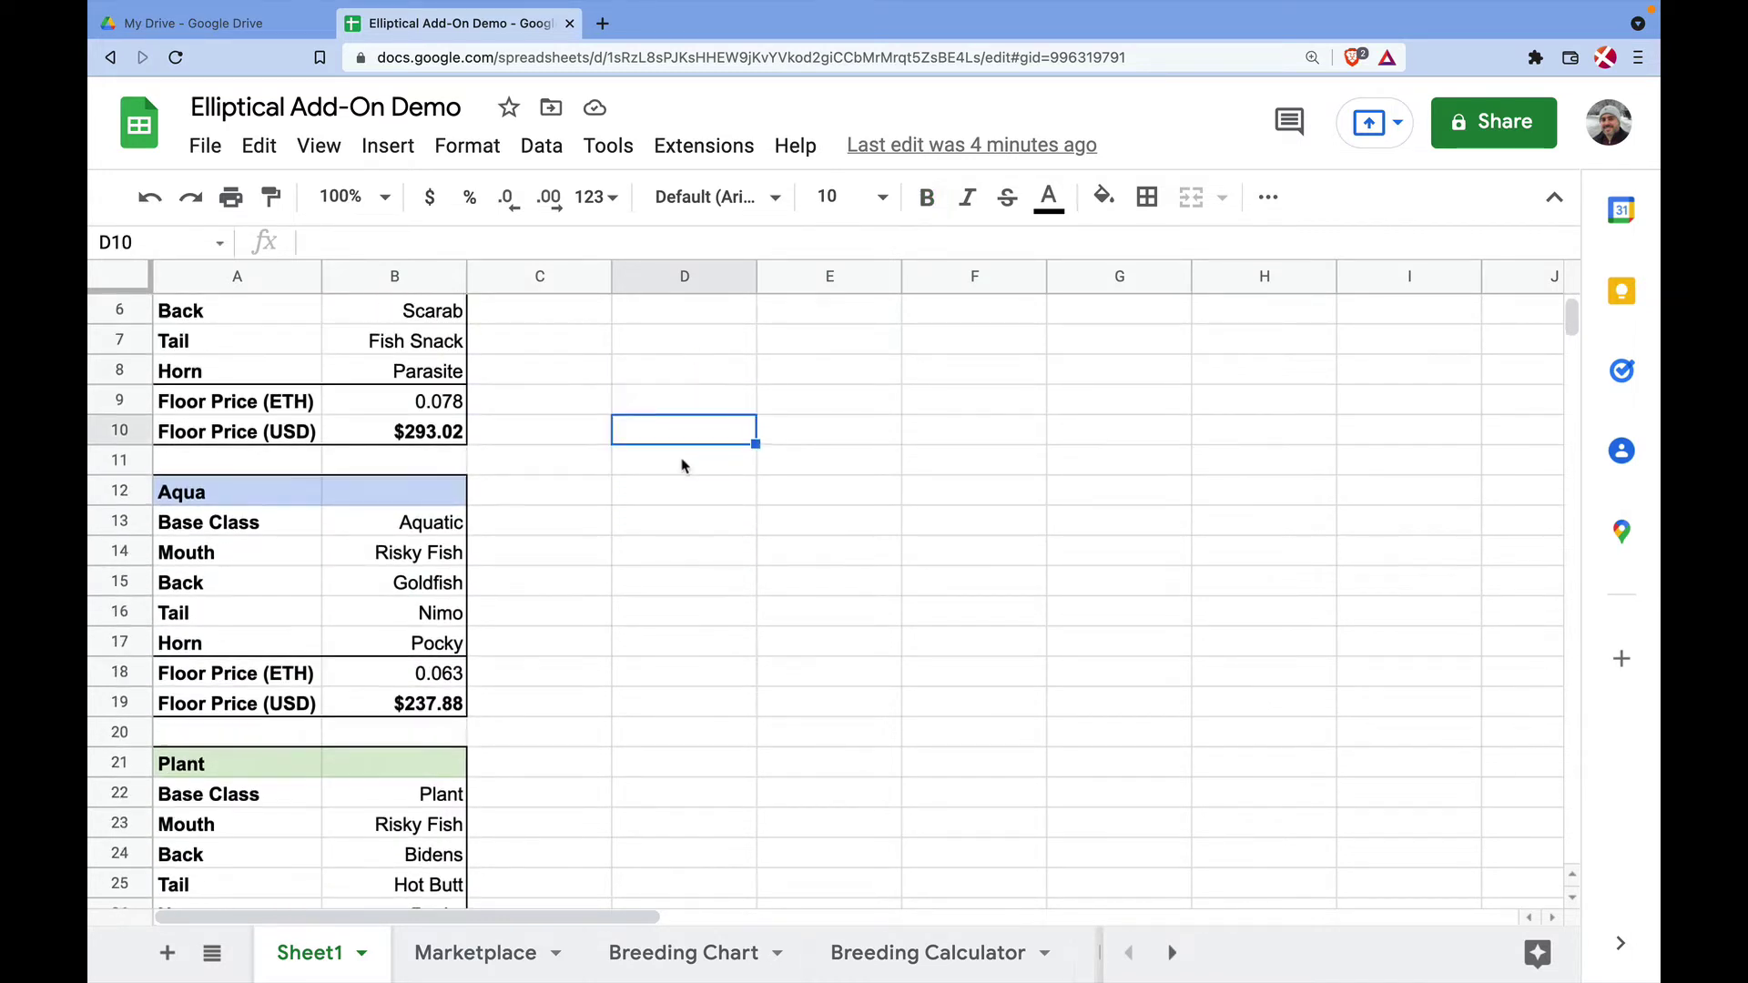
scroll(685, 467, up, 1)
key(Down)
key(Down)
text(0)
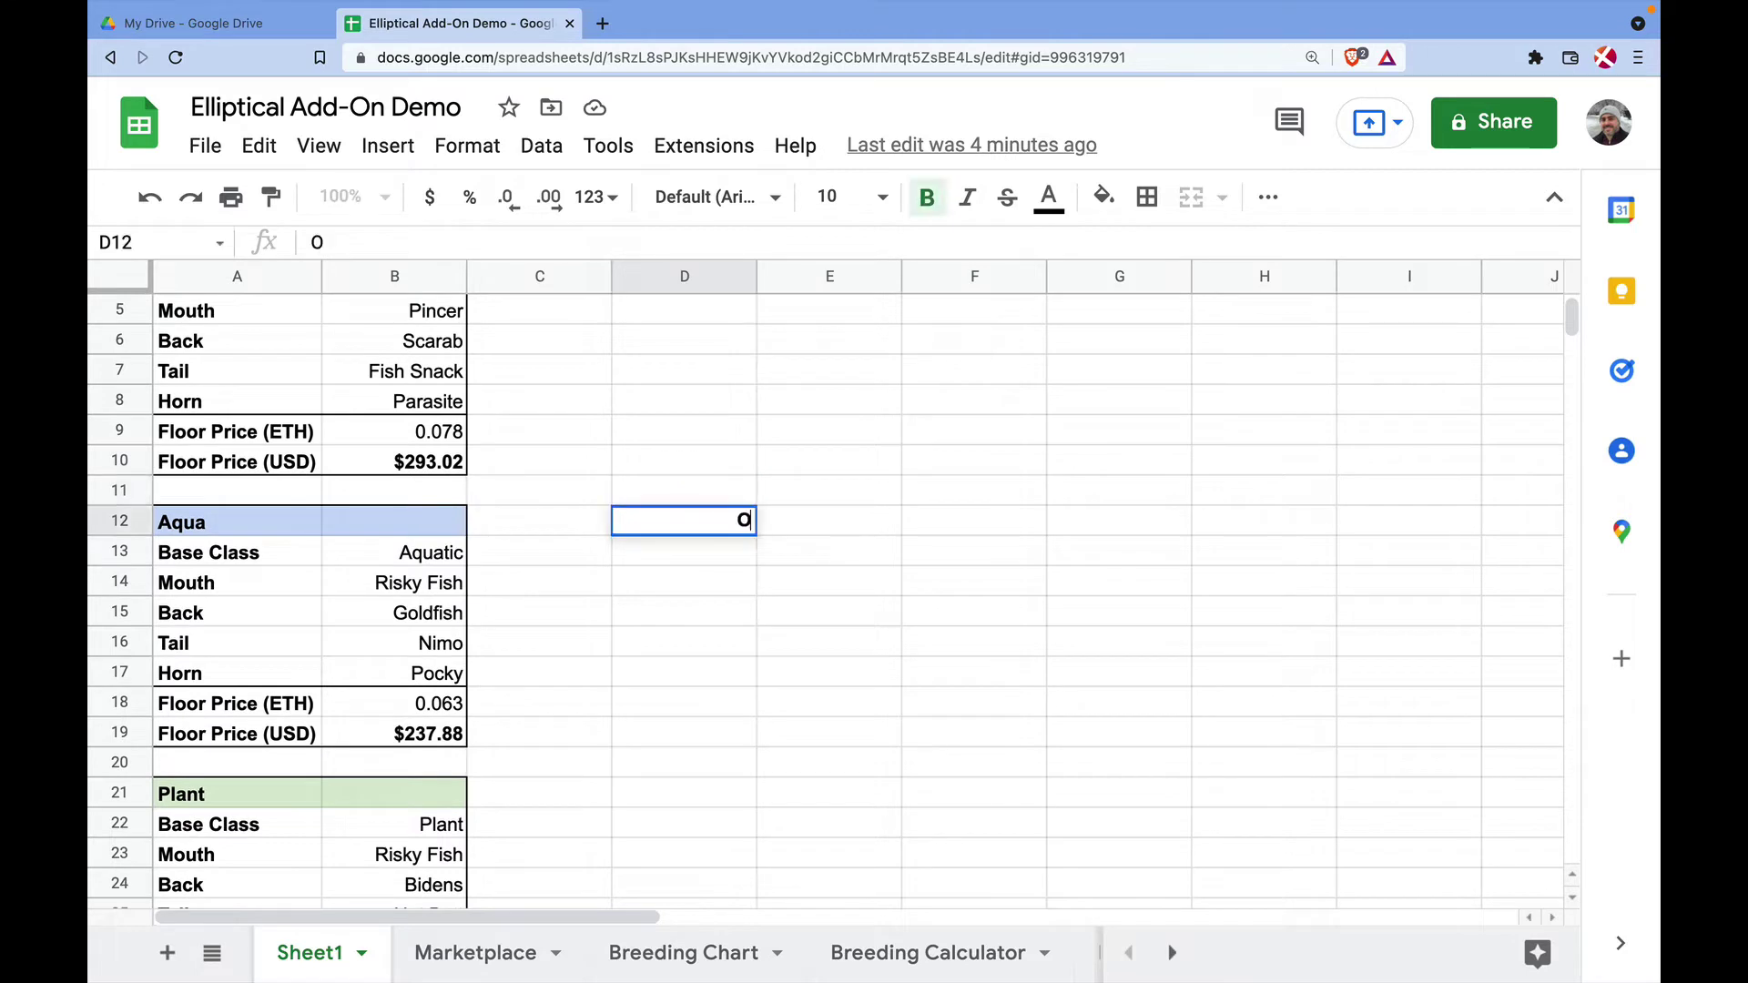
text(ffspring)
key(Return)
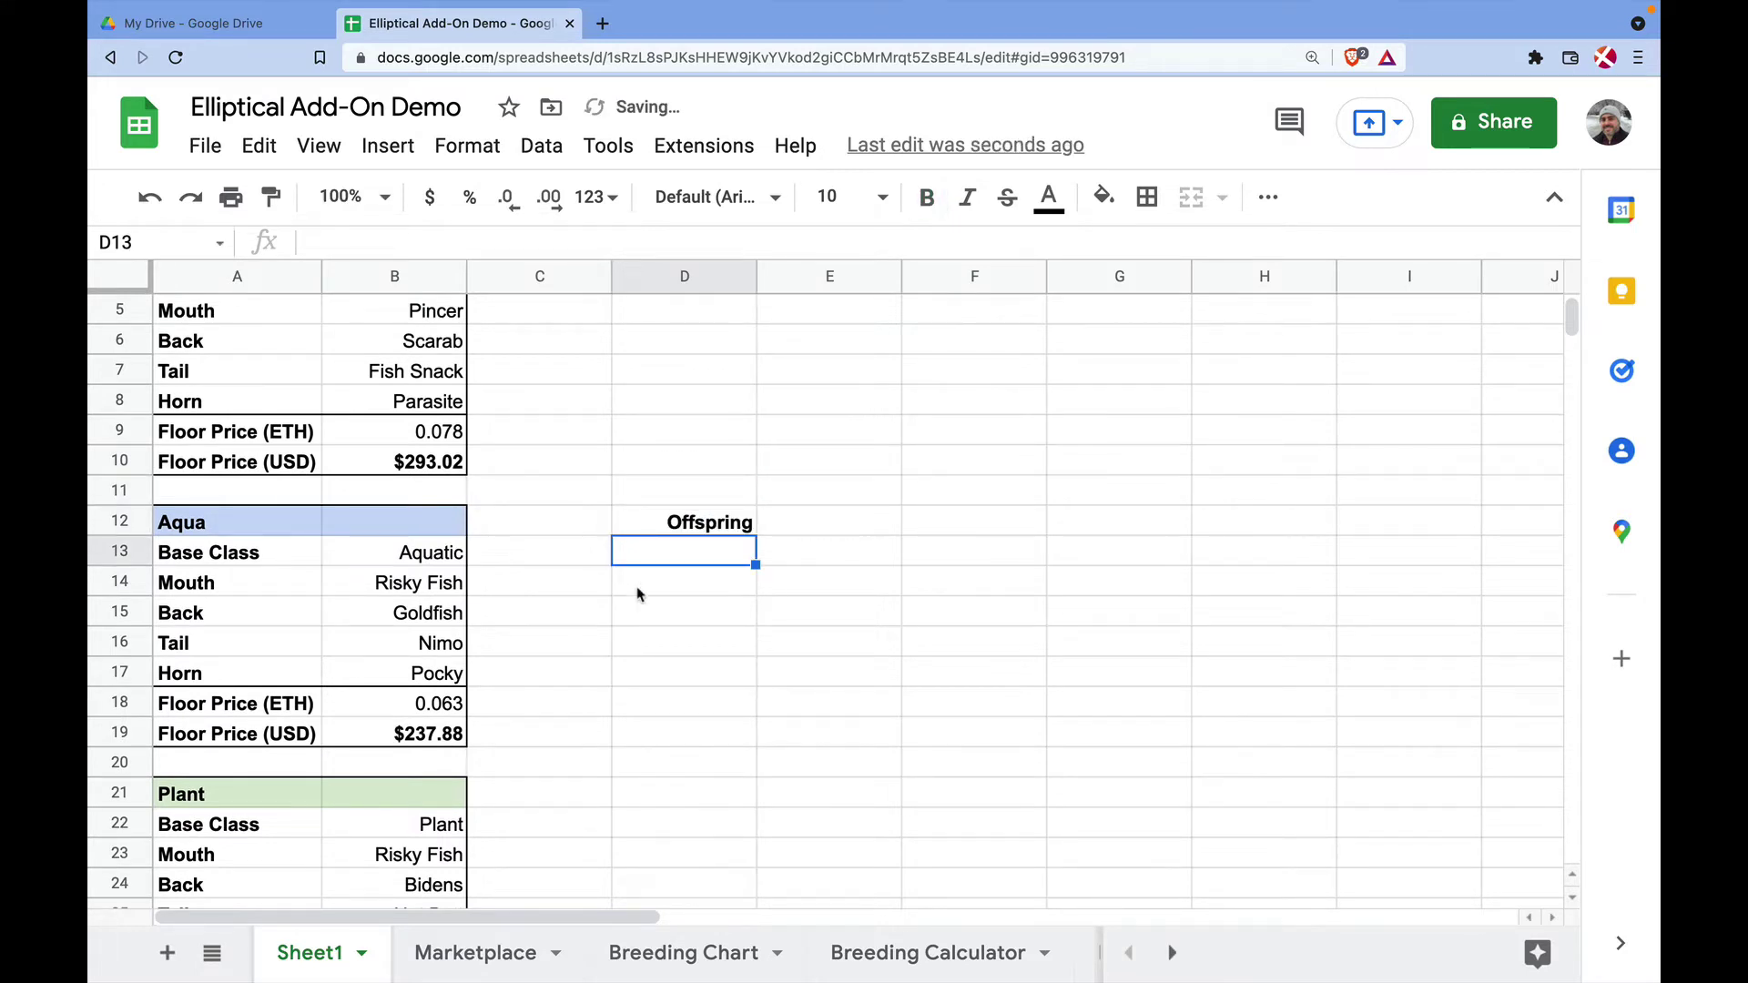
Step: Number the Offspring column by entering 1, 2 and 3 from D13 and extending the series to 7 in D19
text(1)
key(Return)
text(23)
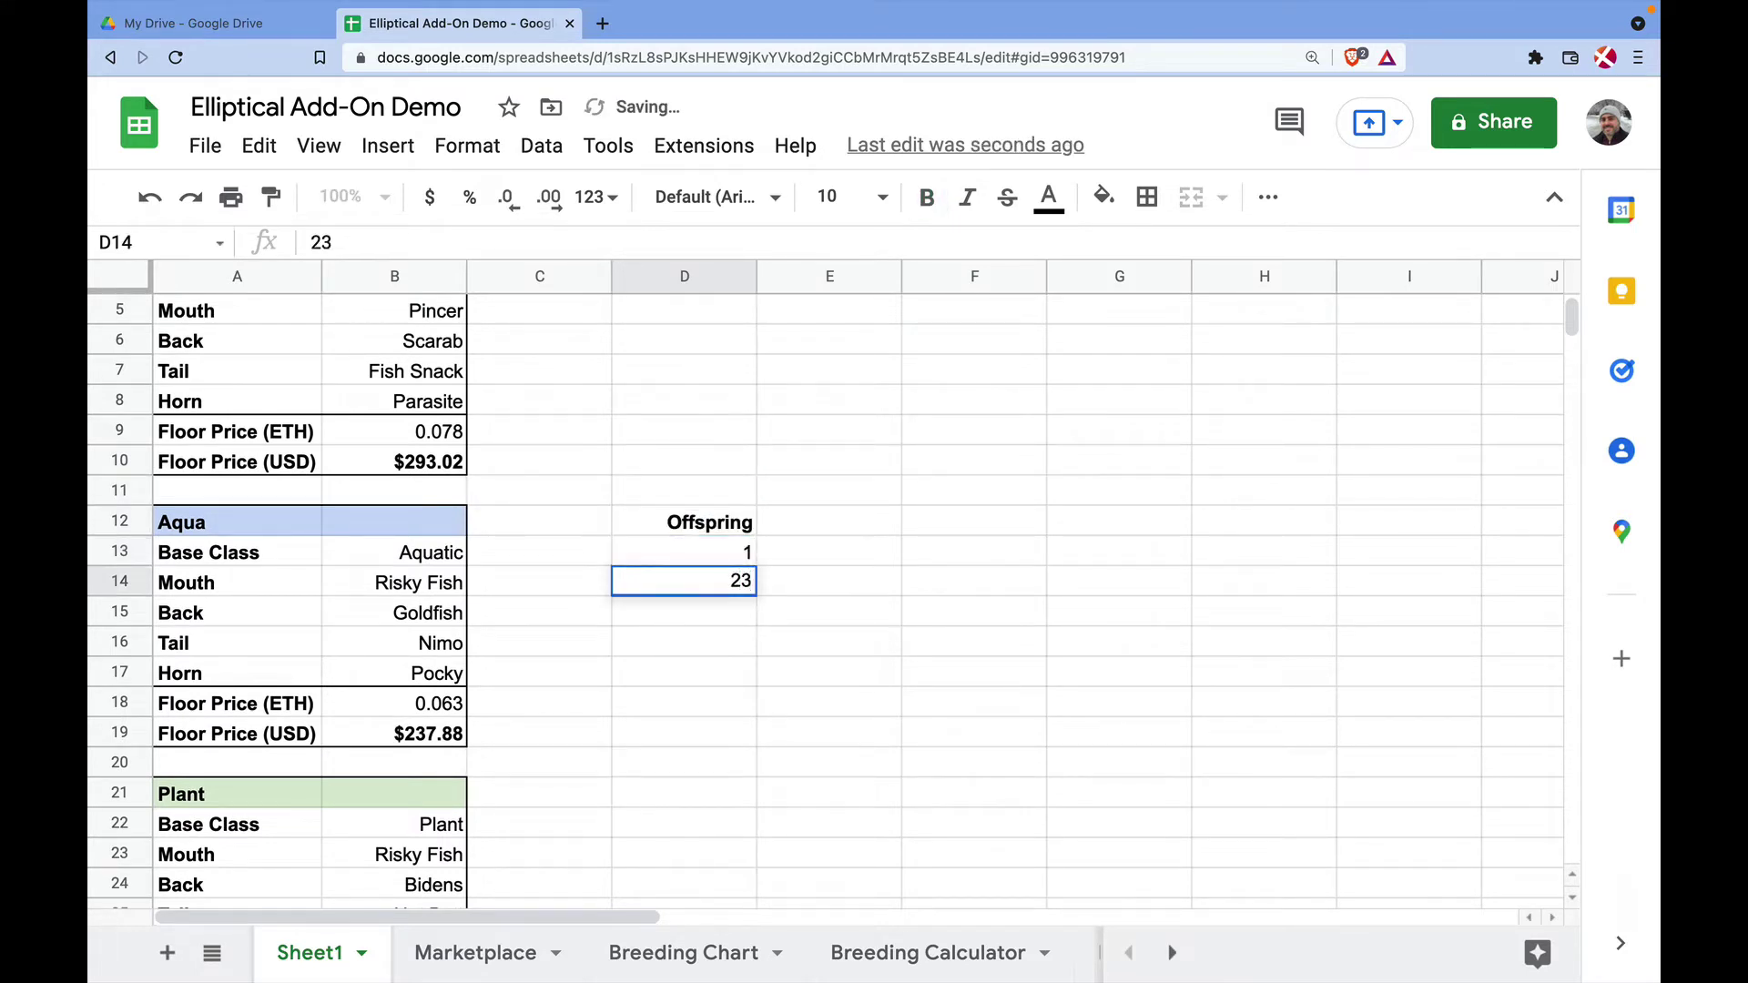
key(BackSpace)
key(Return)
text(3)
key(Return)
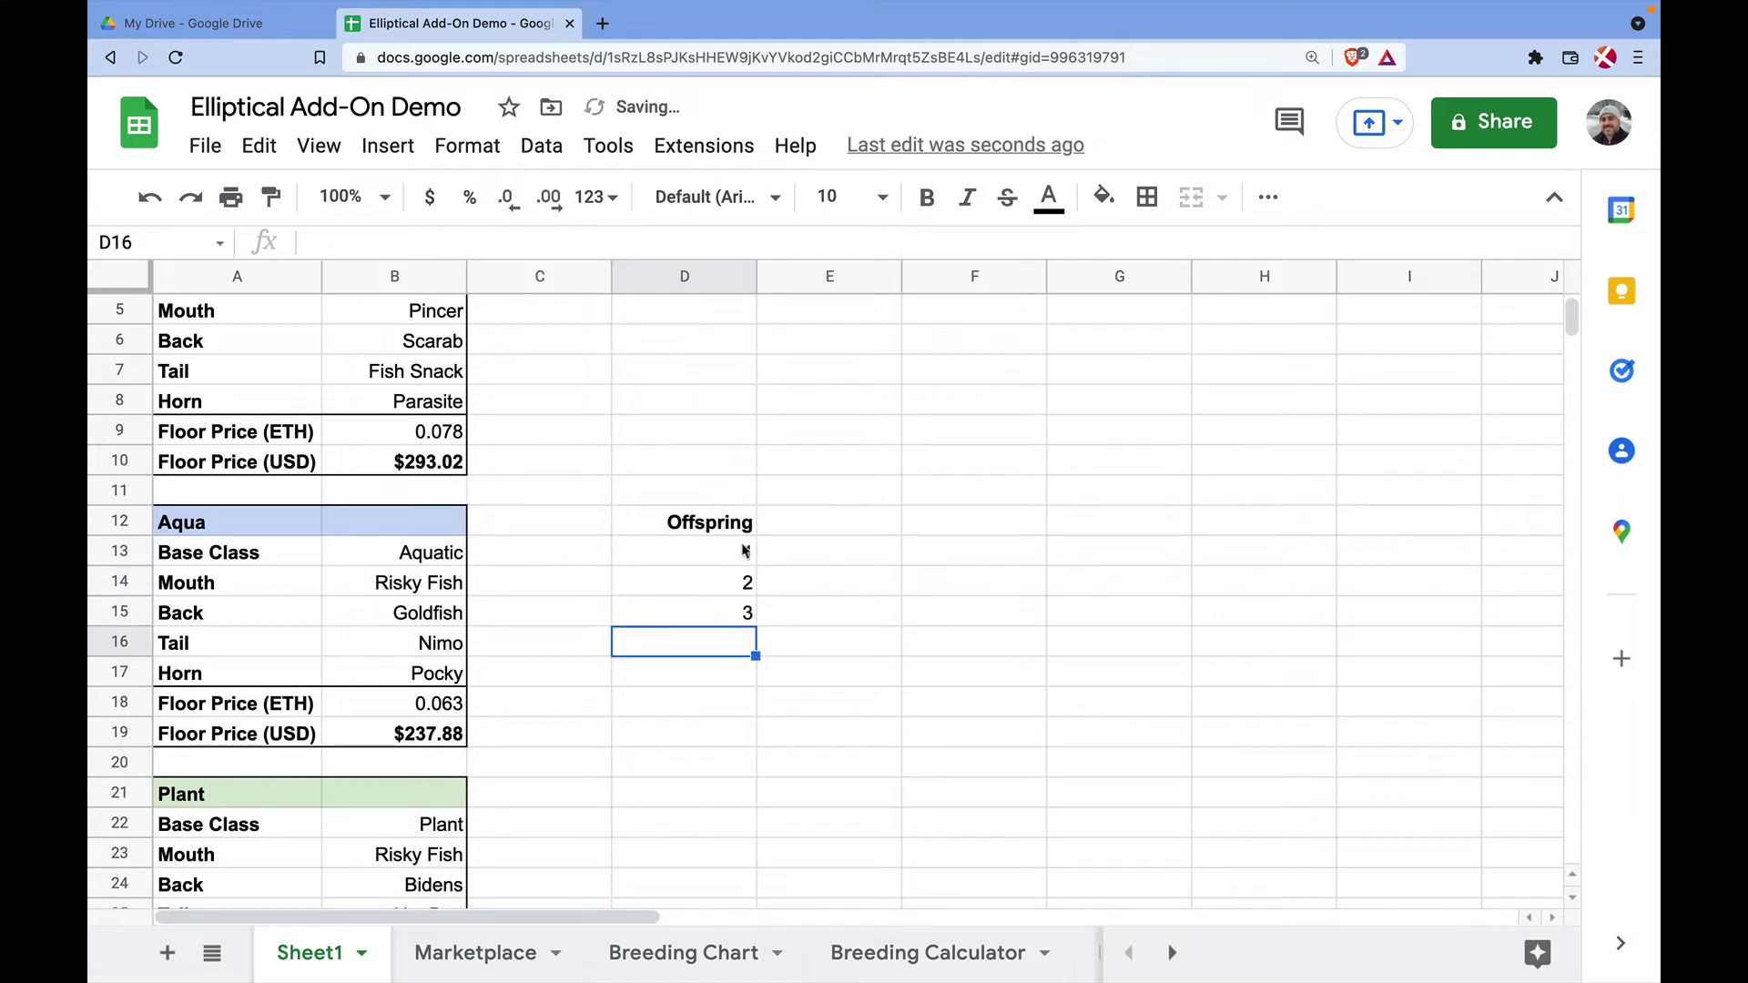
drag(742, 550, 747, 738)
click(803, 743)
Step: Add the bold column heading "Breeding Cost" in cell E12
click(808, 527)
key(ctrl+b)
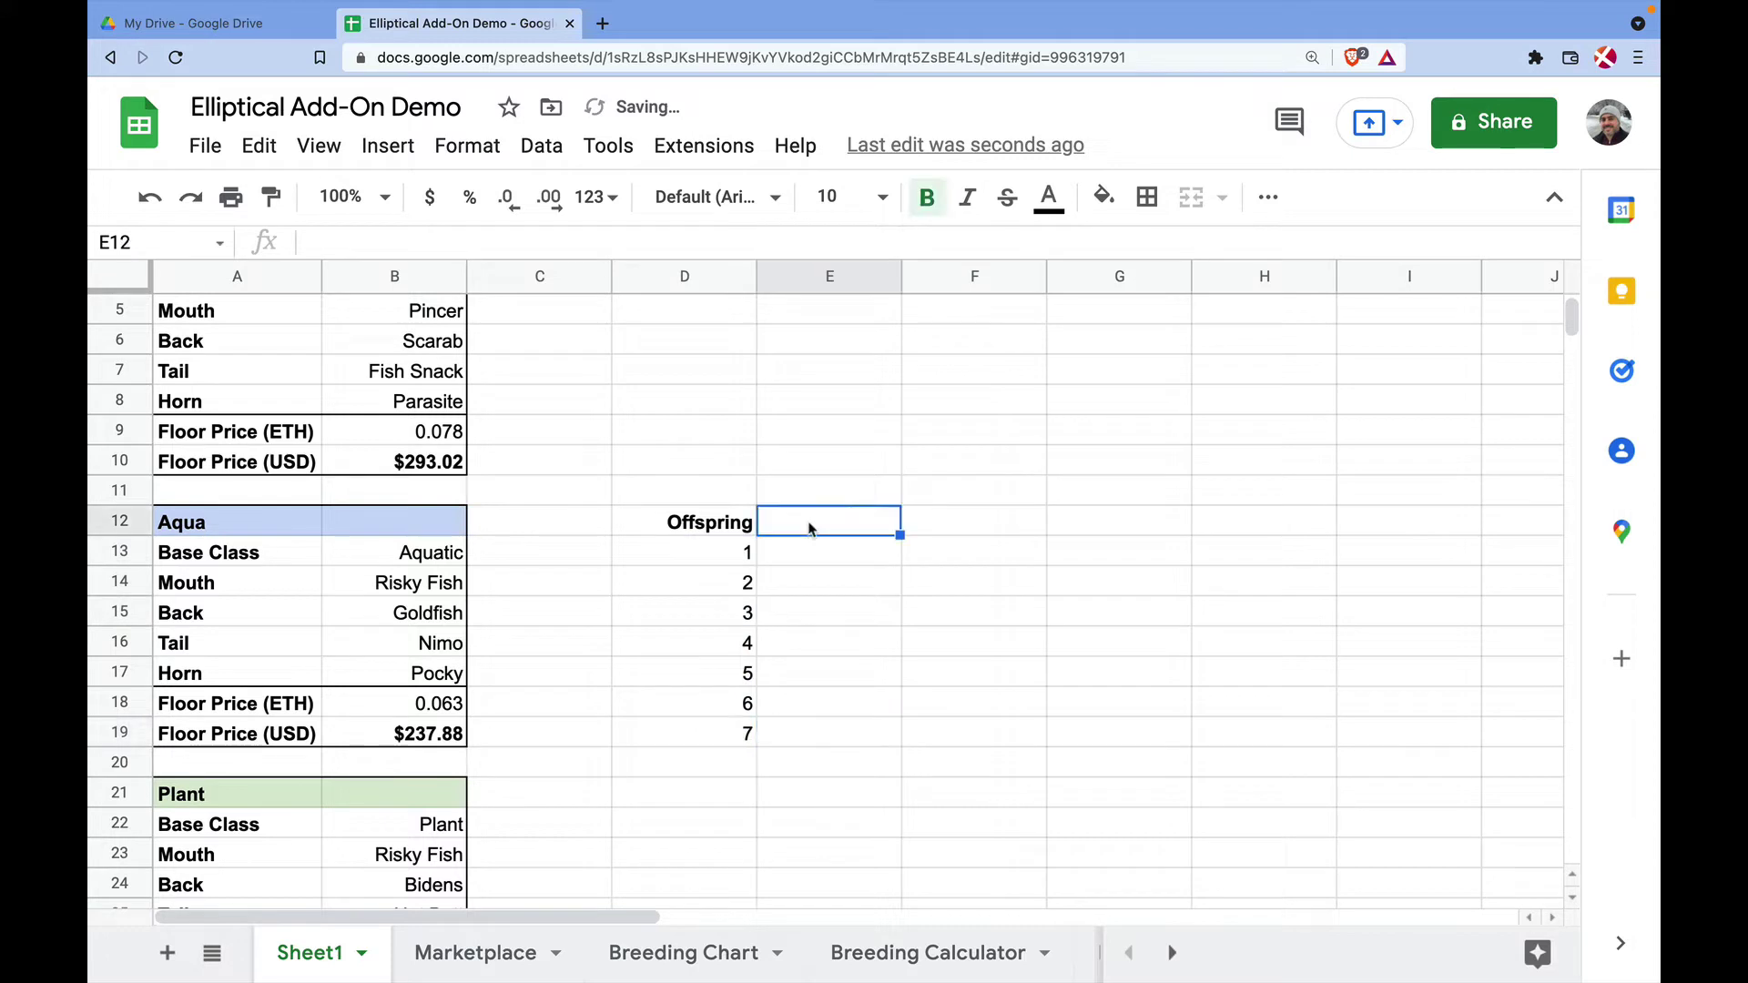
text(Breeding Cost)
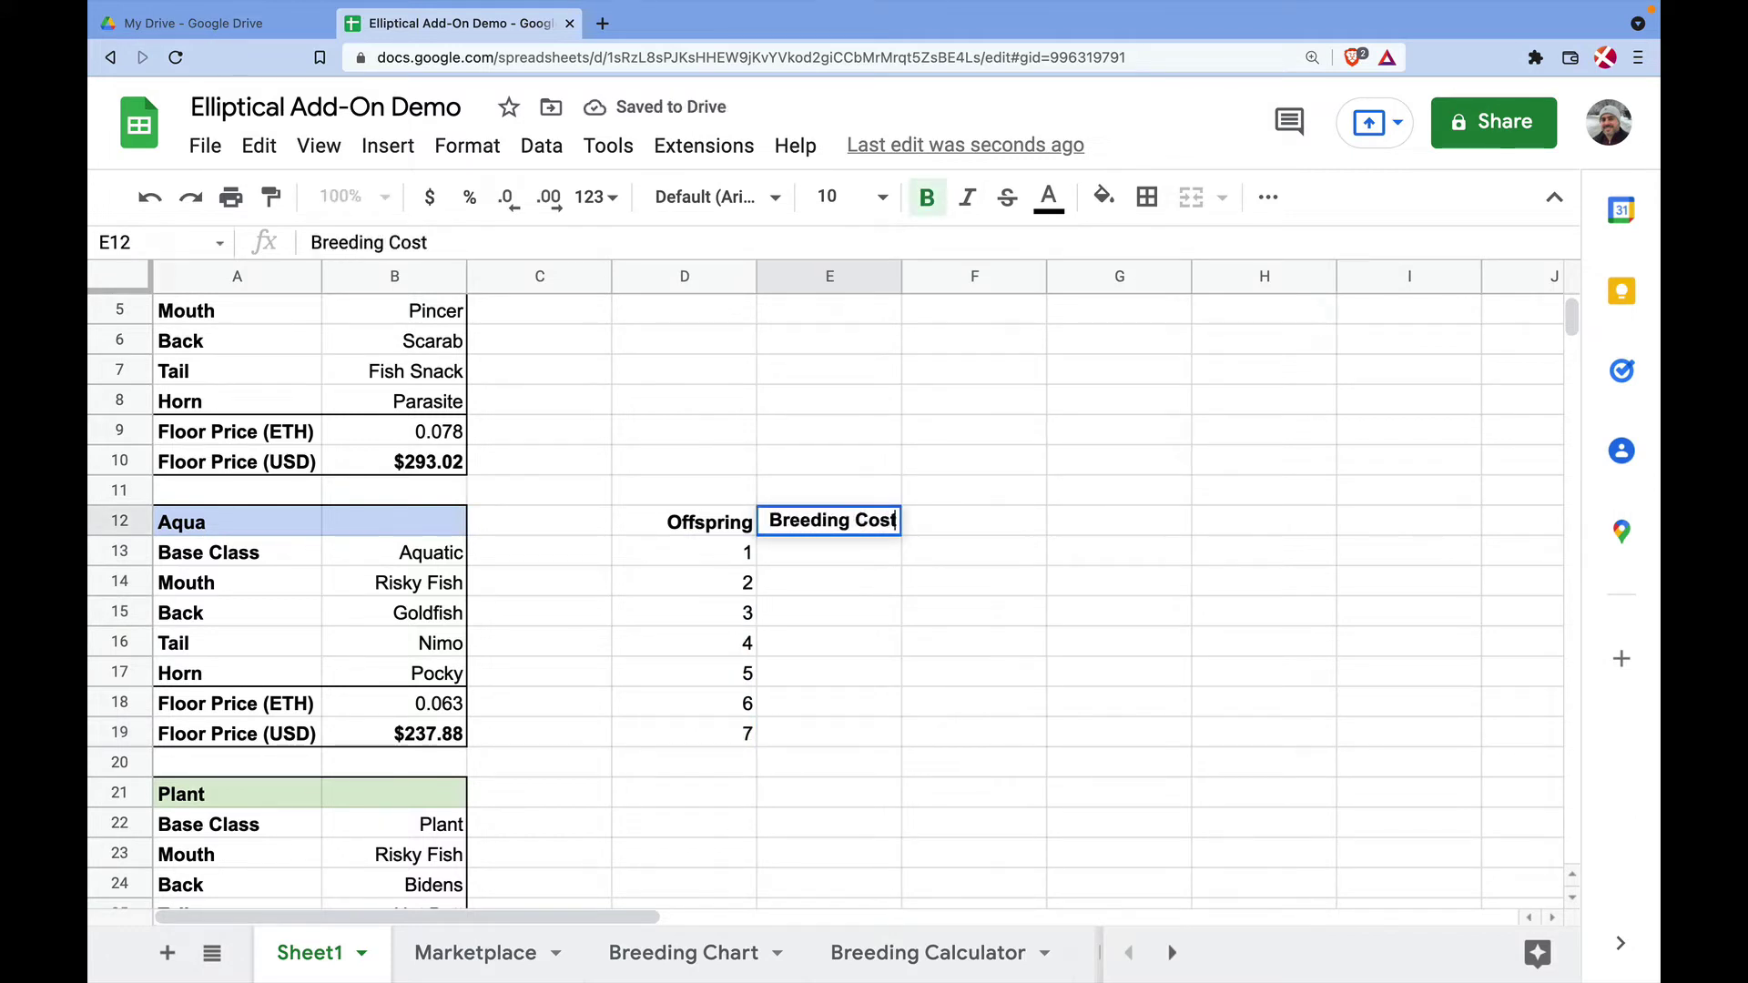
key(Return)
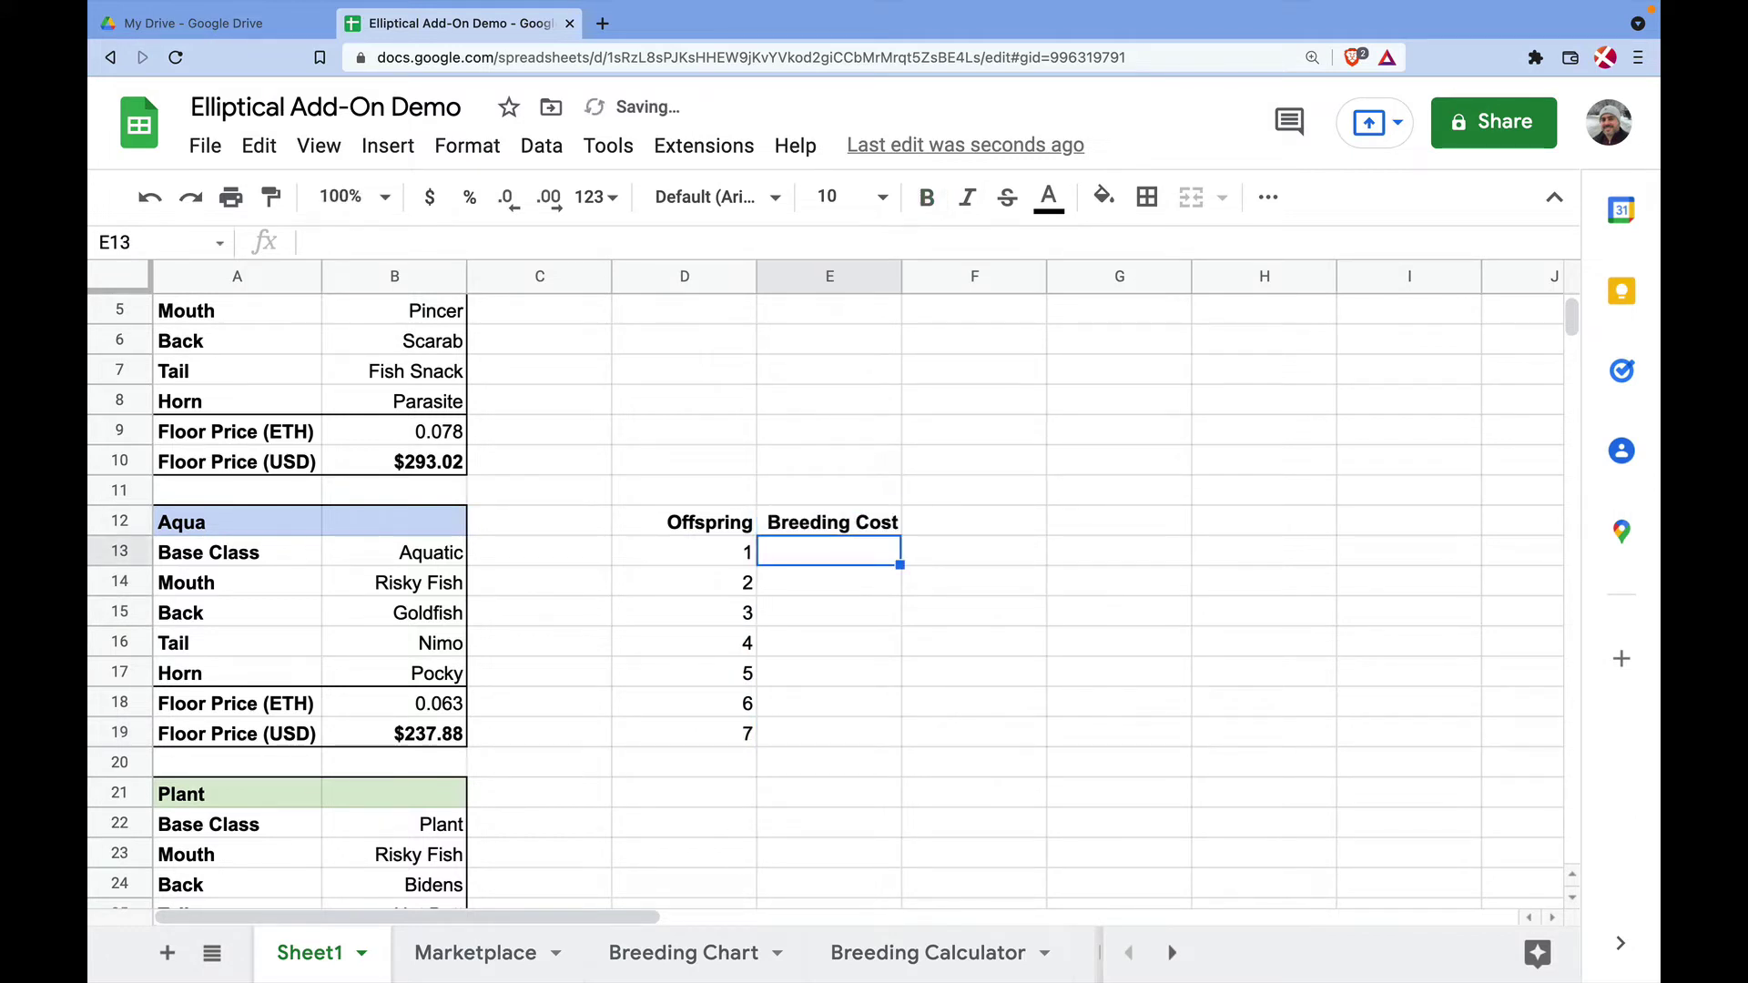
Step: Link E13 to the USD cost with ='Breeding Chart'!D2 and fill the formula down to E19
text(=)
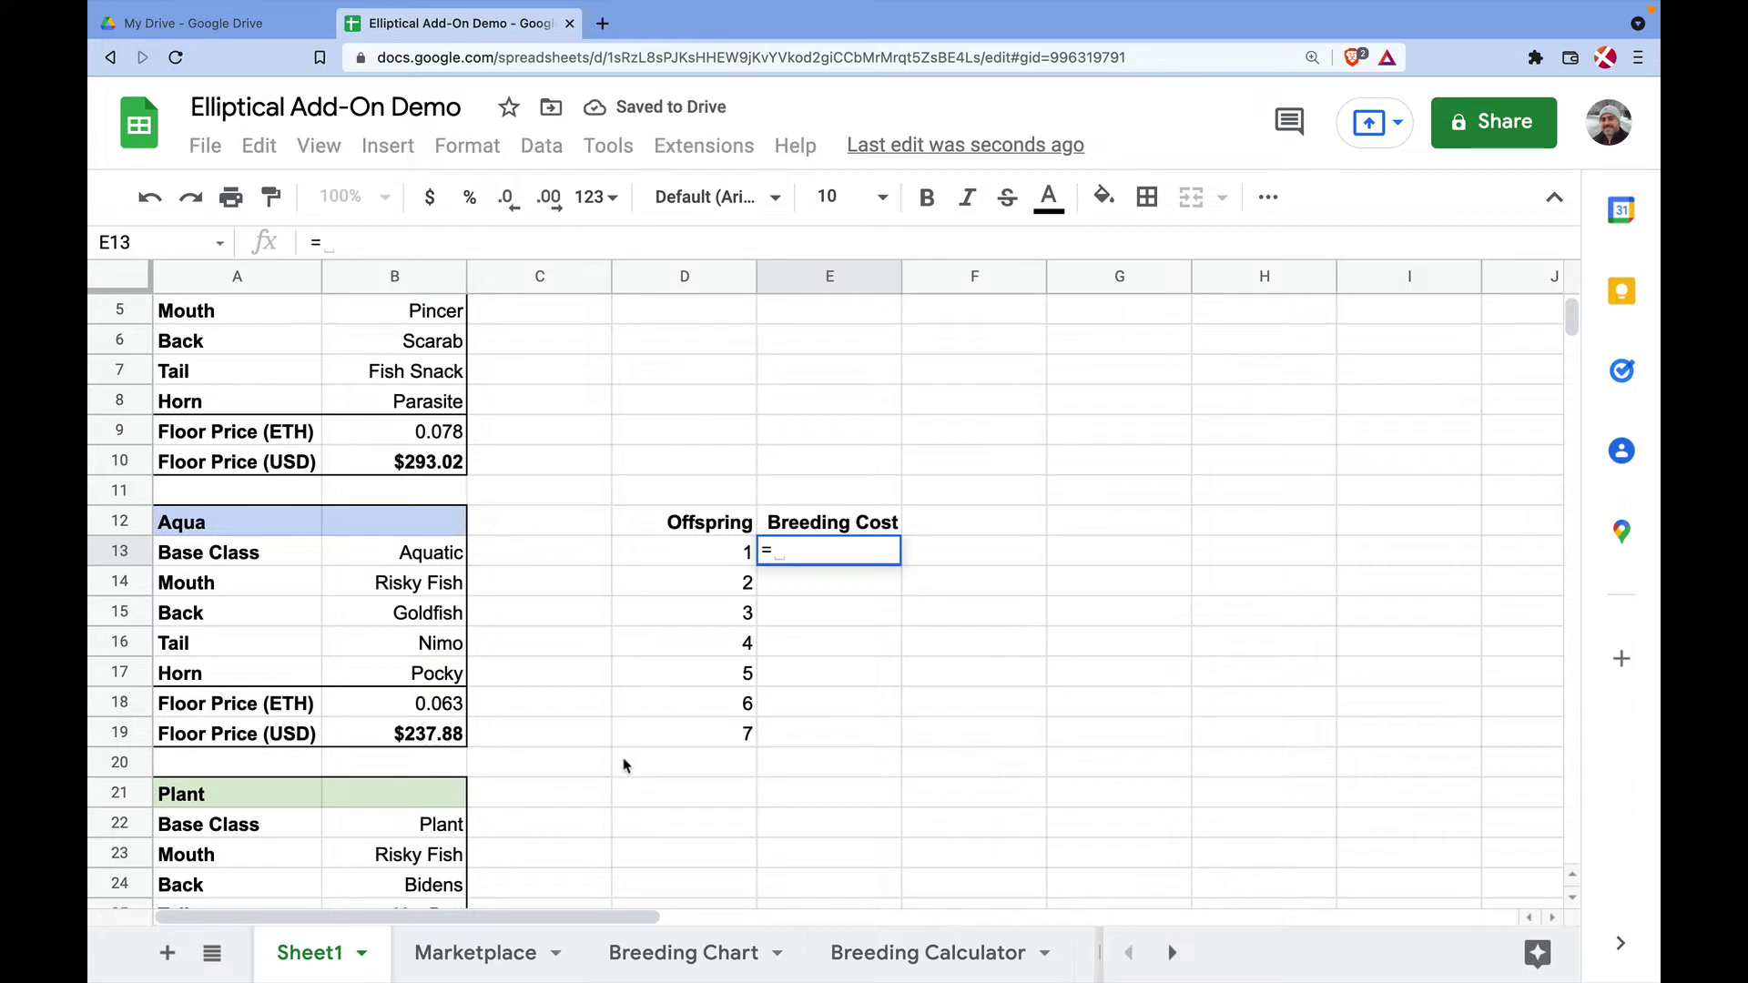
click(681, 956)
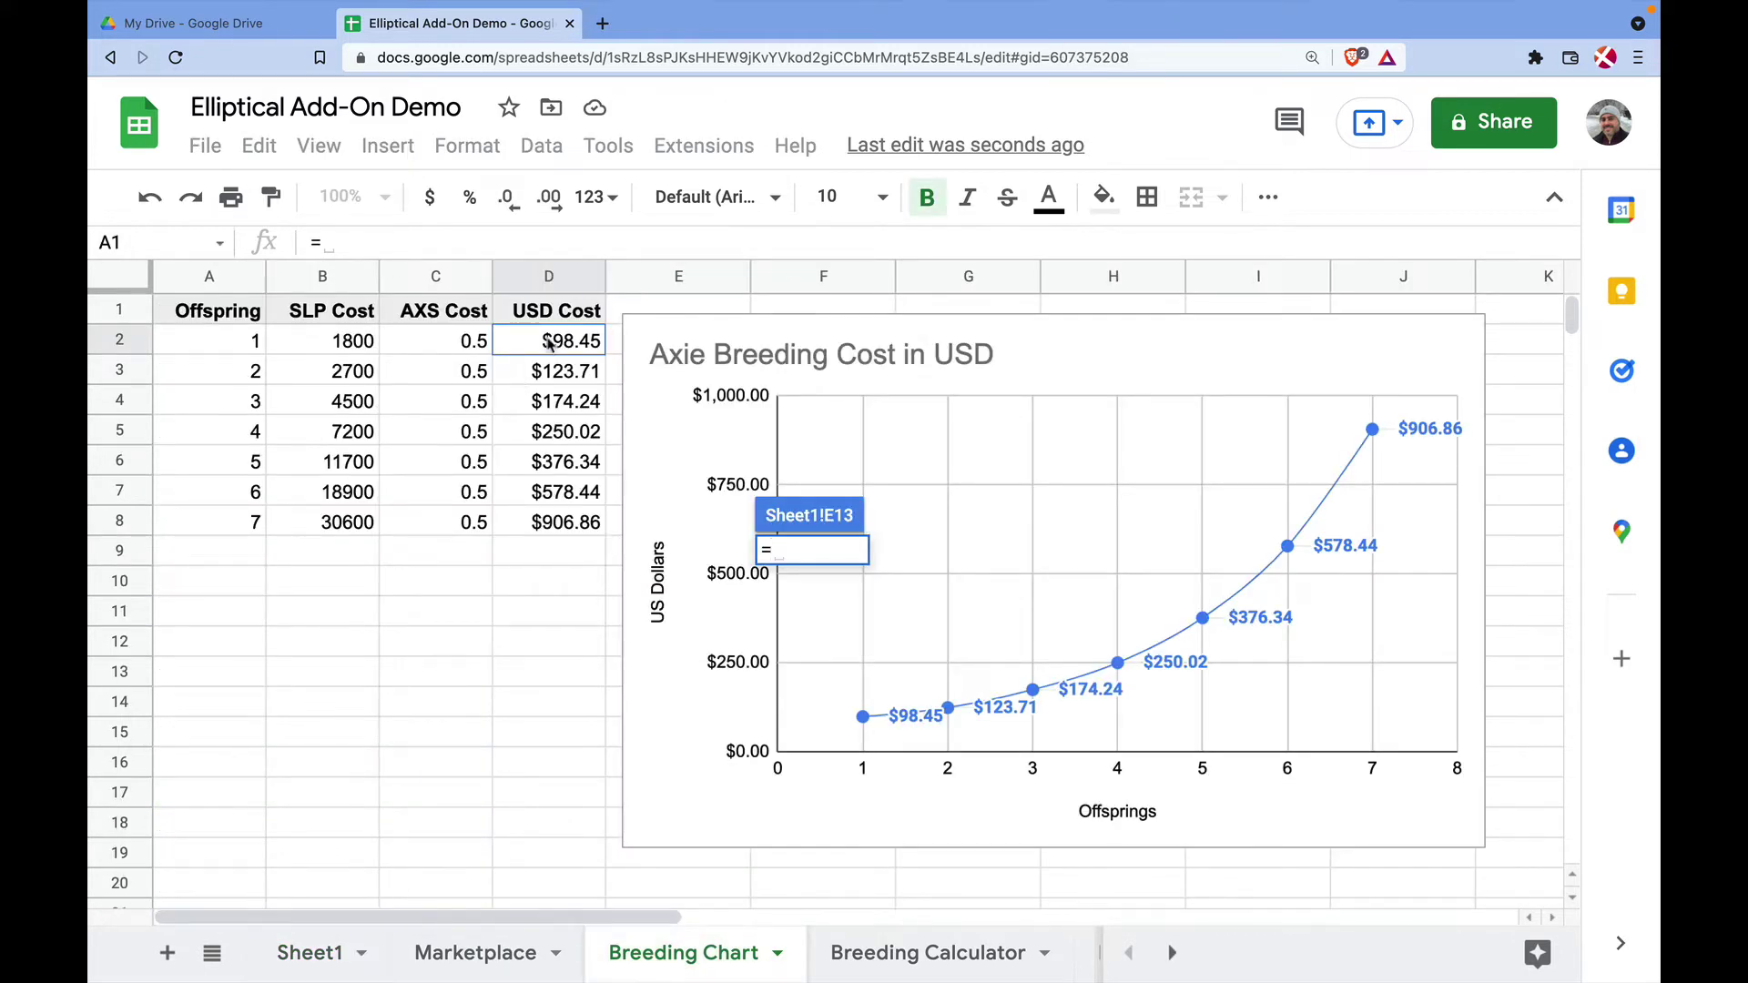
click(550, 345)
key(Return)
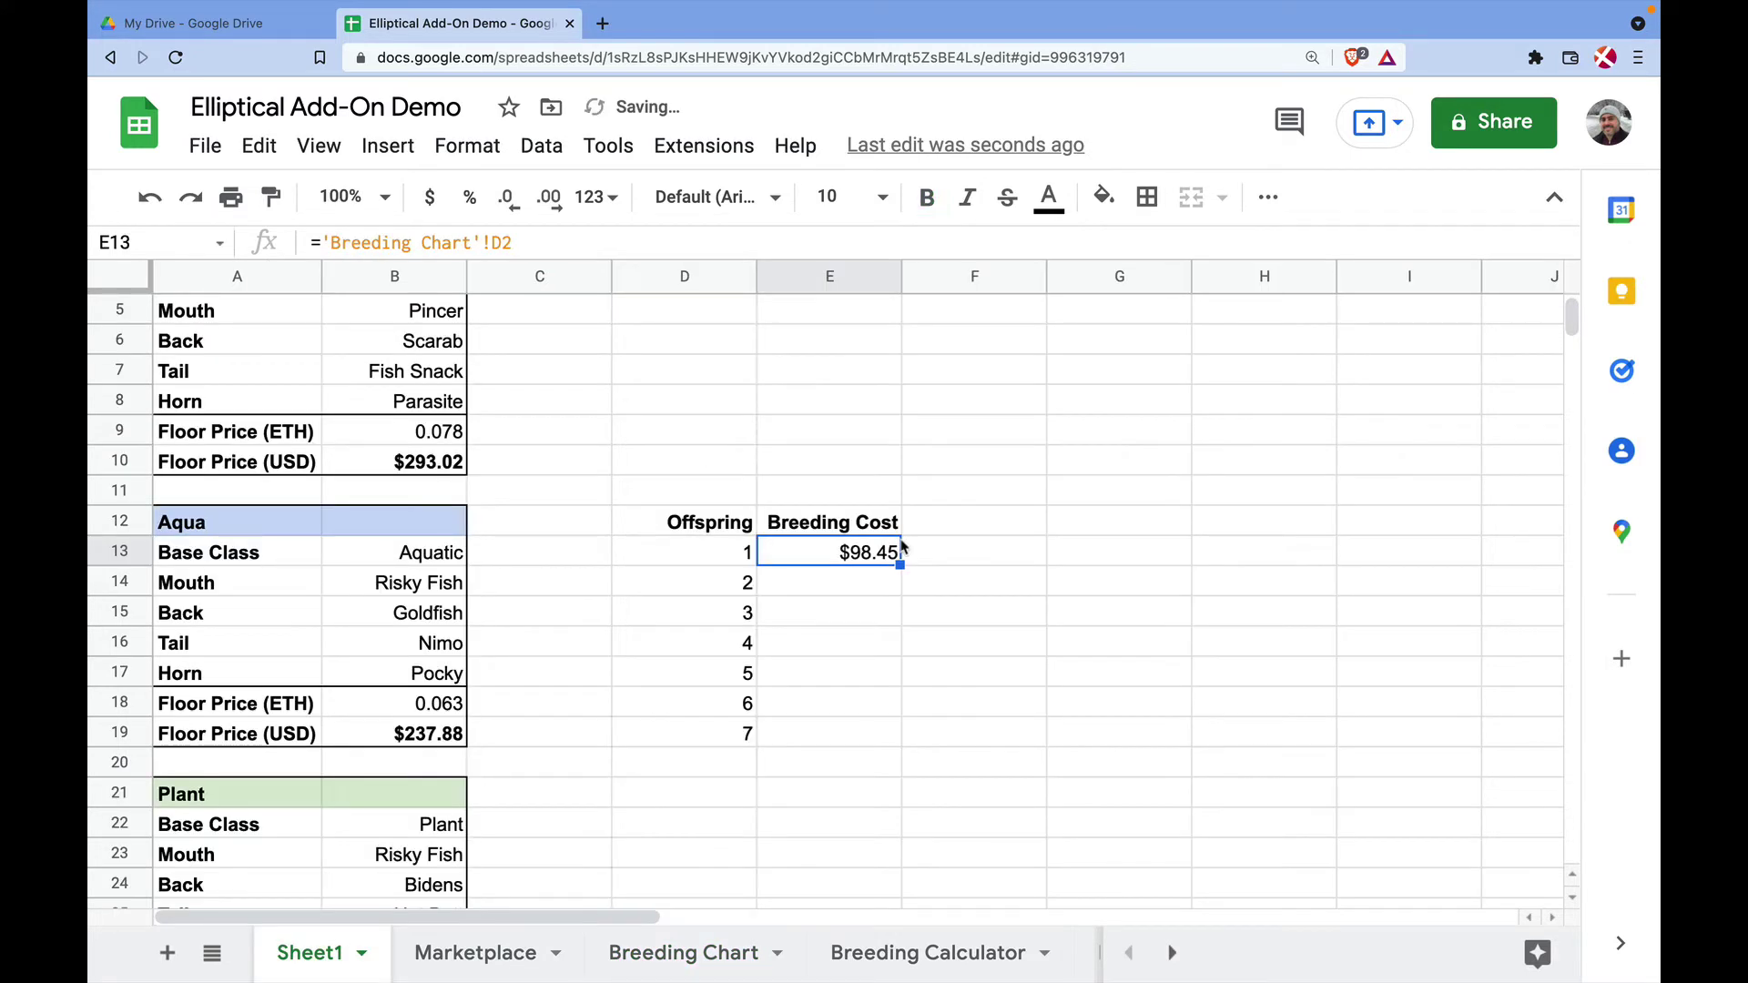
drag(899, 574, 882, 733)
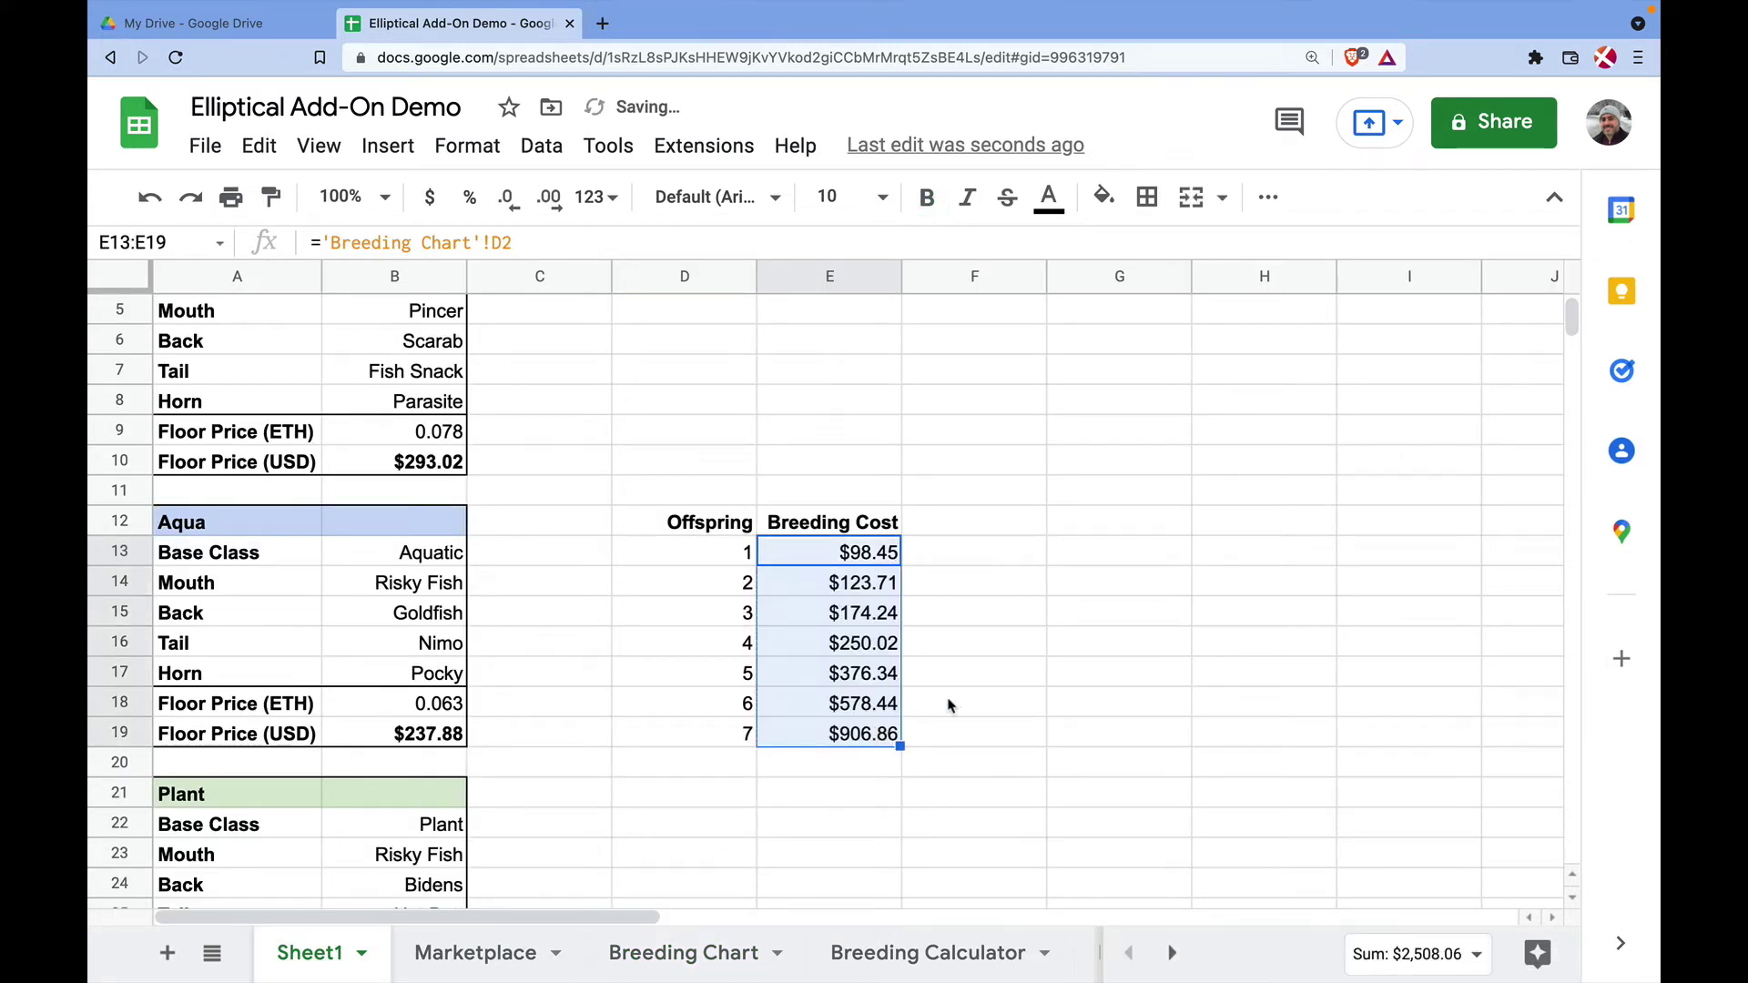
click(944, 703)
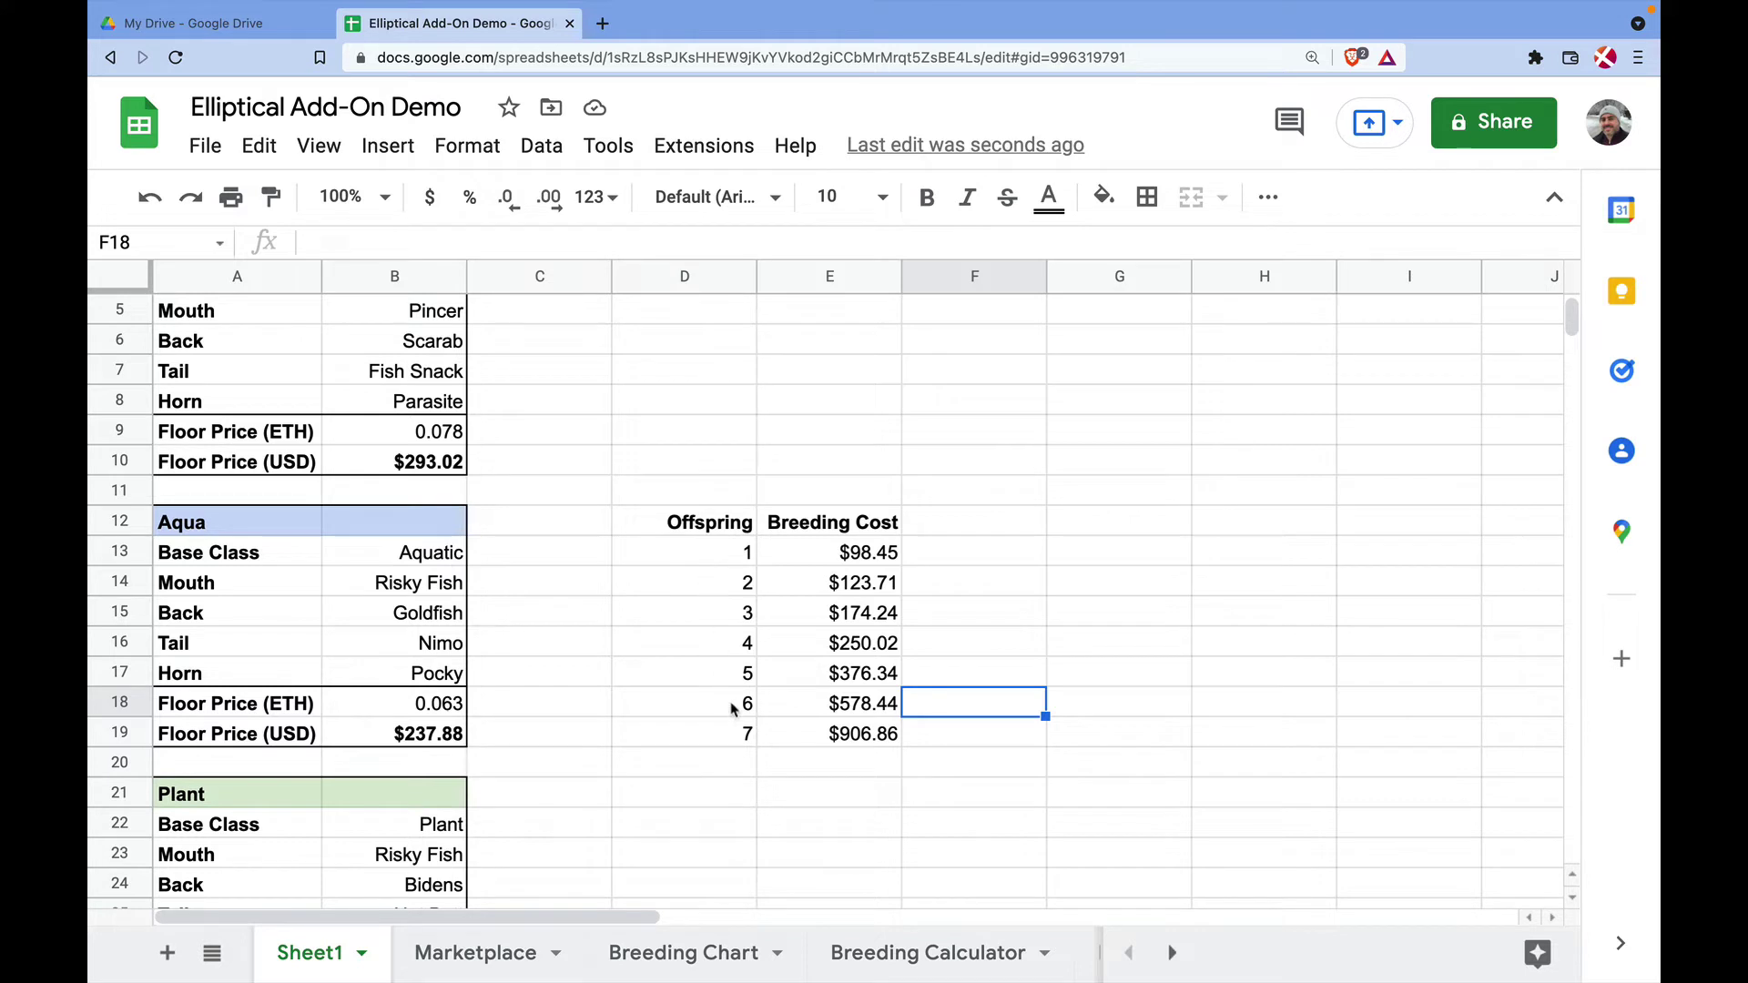
Step: Enter the heading "Margin" in F11 and merge it across F11:H11
click(979, 523)
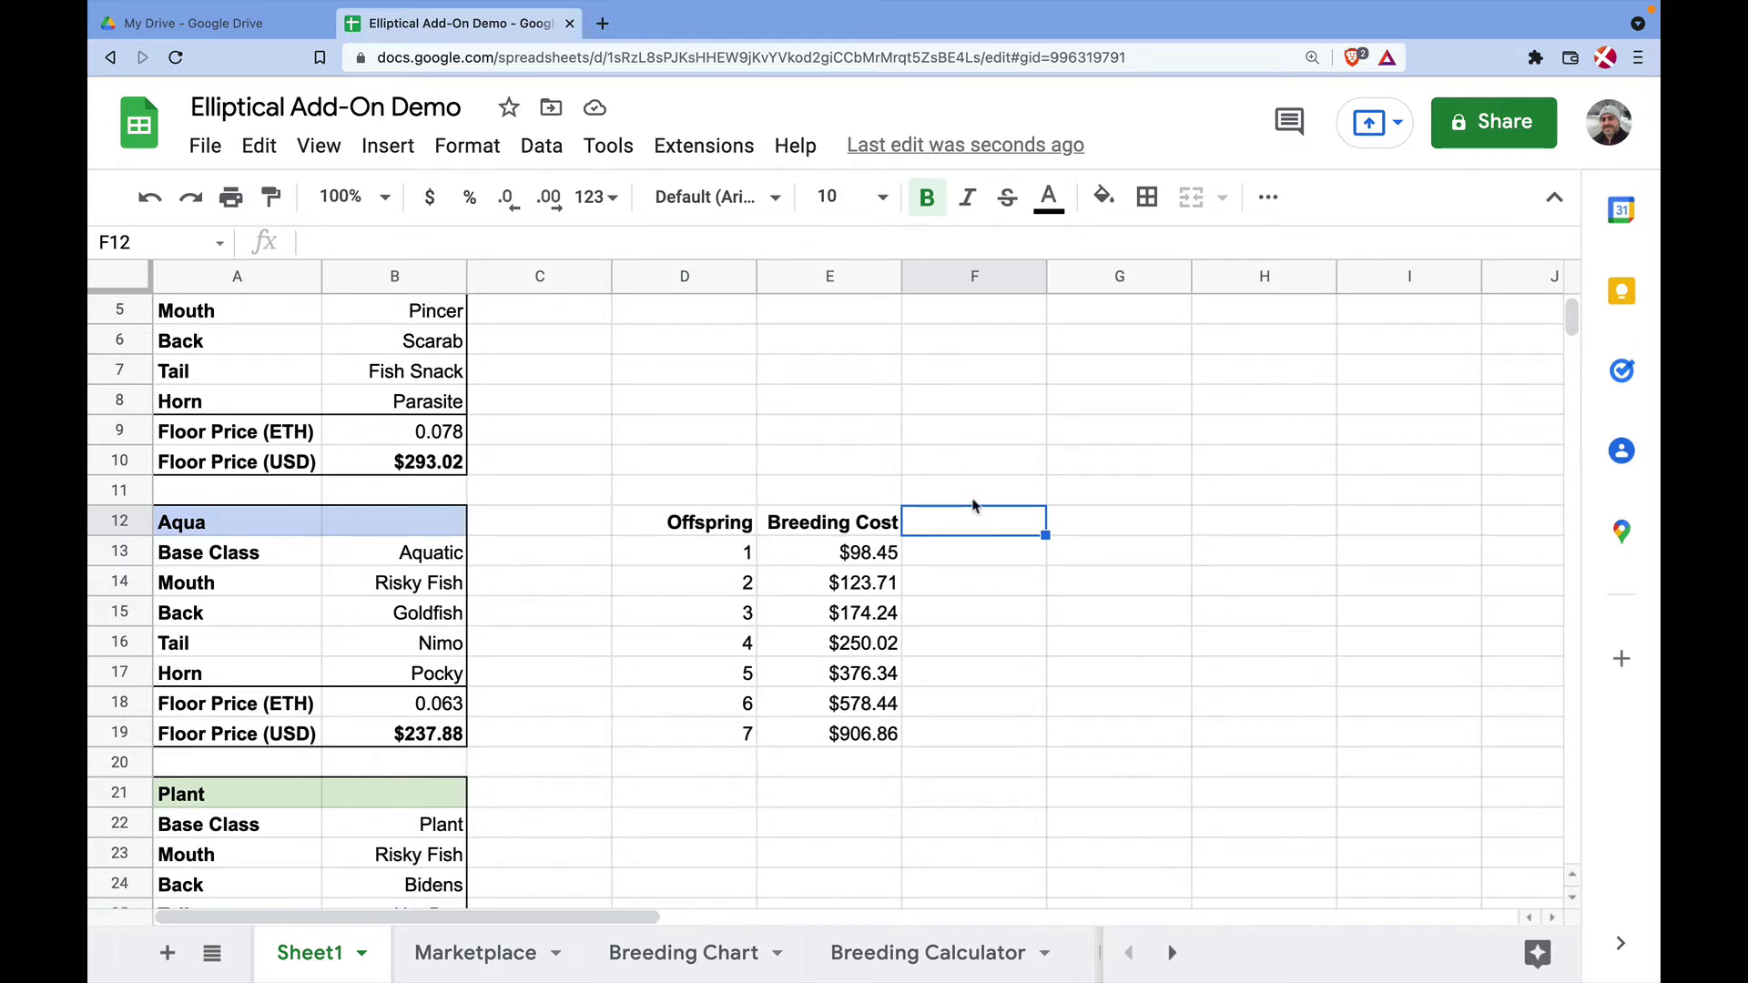
click(975, 497)
text(Margin)
key(Return)
drag(974, 492, 1275, 491)
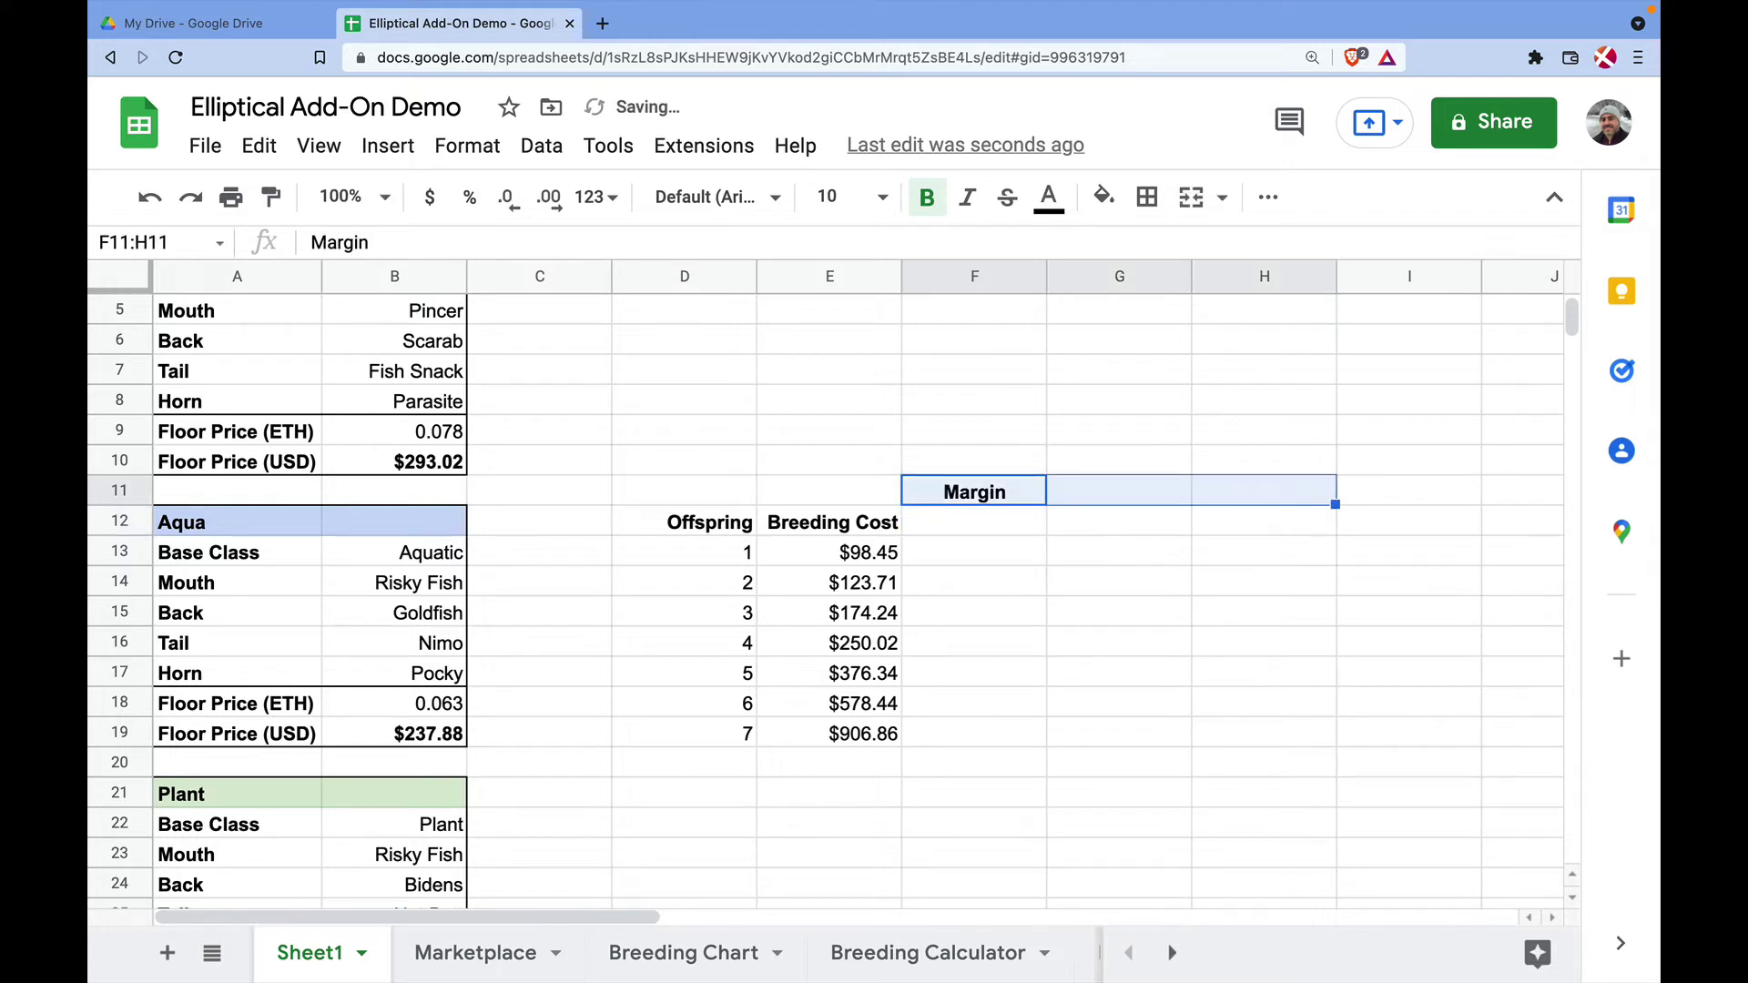
click(1193, 197)
Step: Link header cells F12 and G12 under Margin to the Bug title in A3 and the Aqua title in A12
click(991, 528)
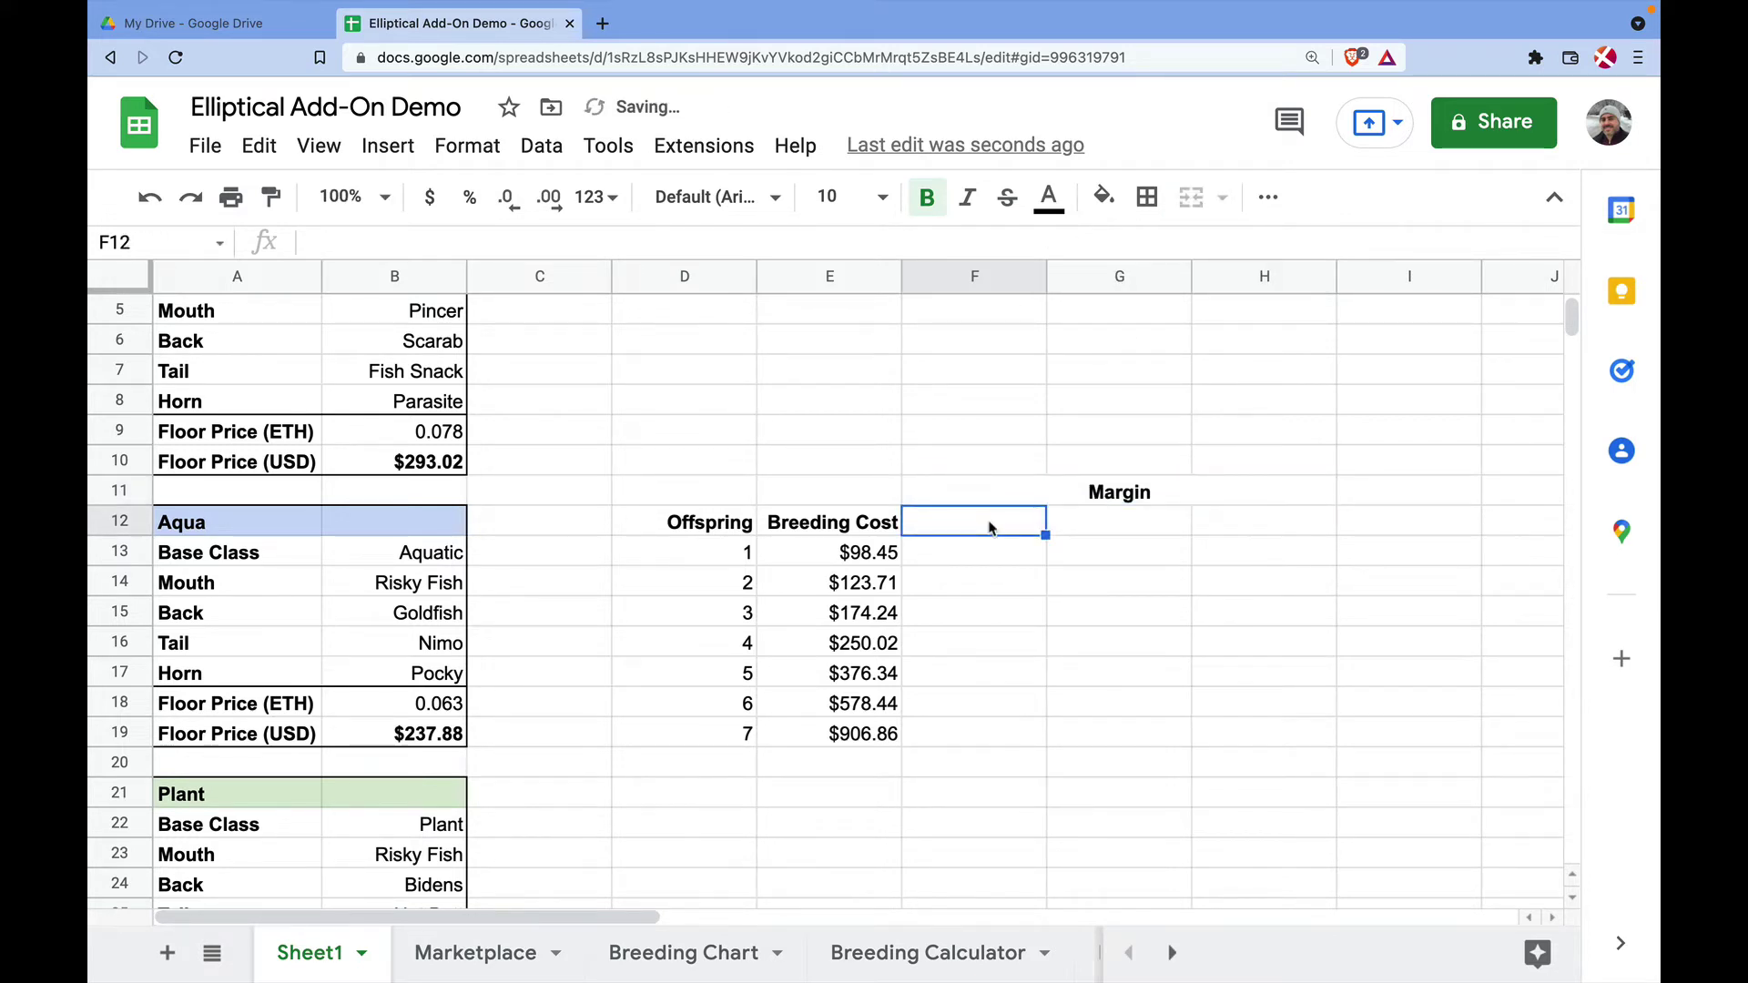
scroll(991, 528, up, 1)
text(=)
click(226, 340)
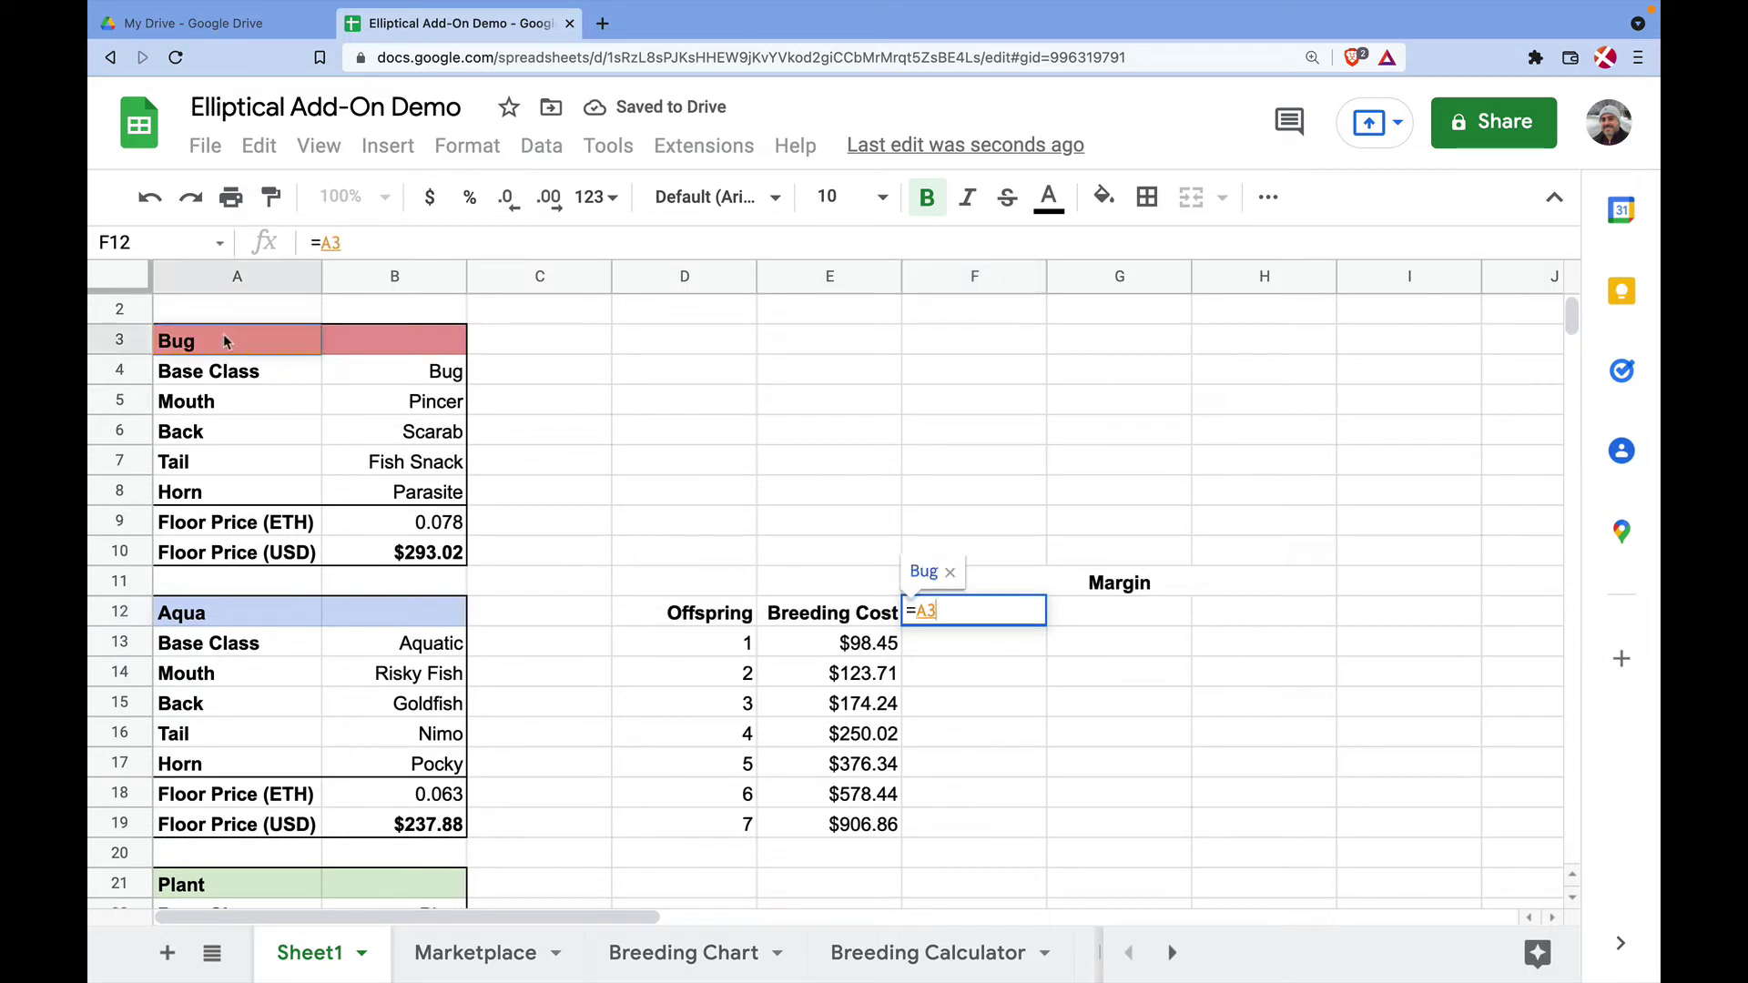
key(Return)
click(1075, 614)
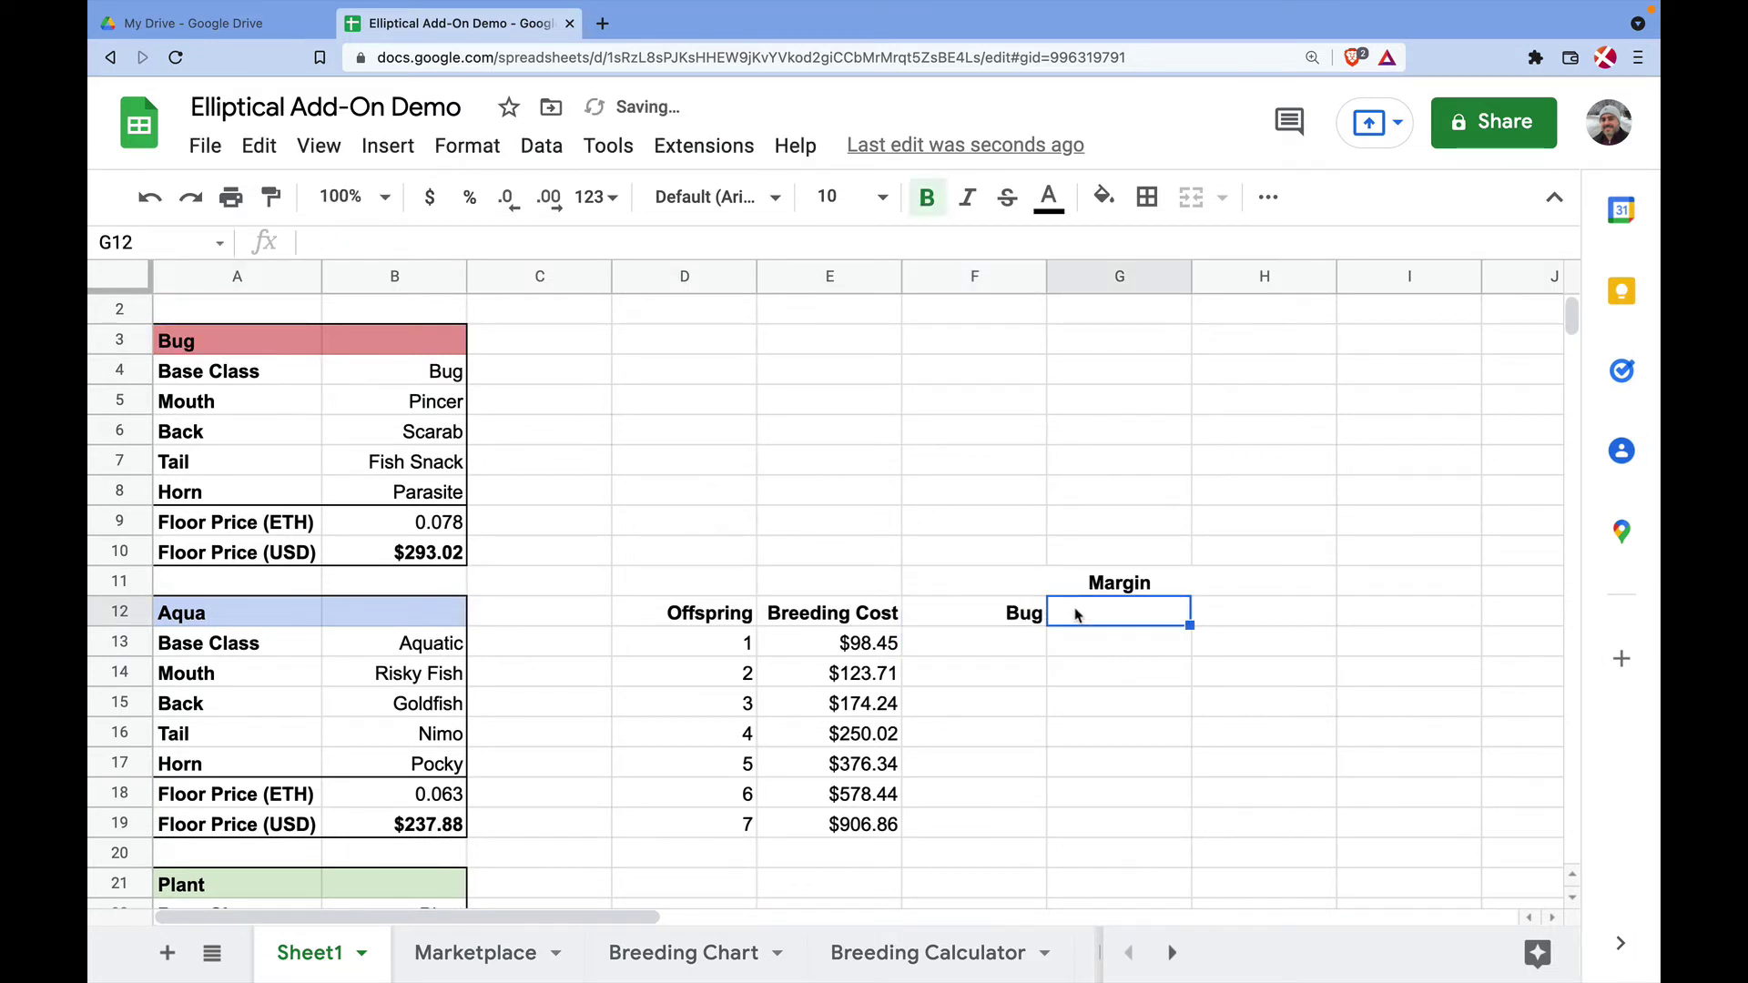
text(=)
click(234, 615)
key(Return)
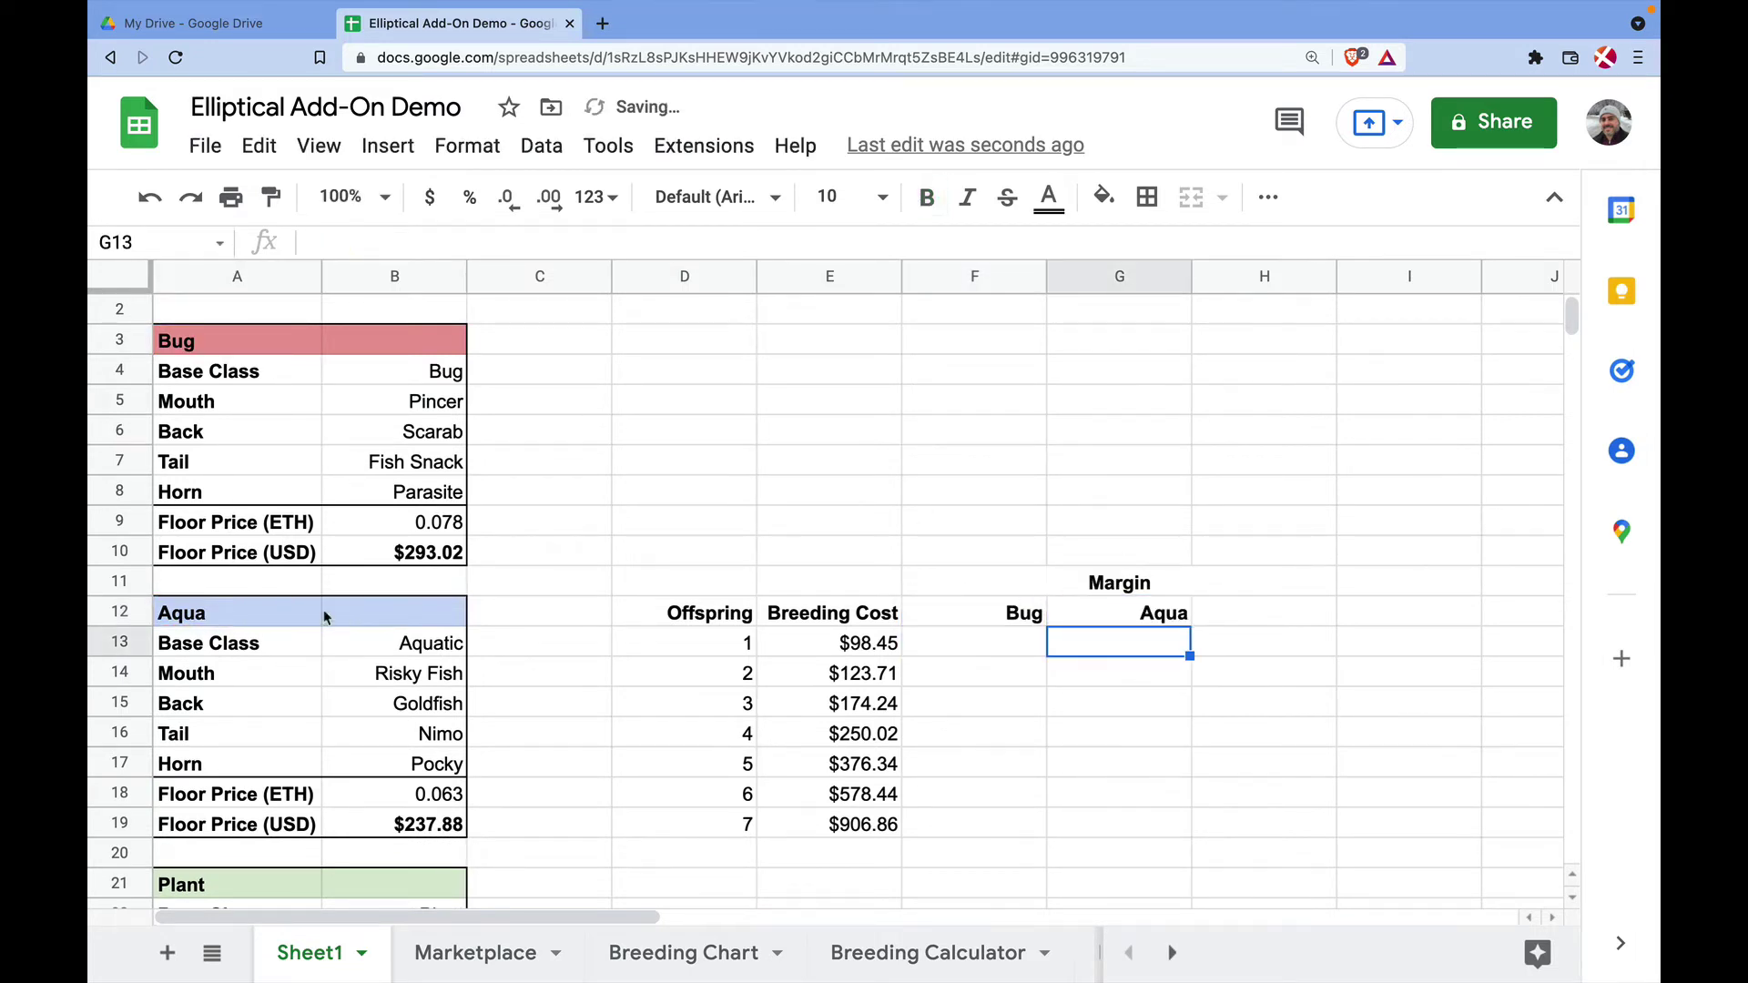
Step: Link header cell H12 under Margin to the Plant title in A21
click(1266, 610)
text(=)
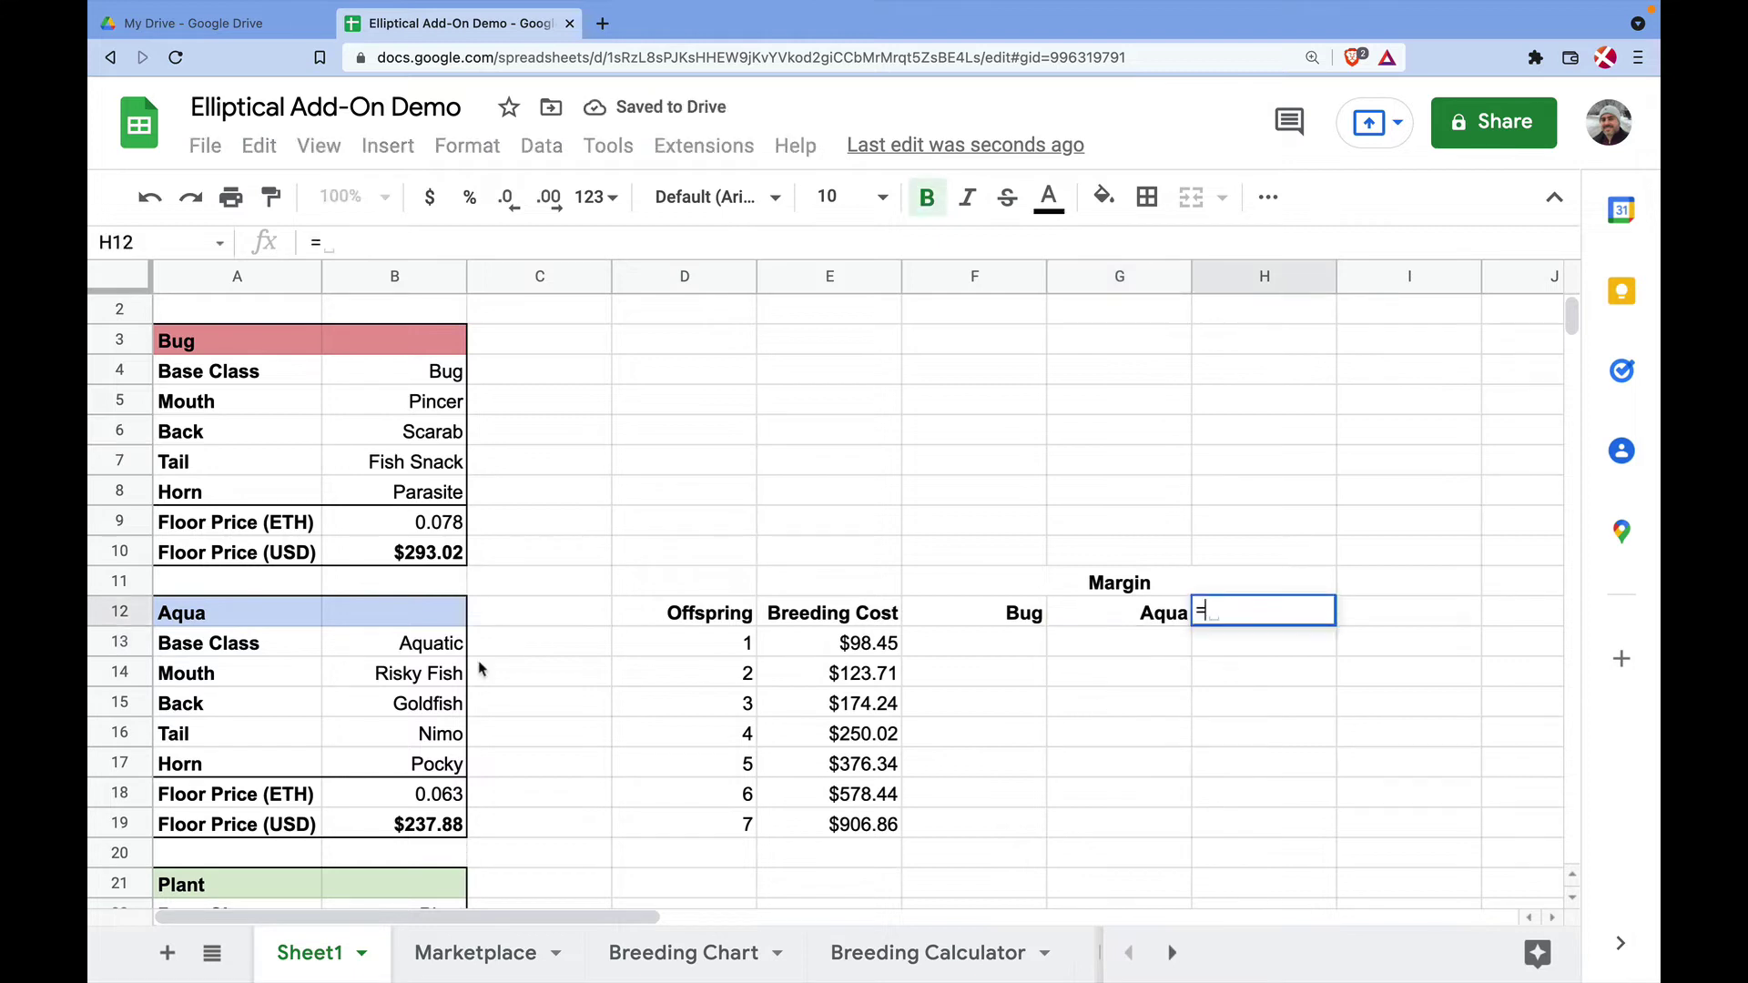
scroll(478, 659, down, 2)
click(227, 763)
key(Return)
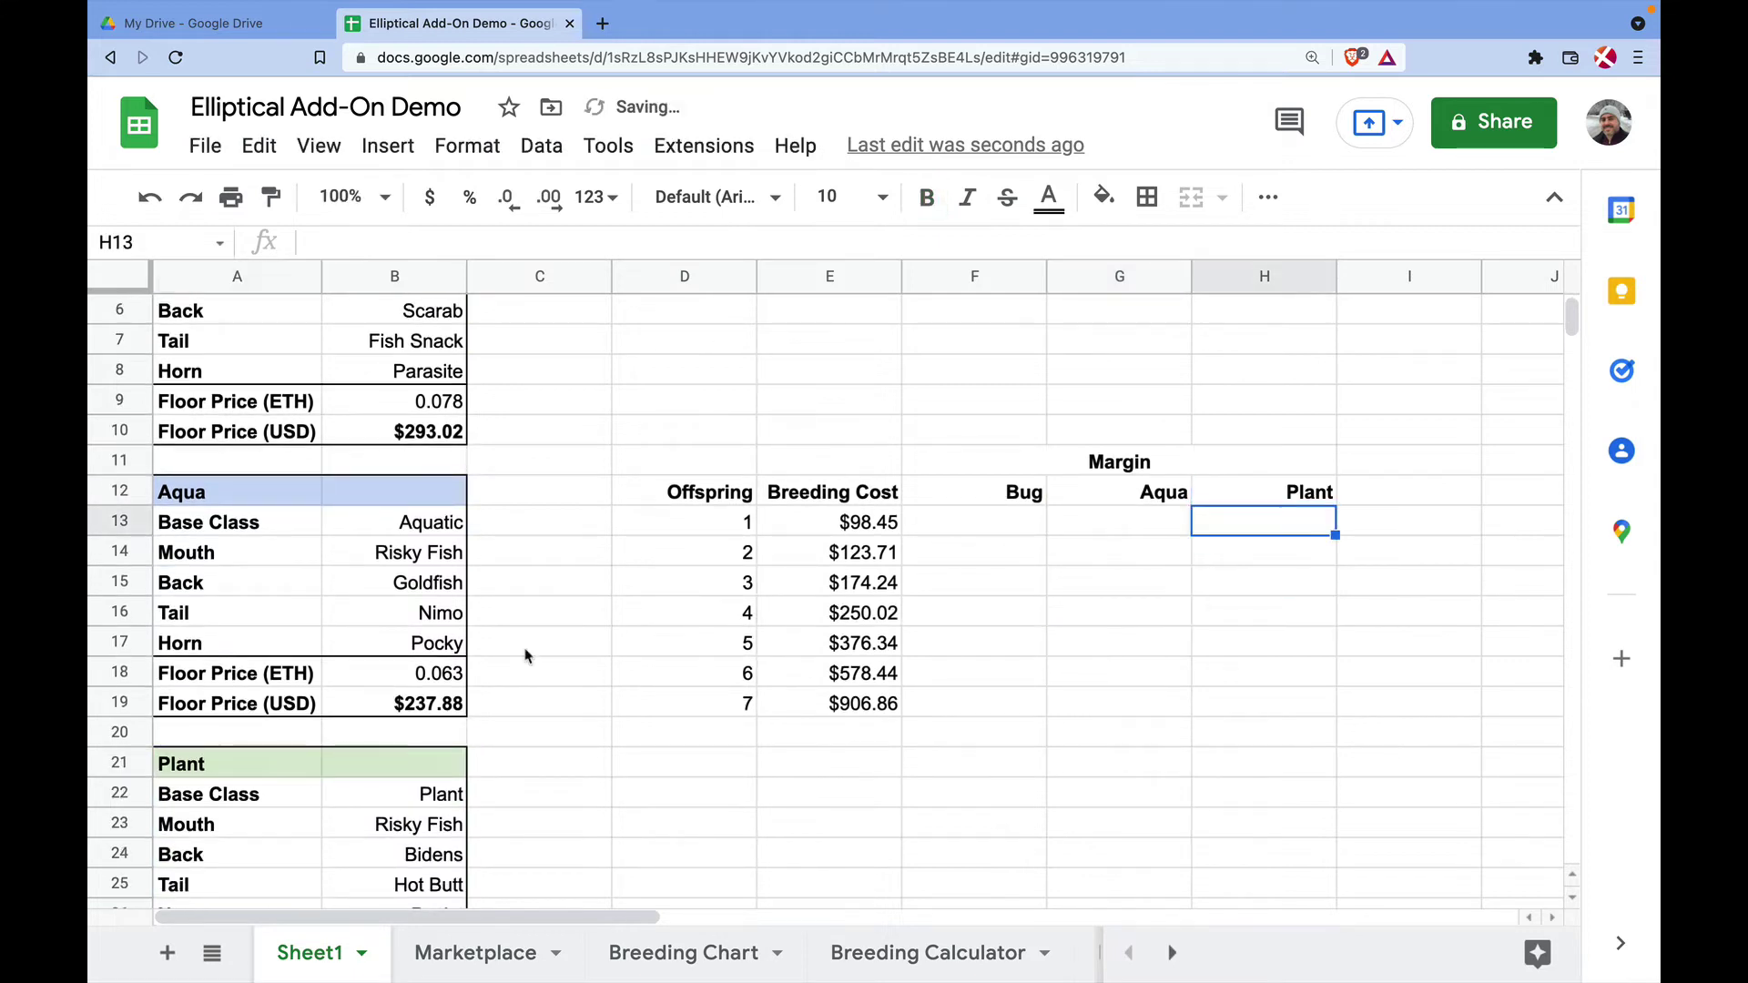
Step: Calculate the Bug margin in F13 with =$B$10-E13 and fill the formula down to F19
scroll(1011, 585, up, 1)
click(987, 587)
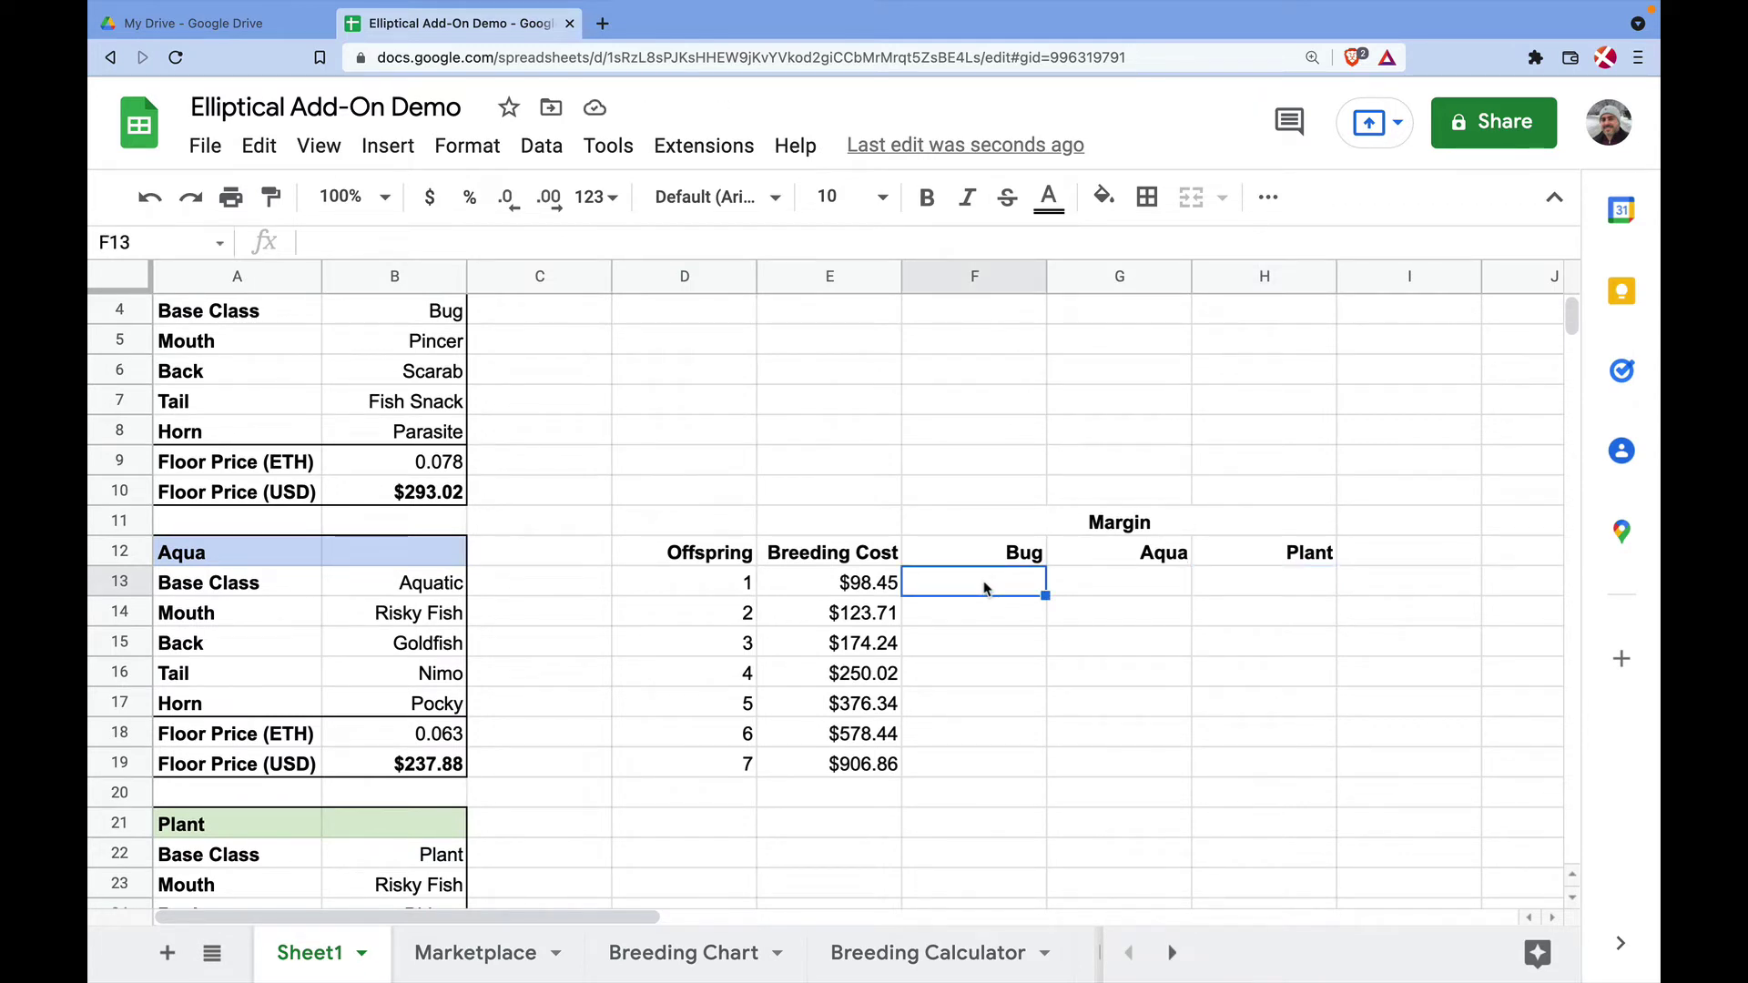
text(=)
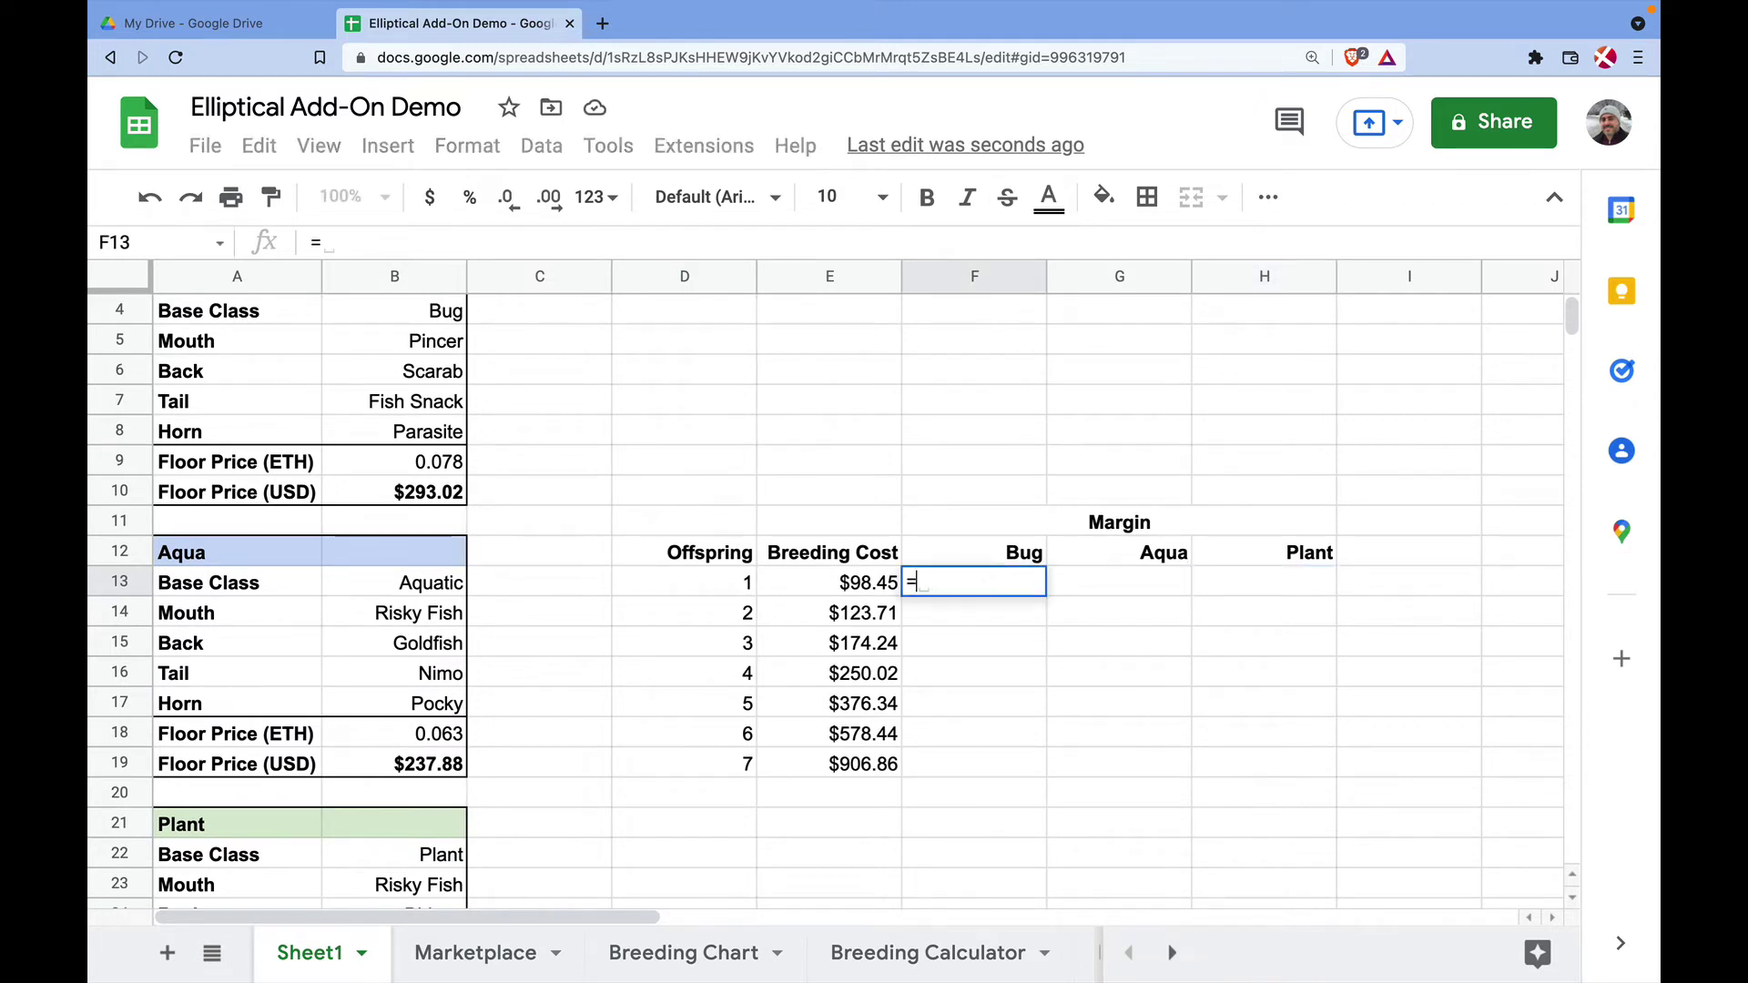
click(427, 496)
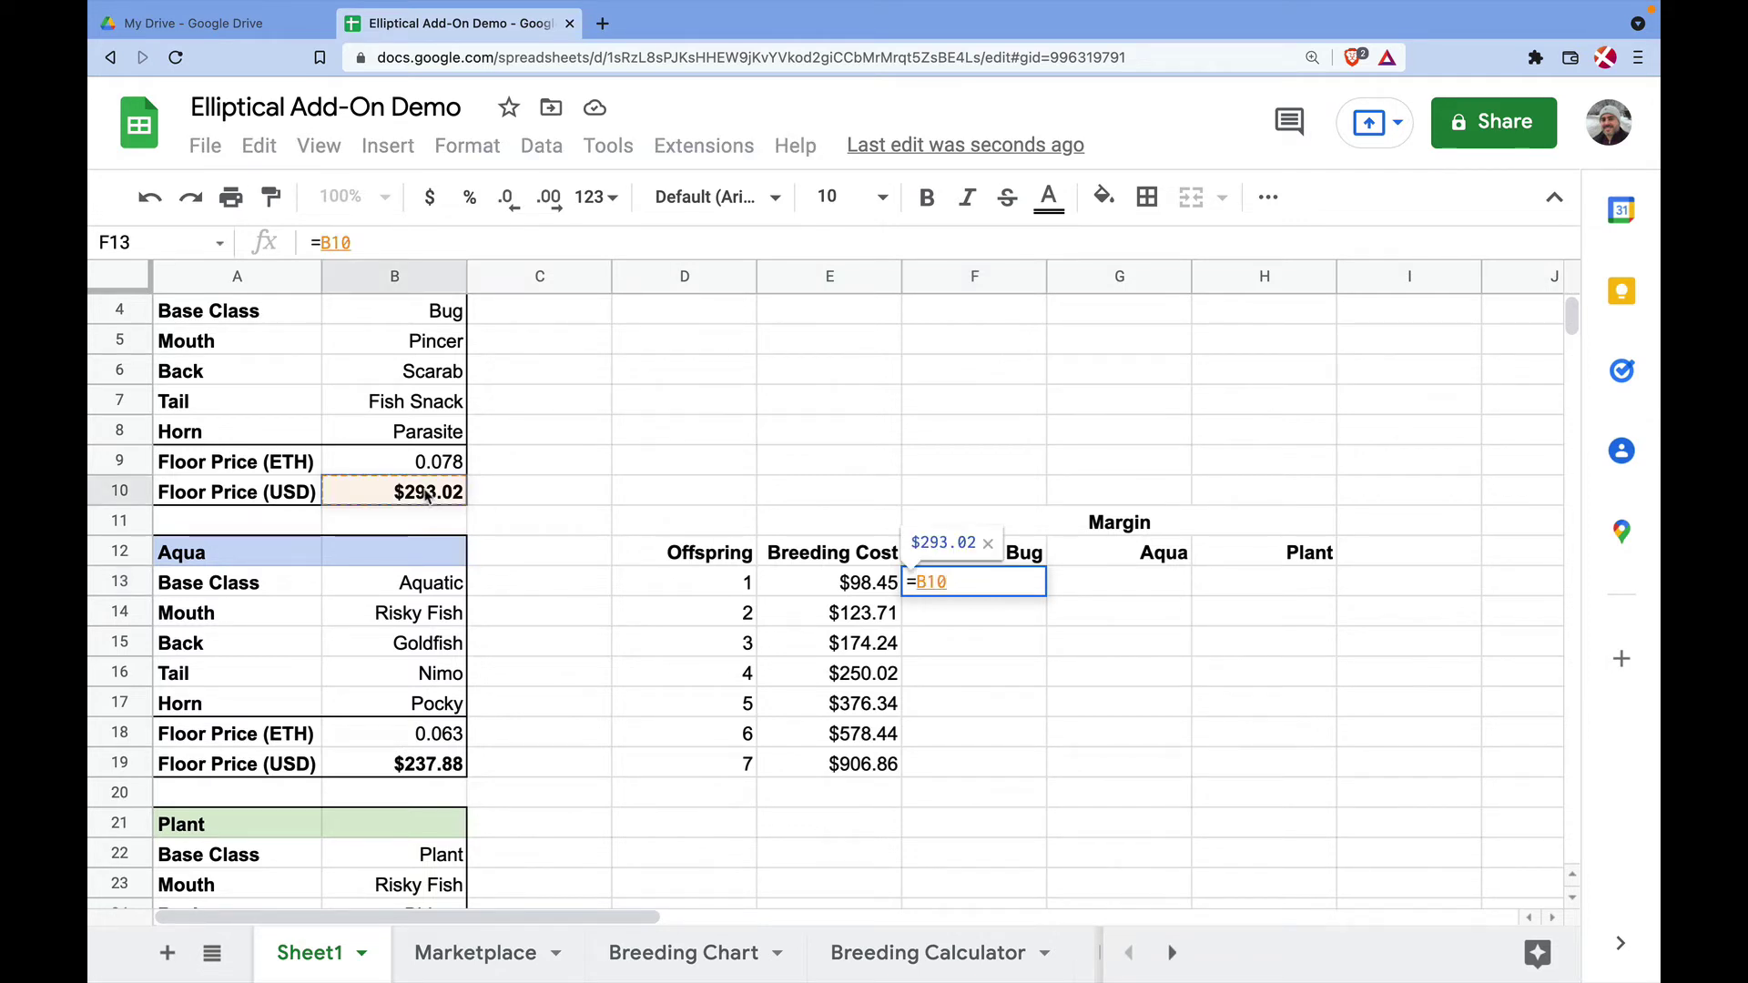
key(F4)
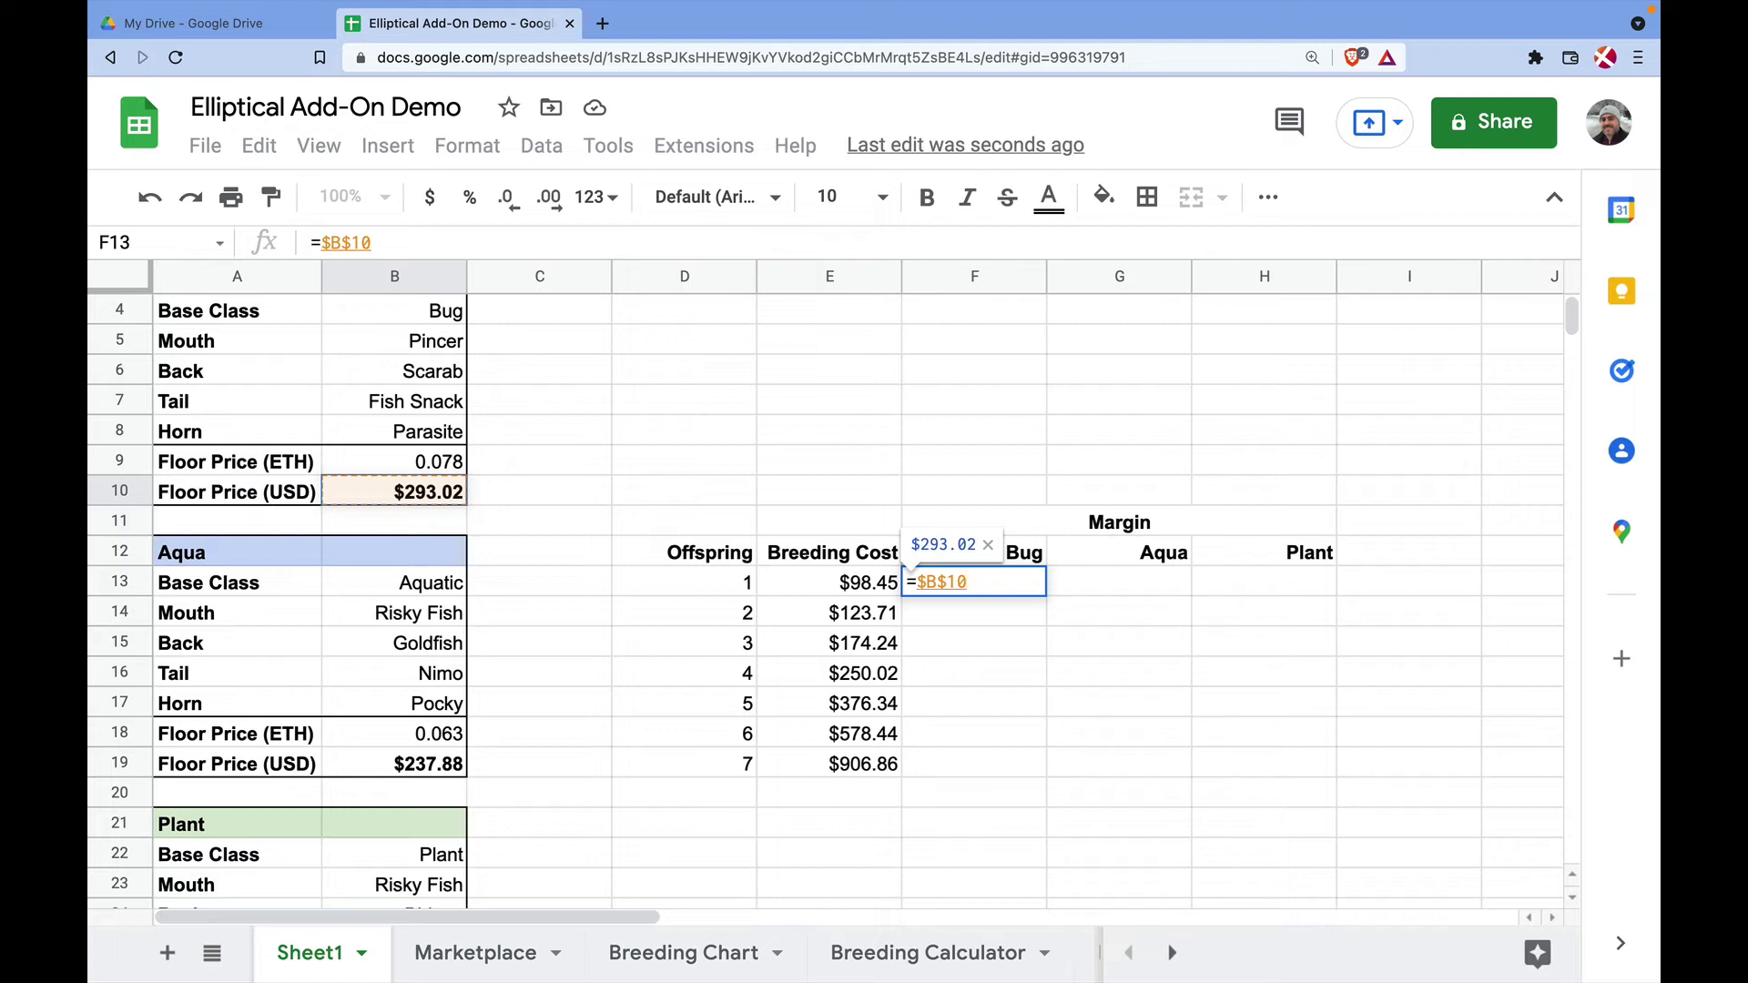
text(-)
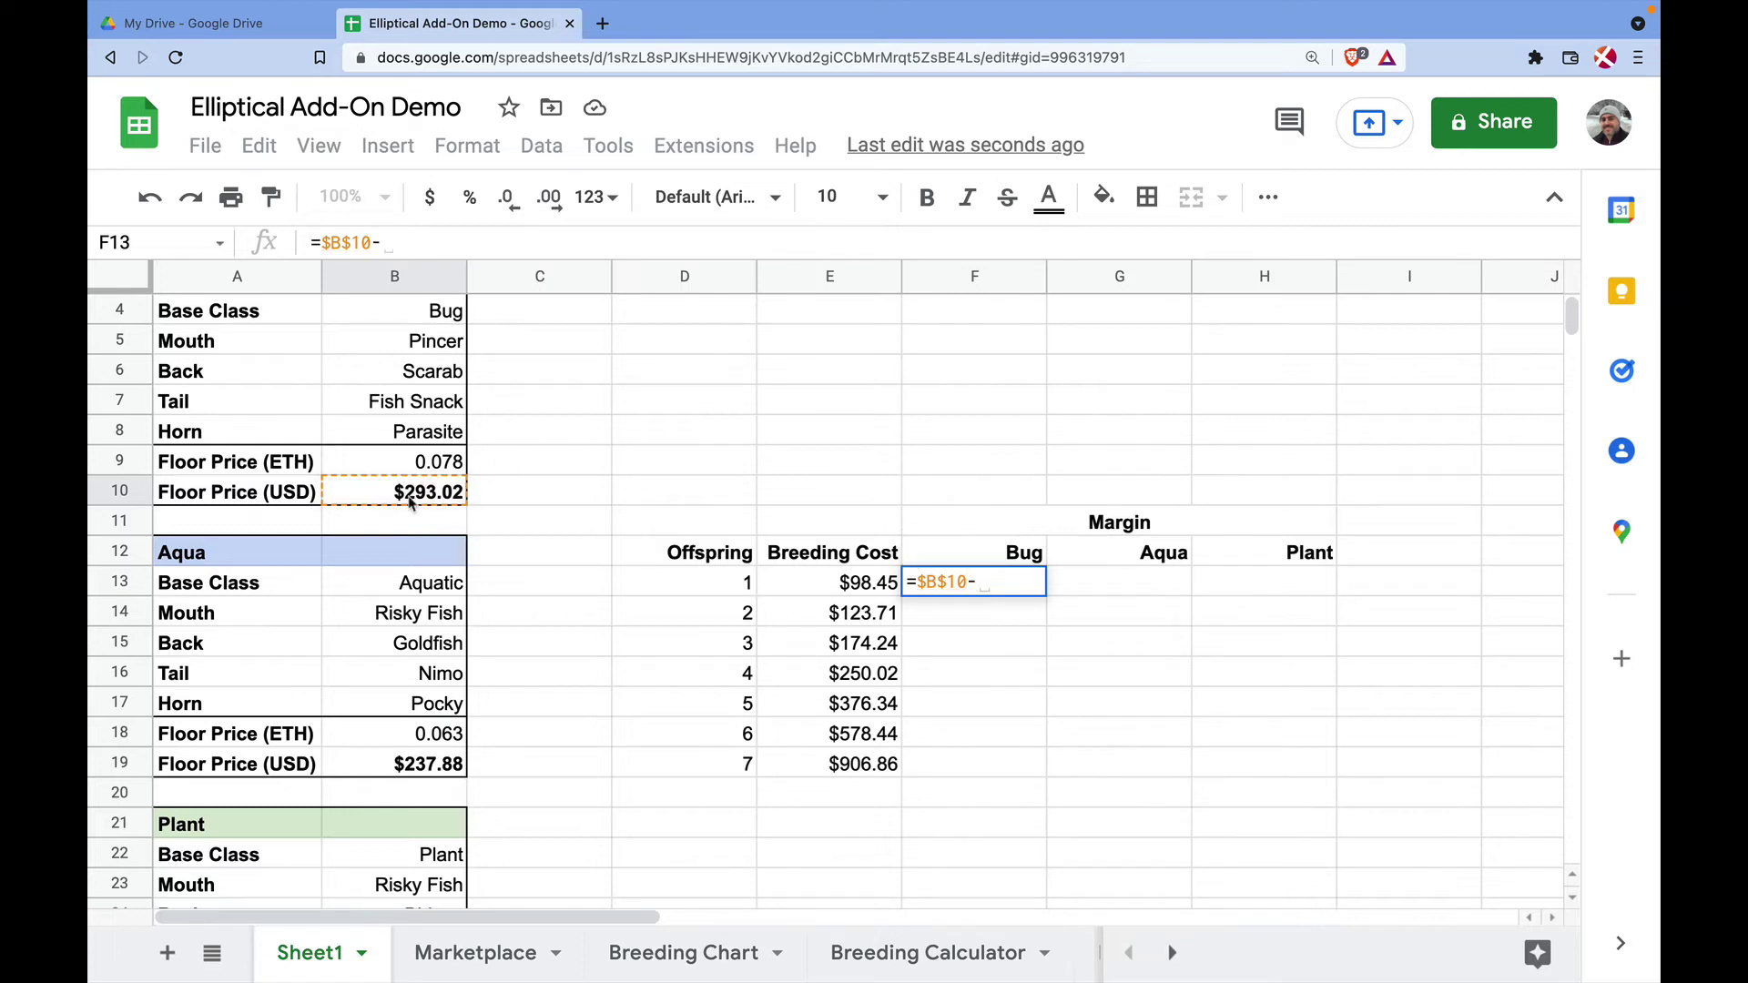
click(819, 581)
key(Return)
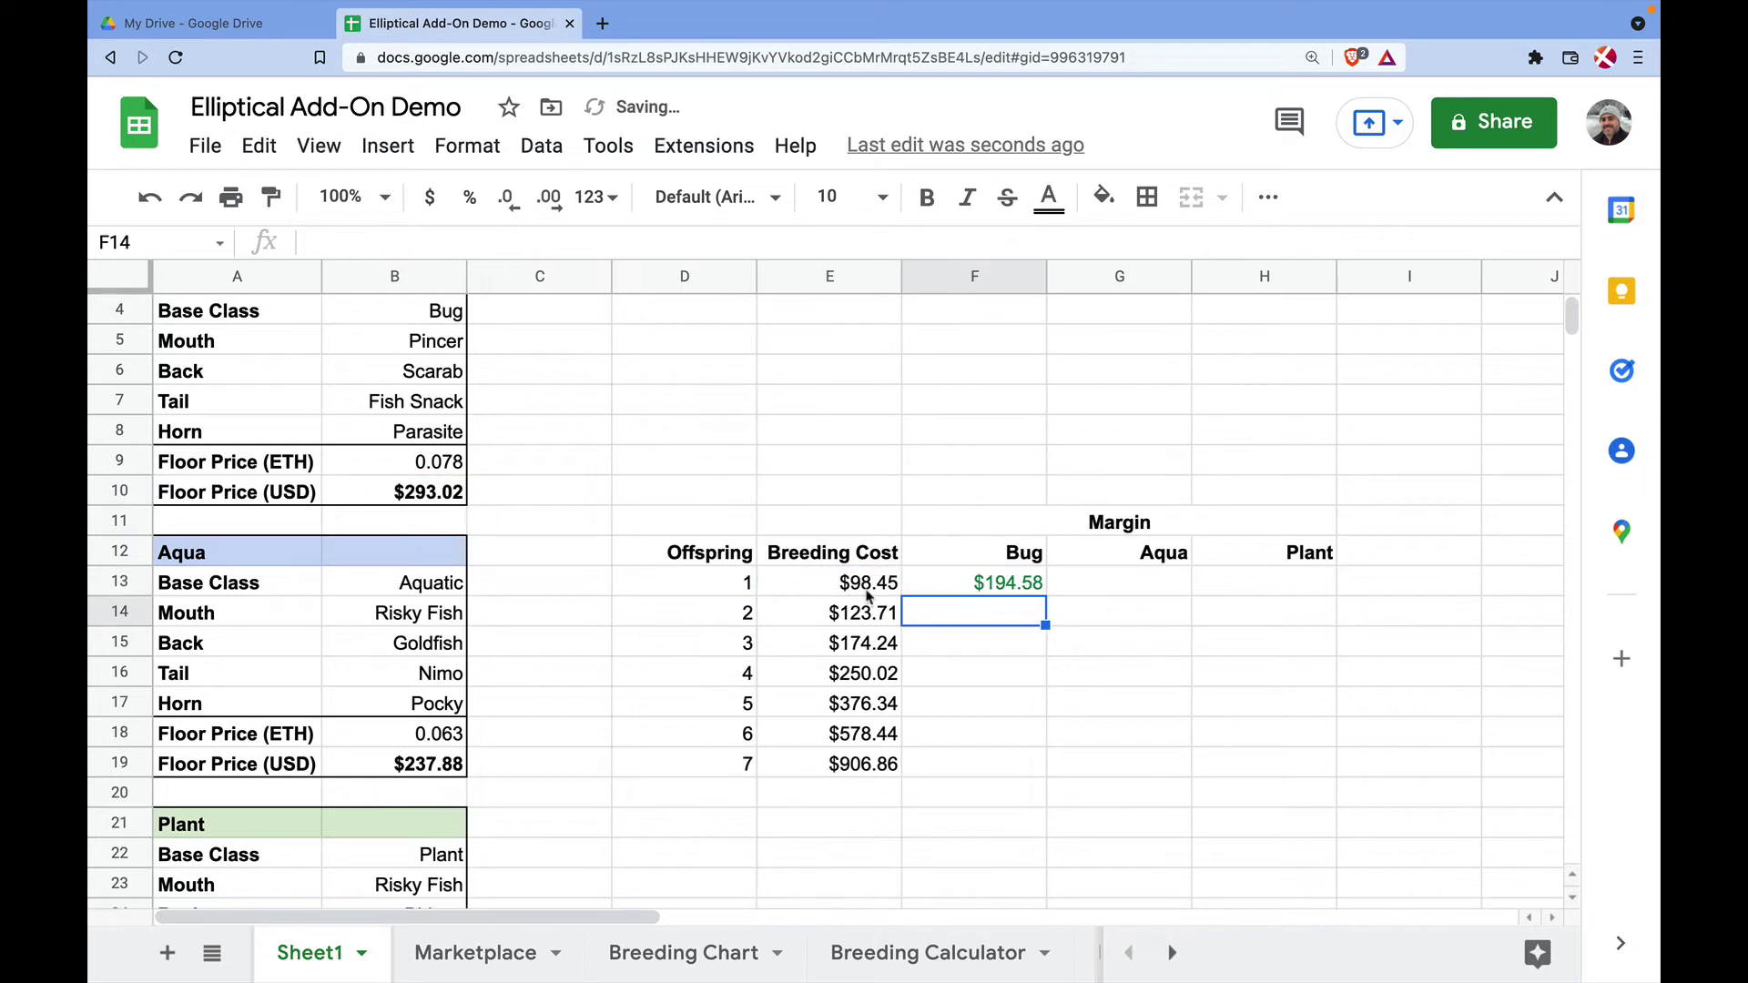
click(1015, 587)
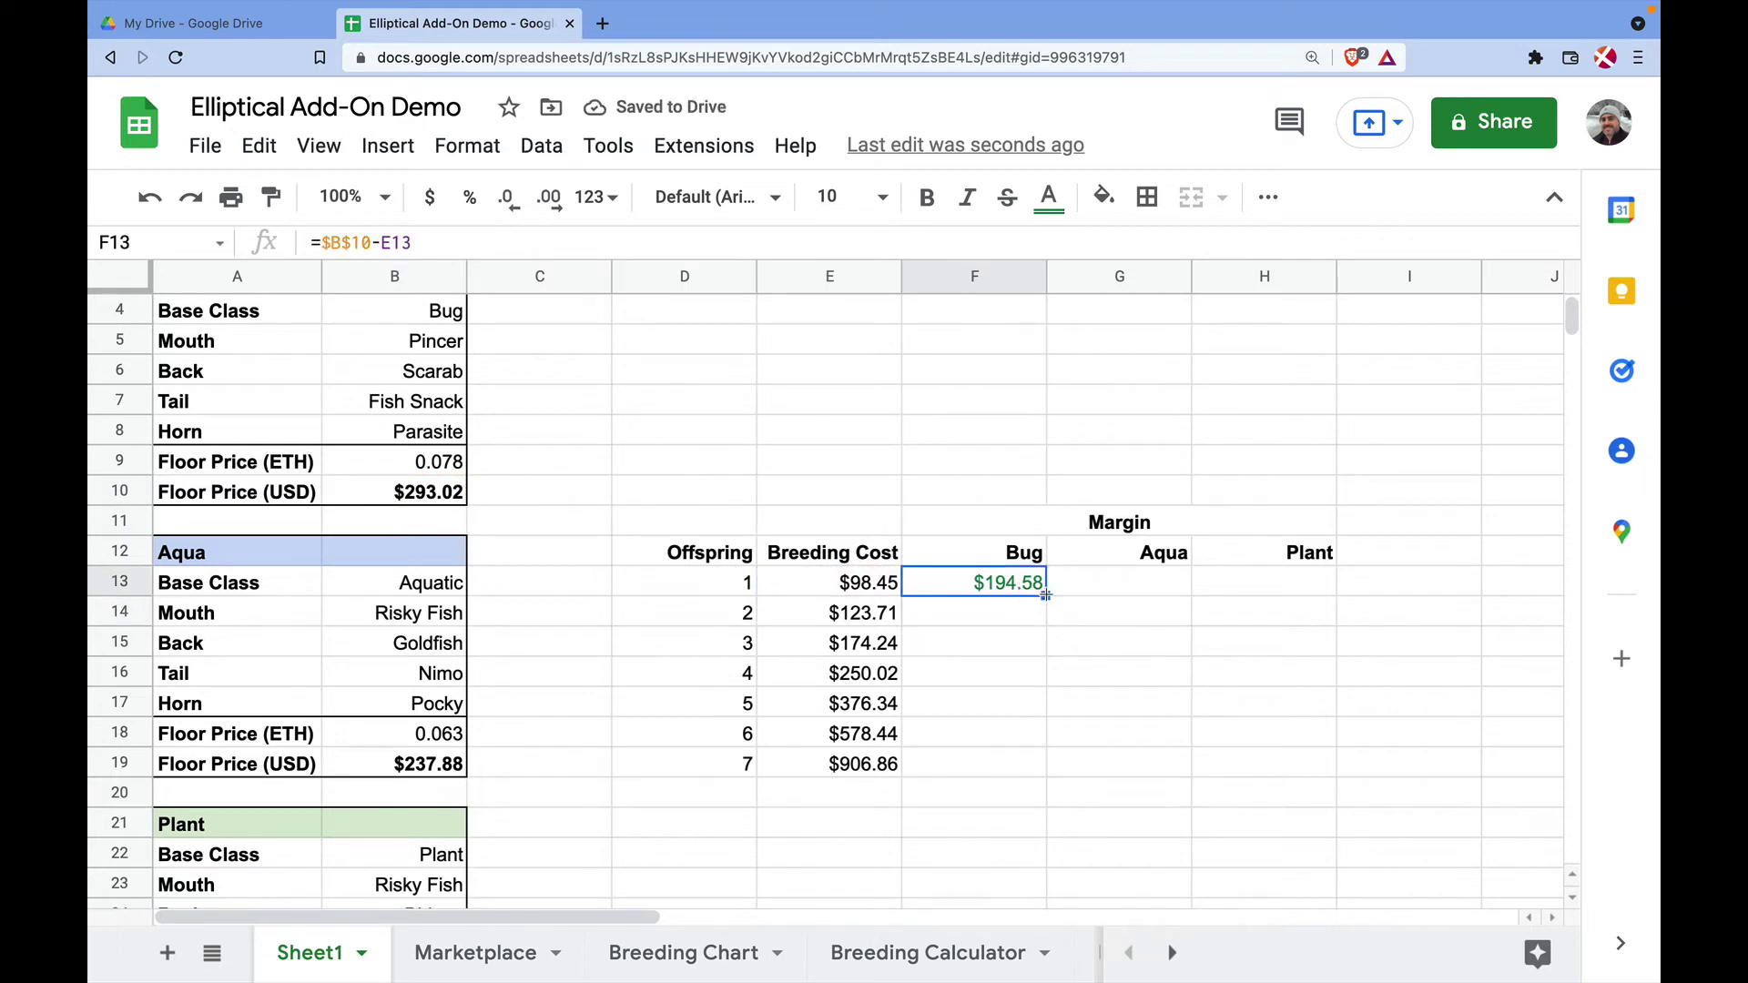
drag(1046, 595, 1029, 776)
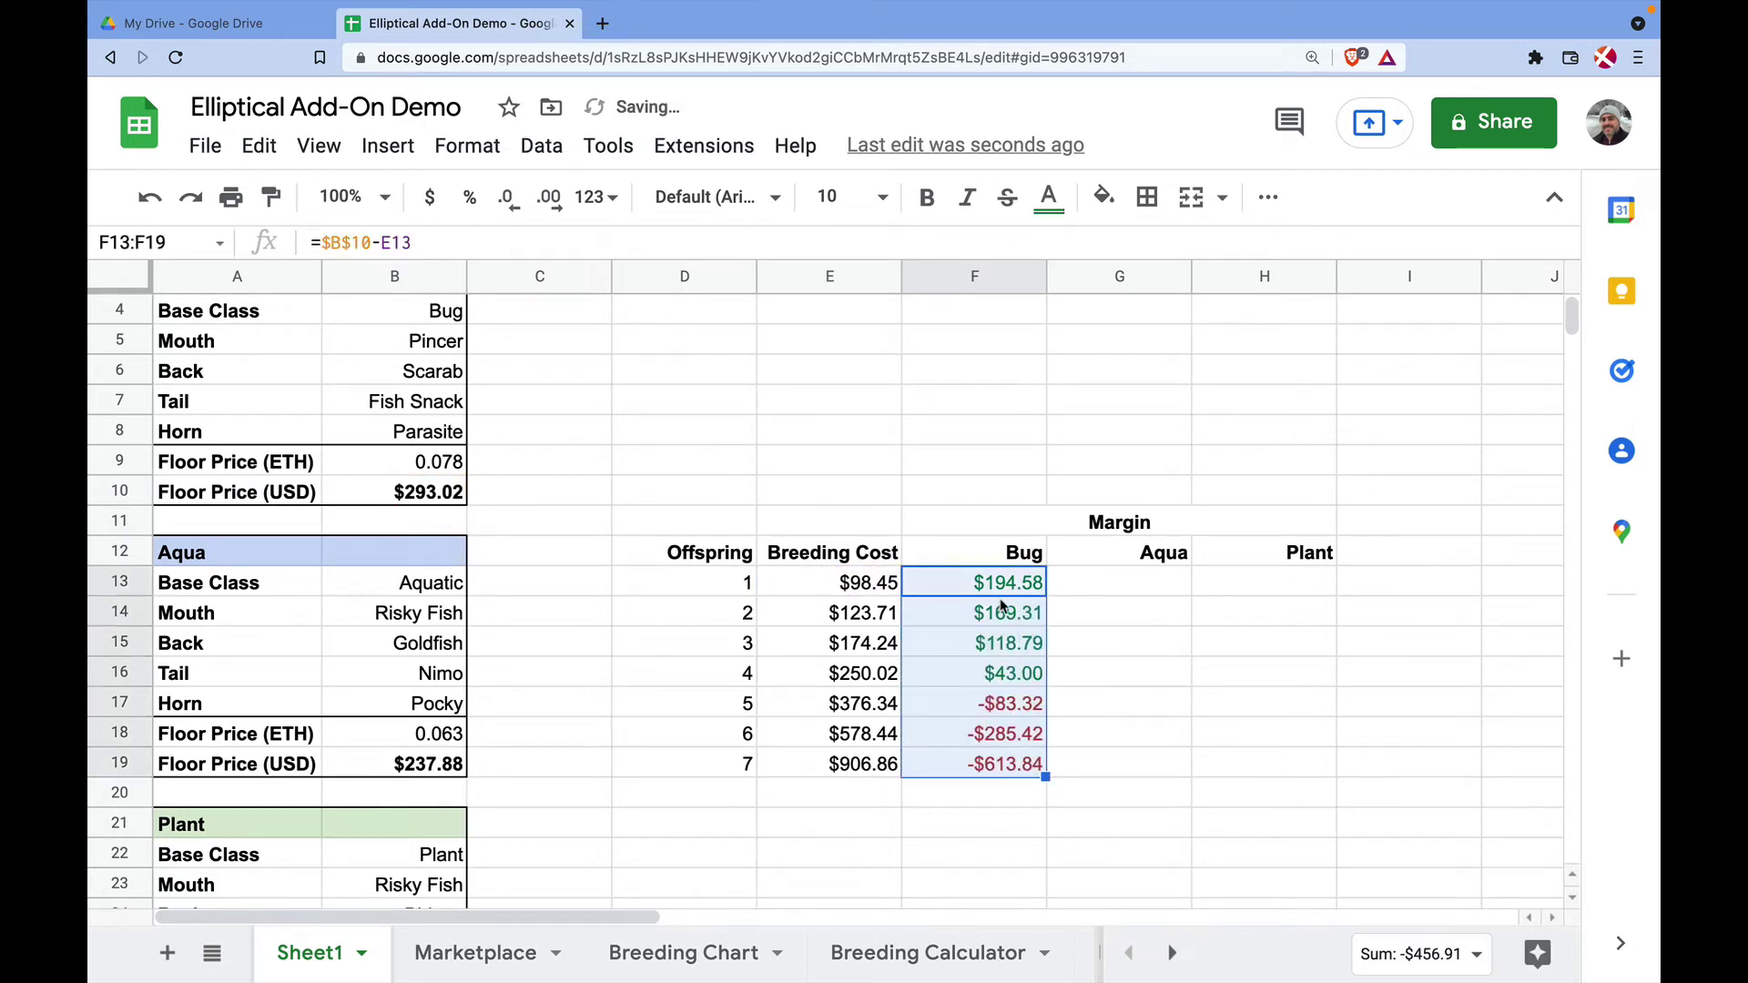
click(1011, 592)
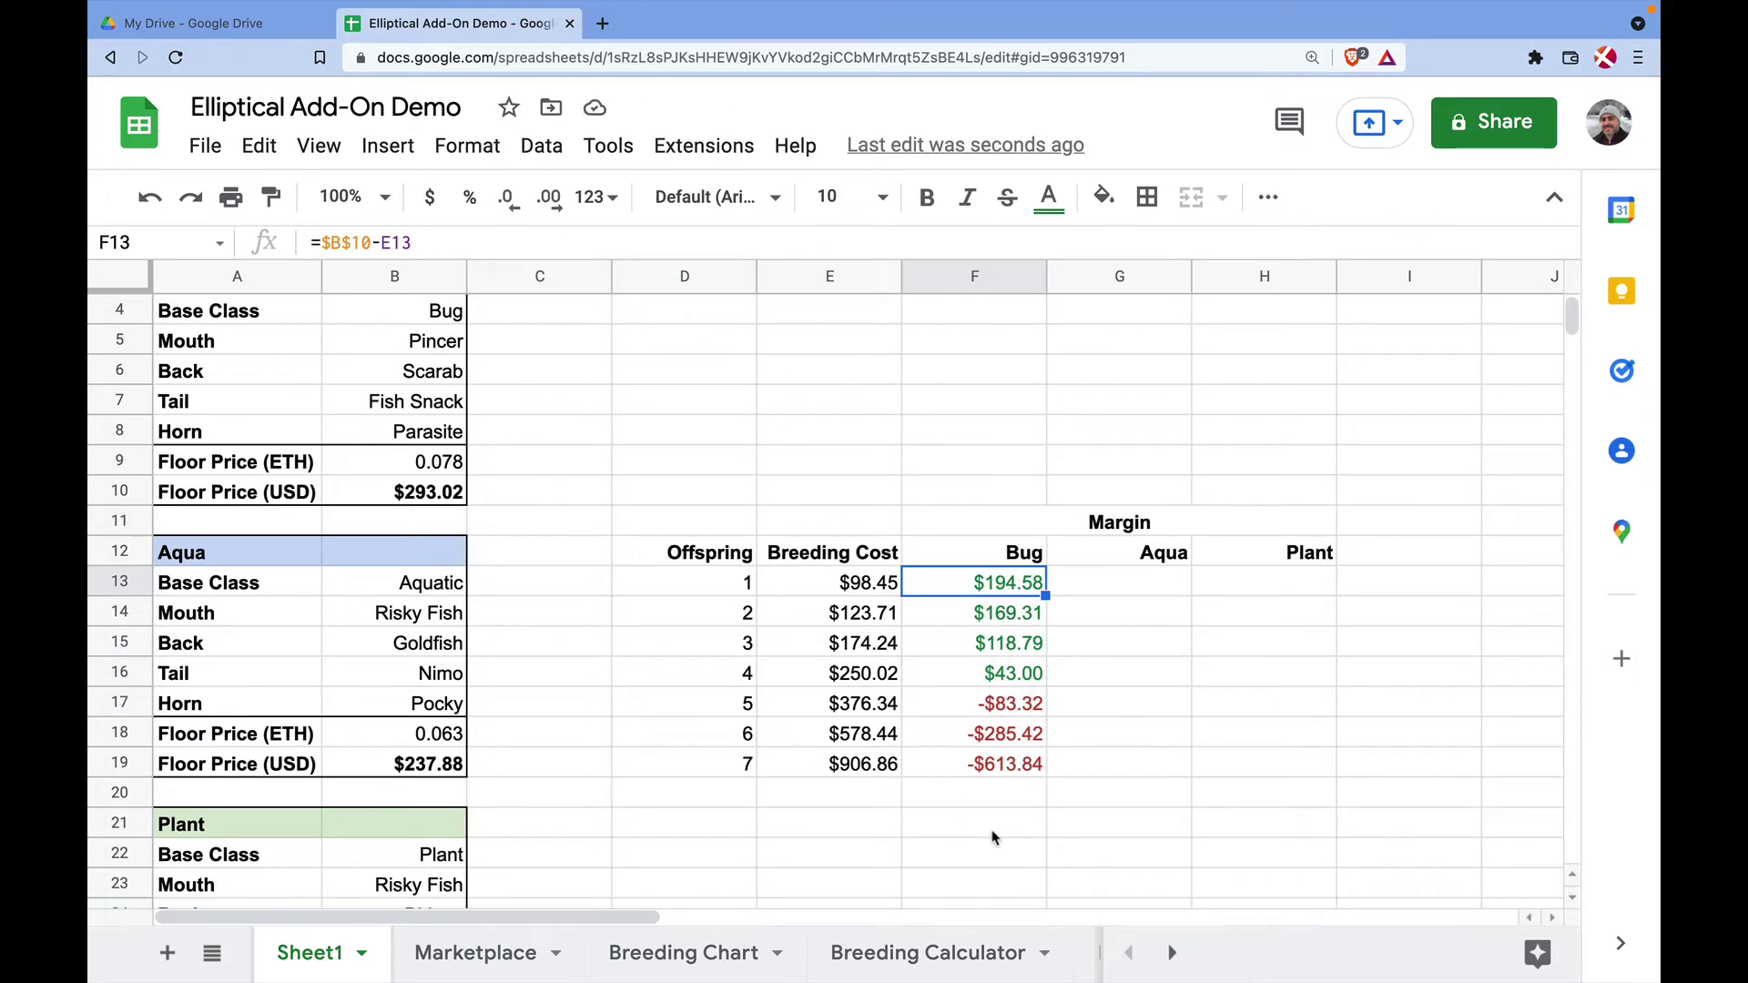
Step: Calculate the Aqua margin in G13 with =$B$19-E13 and fill the formula down to G19
click(1112, 590)
text(=)
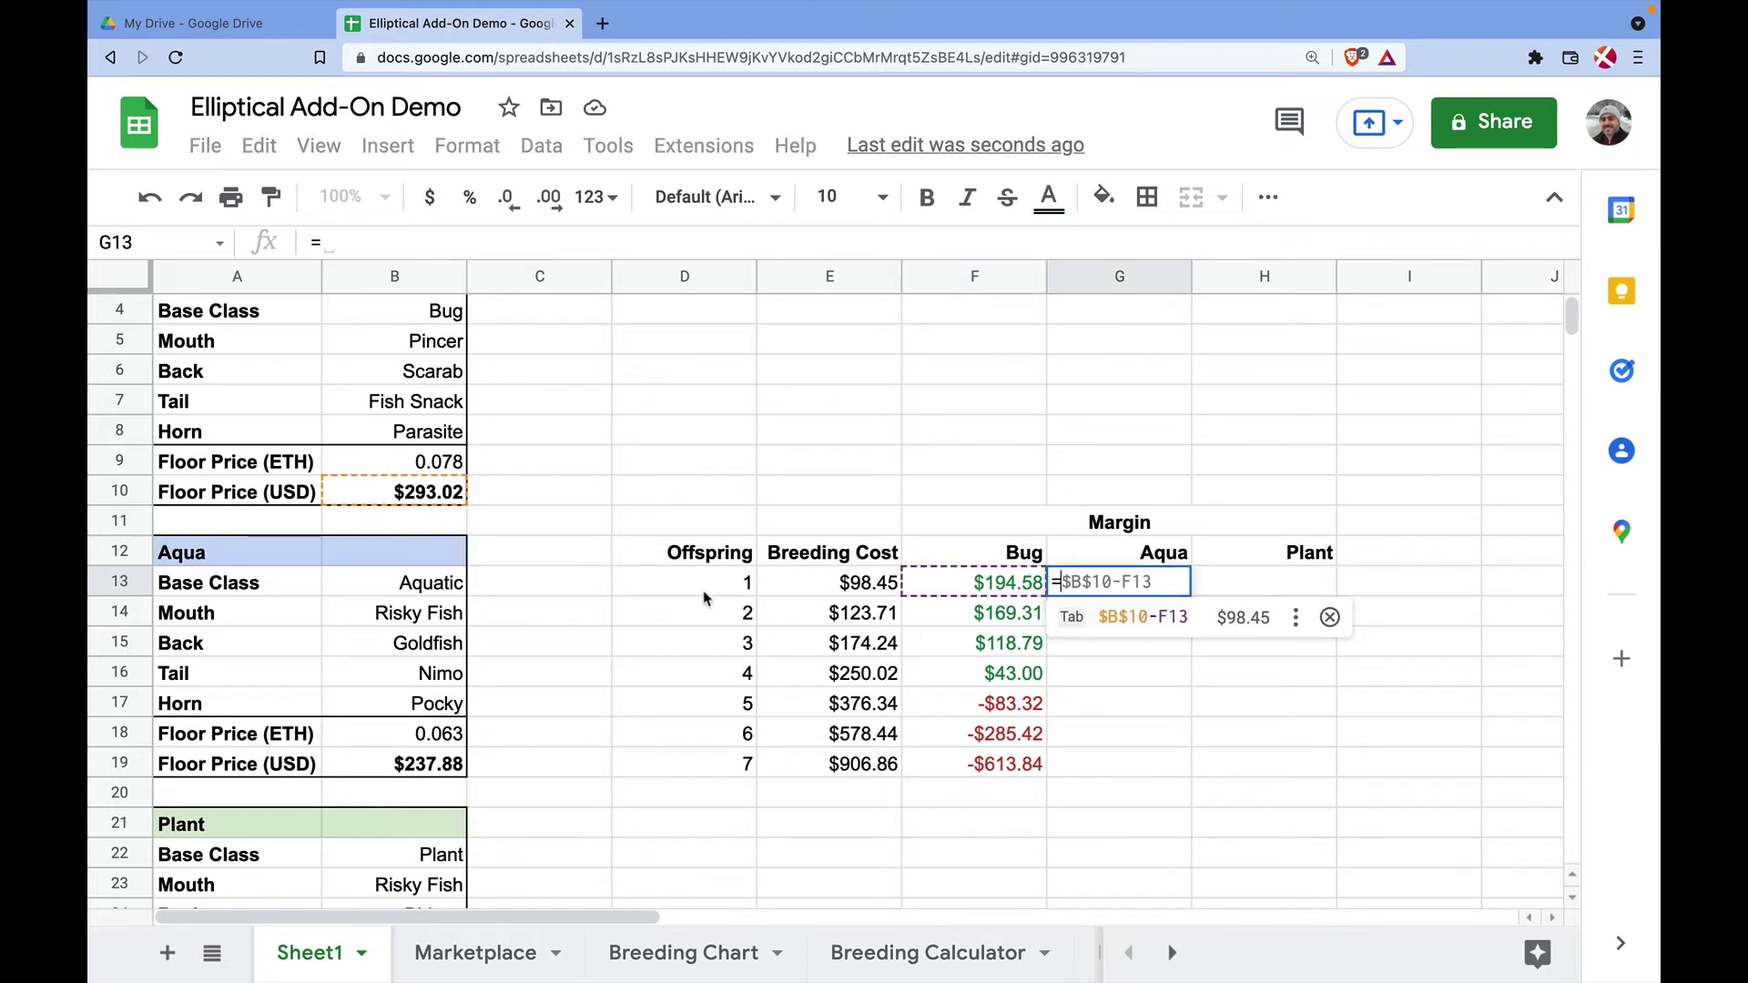
click(424, 762)
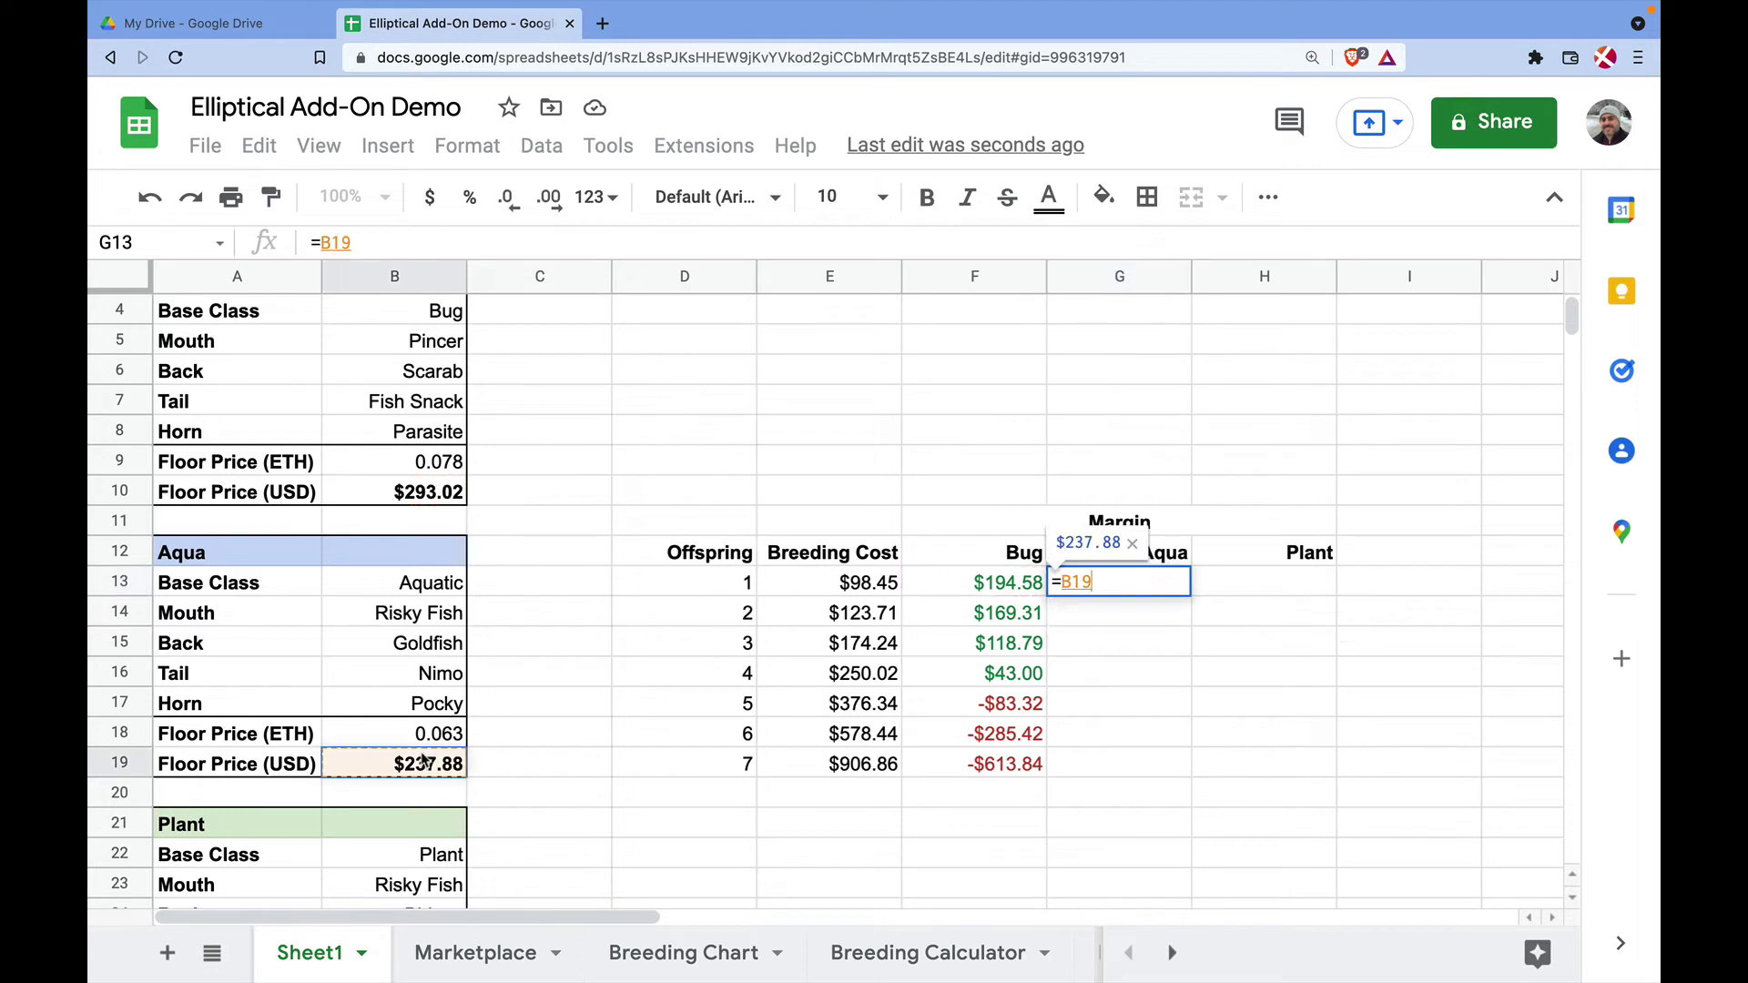
key(F4)
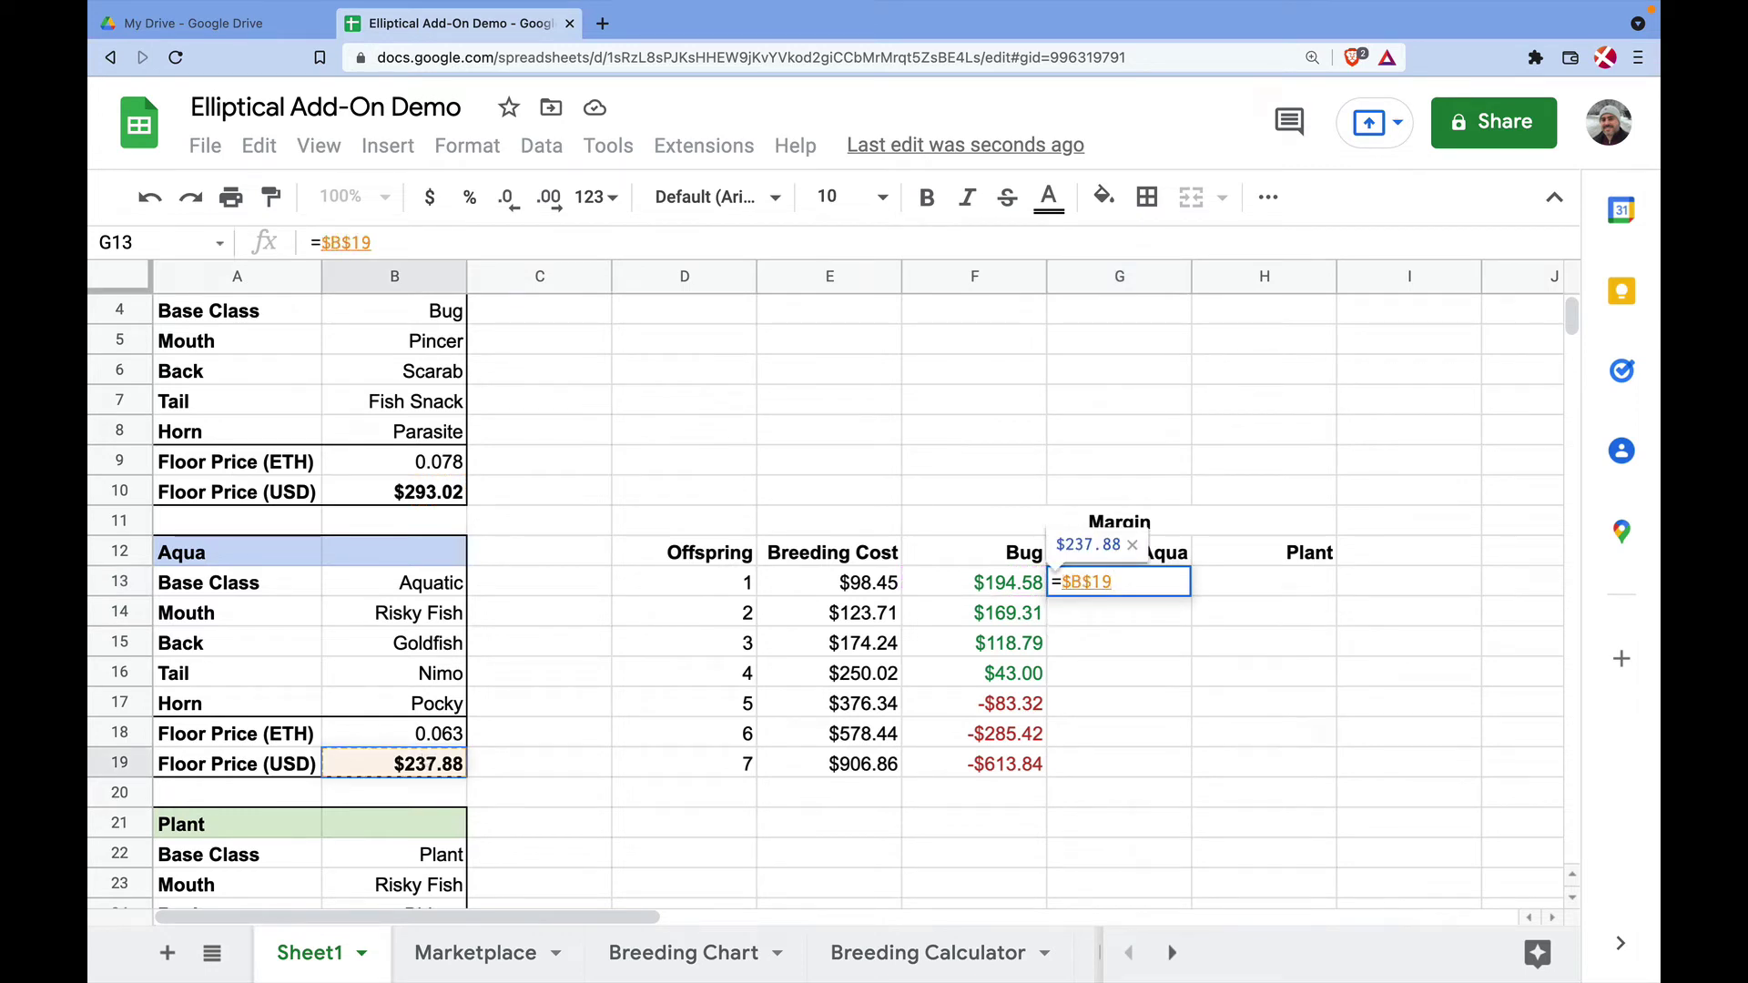
text(-)
click(831, 582)
key(Return)
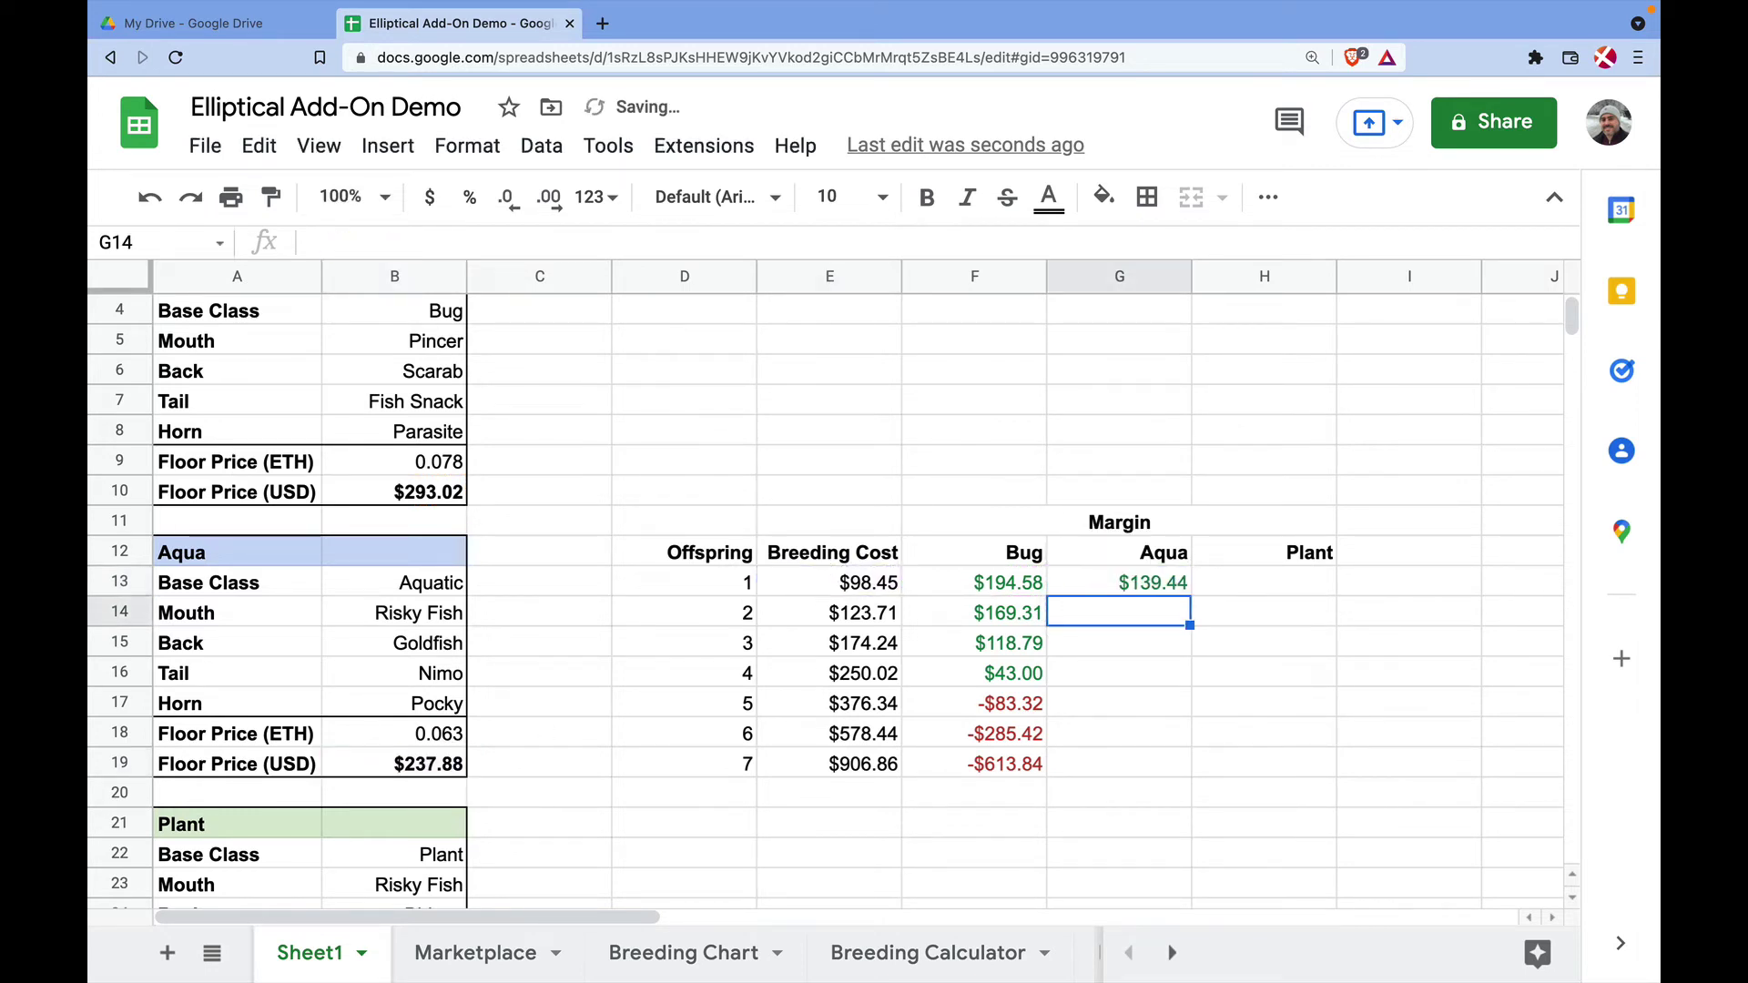
click(1173, 587)
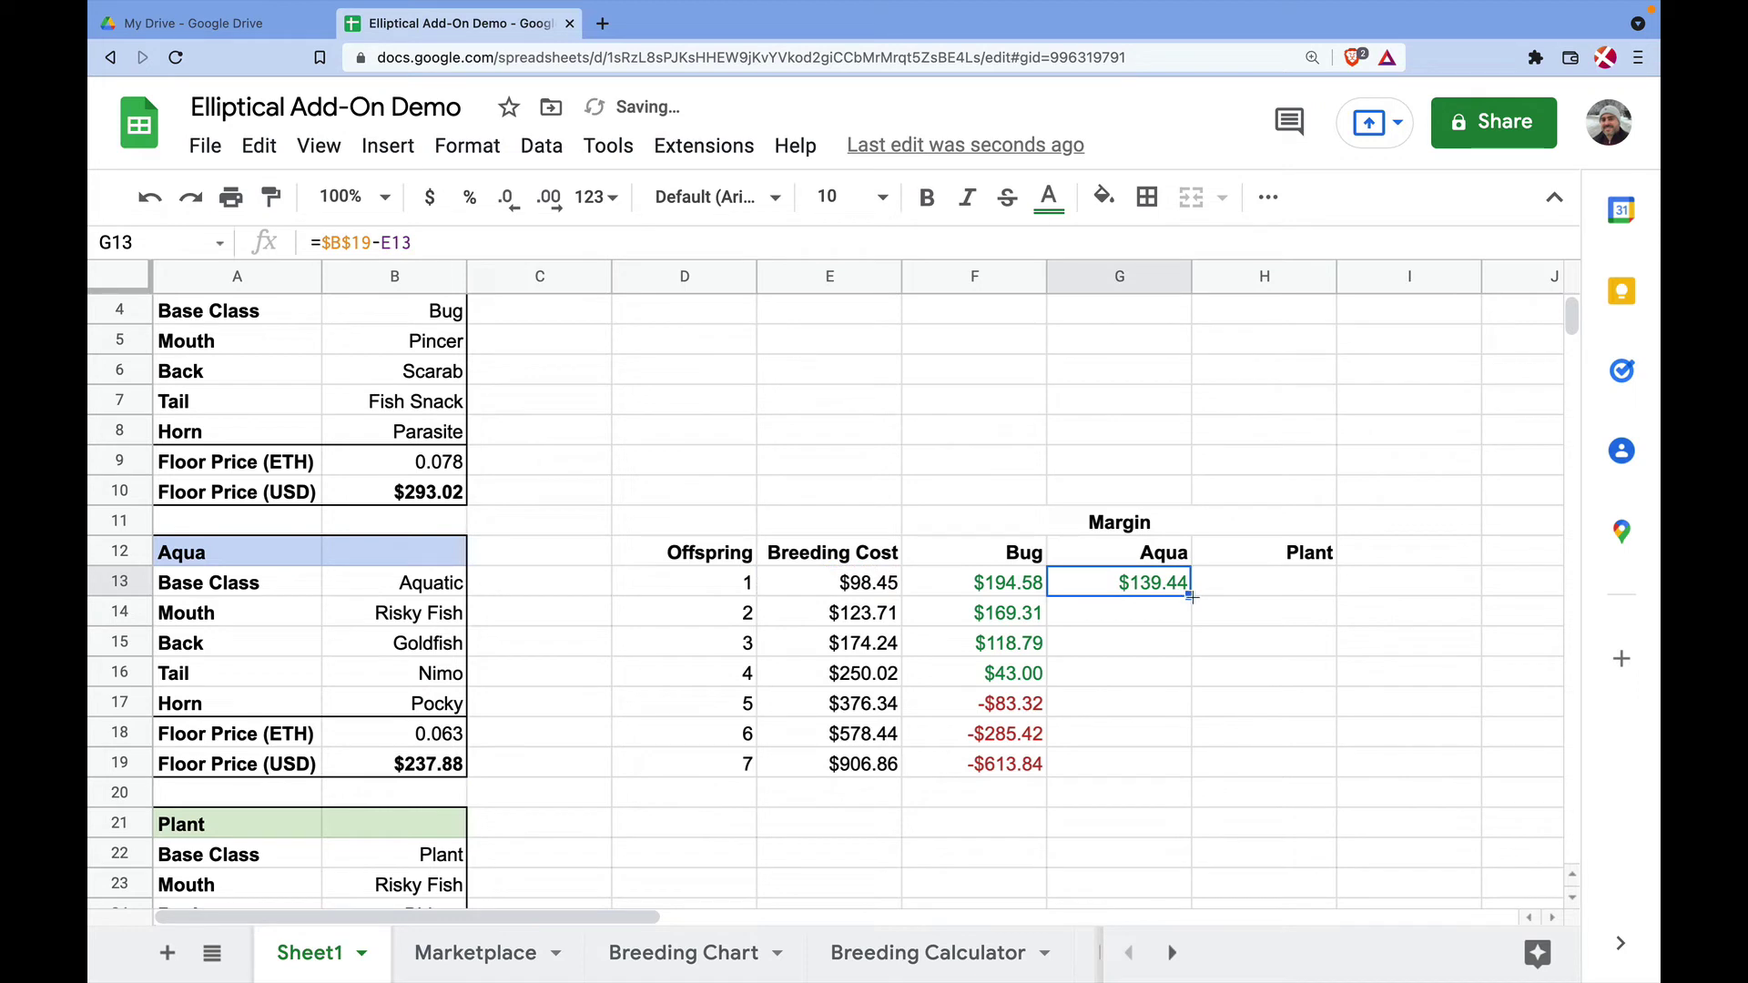
drag(1190, 597, 1174, 770)
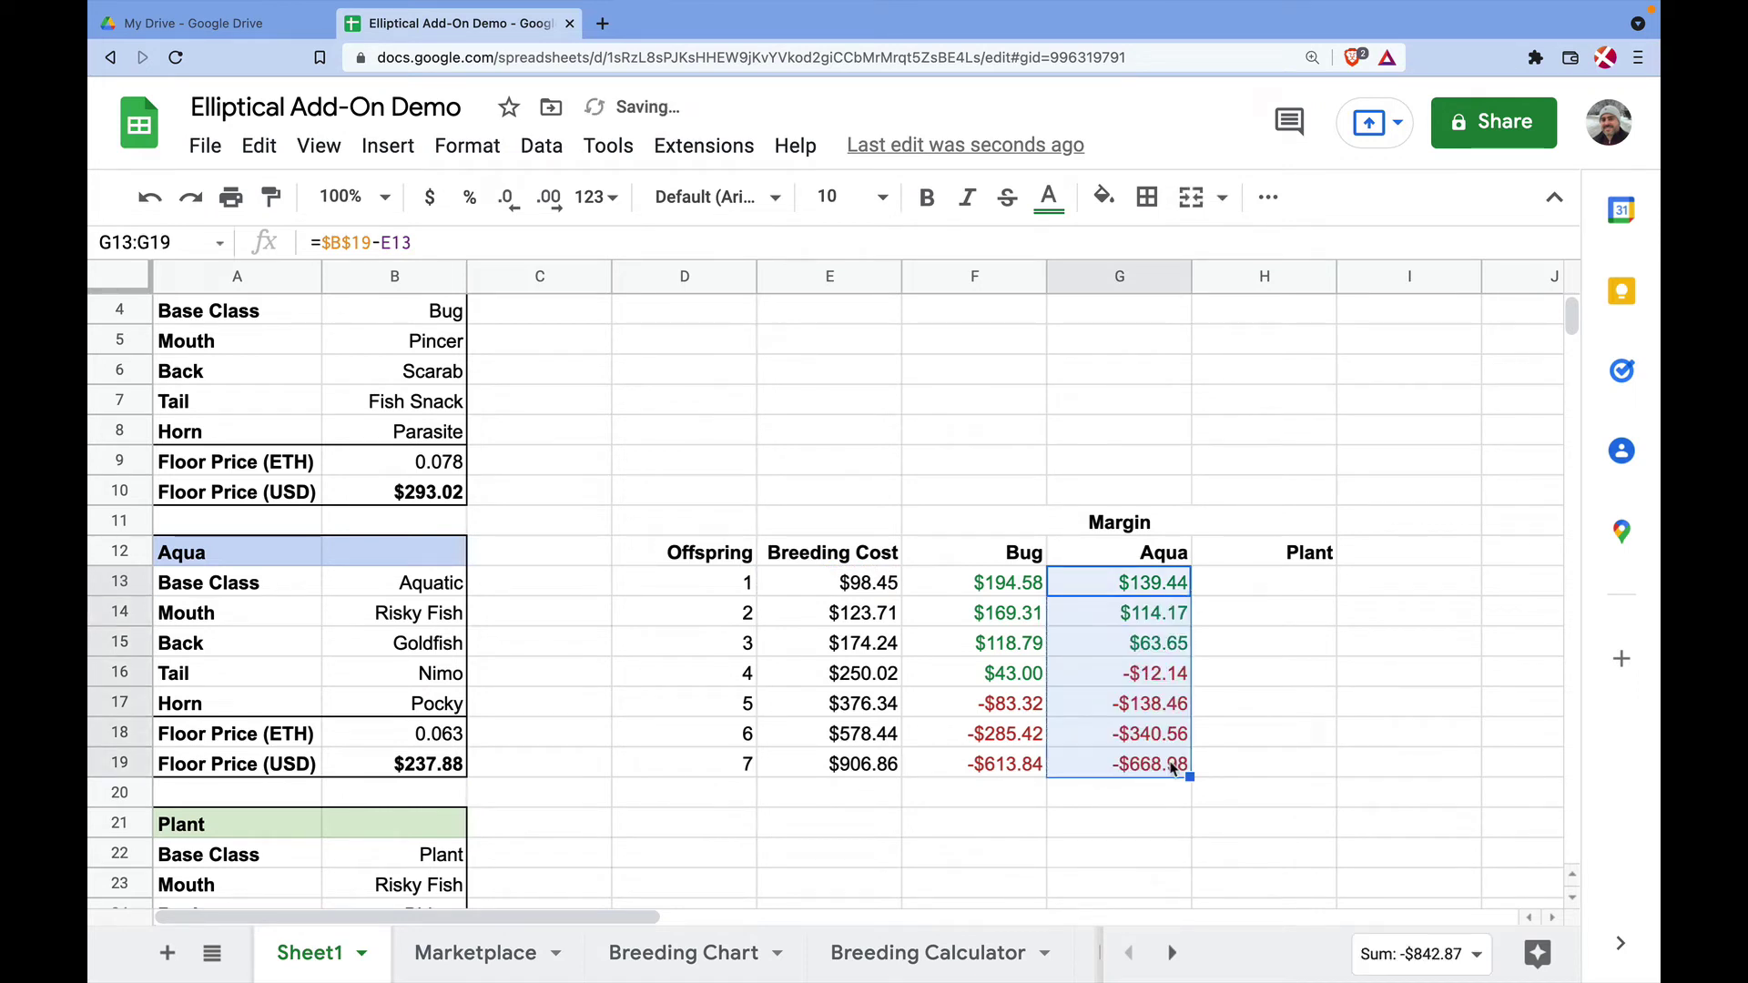
Step: Calculate the Plant margin in H13 with =$B$28-E13 and fill the formula down to H19
click(1289, 581)
text(=)
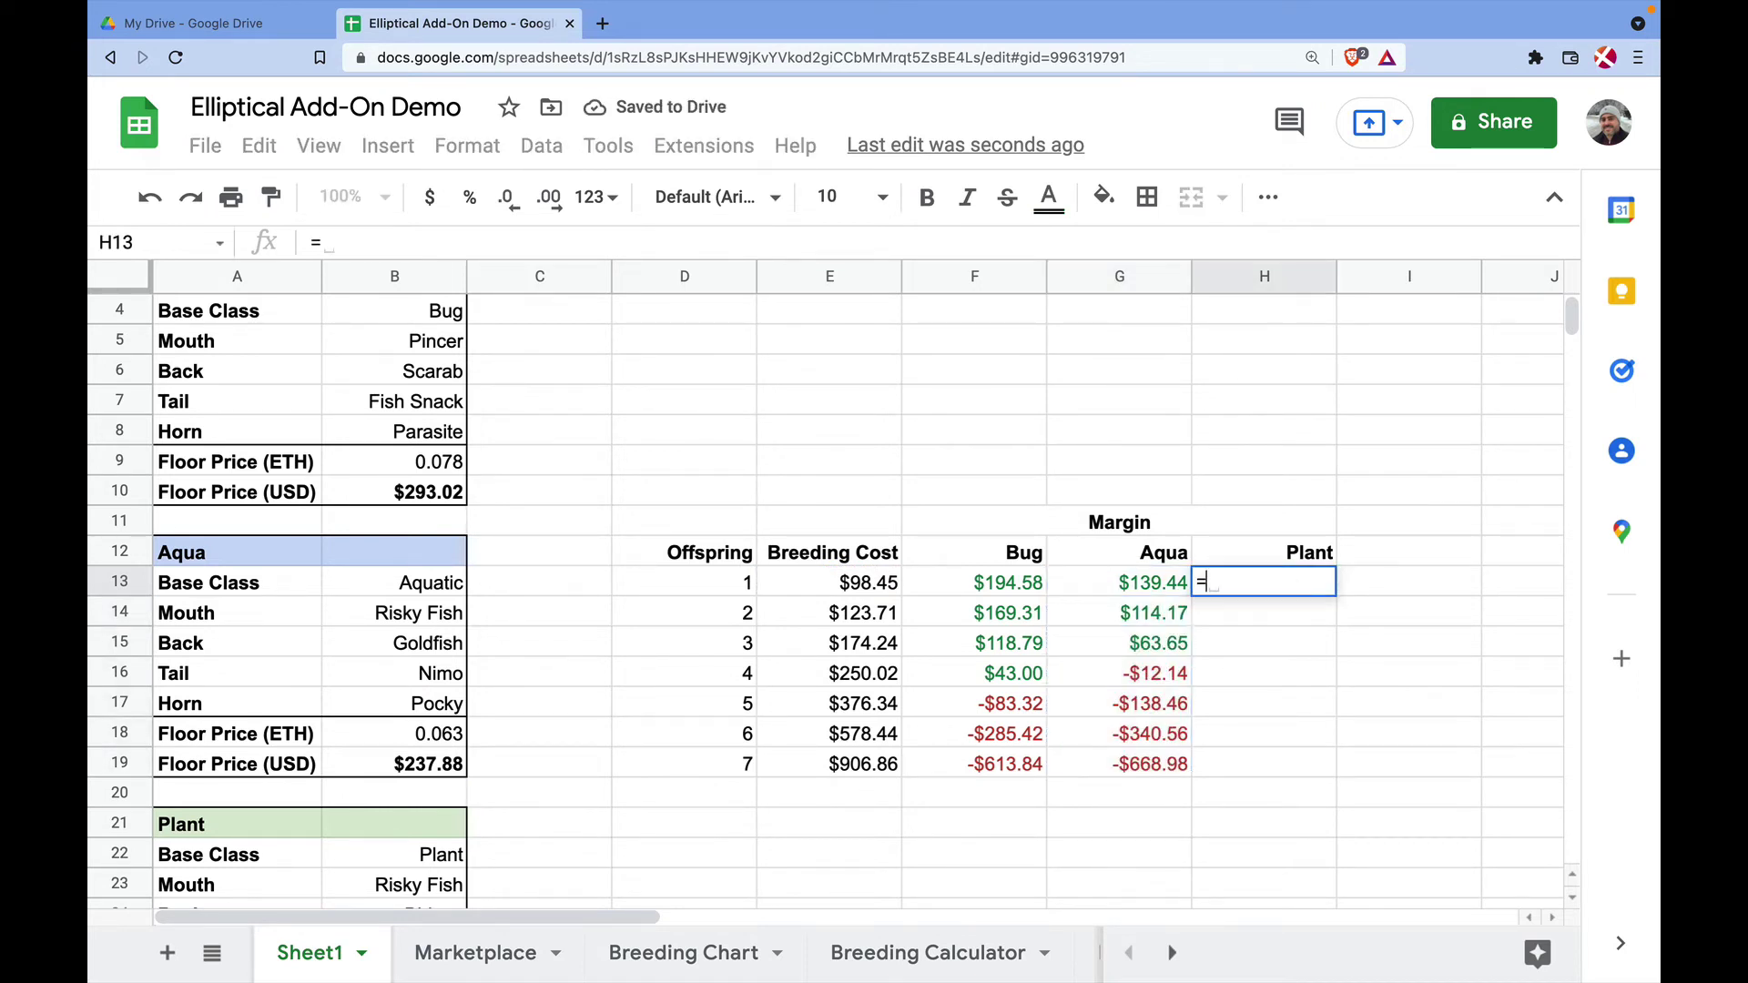
scroll(353, 670, down, 3)
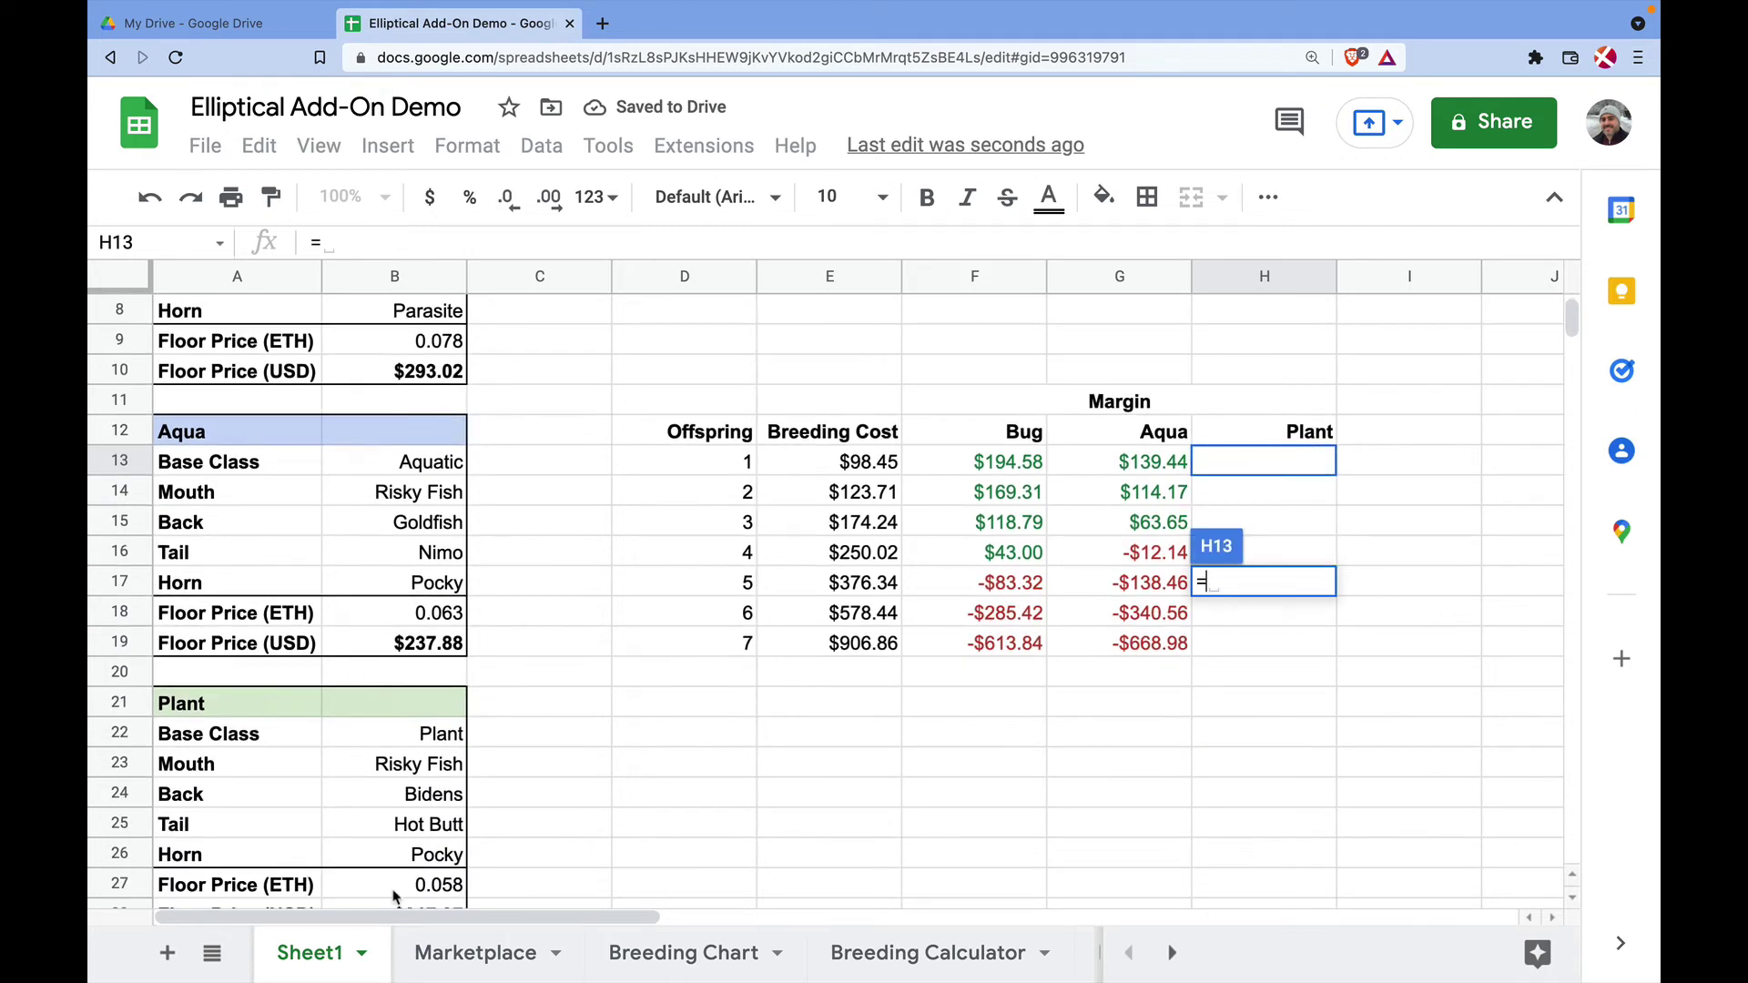
click(419, 888)
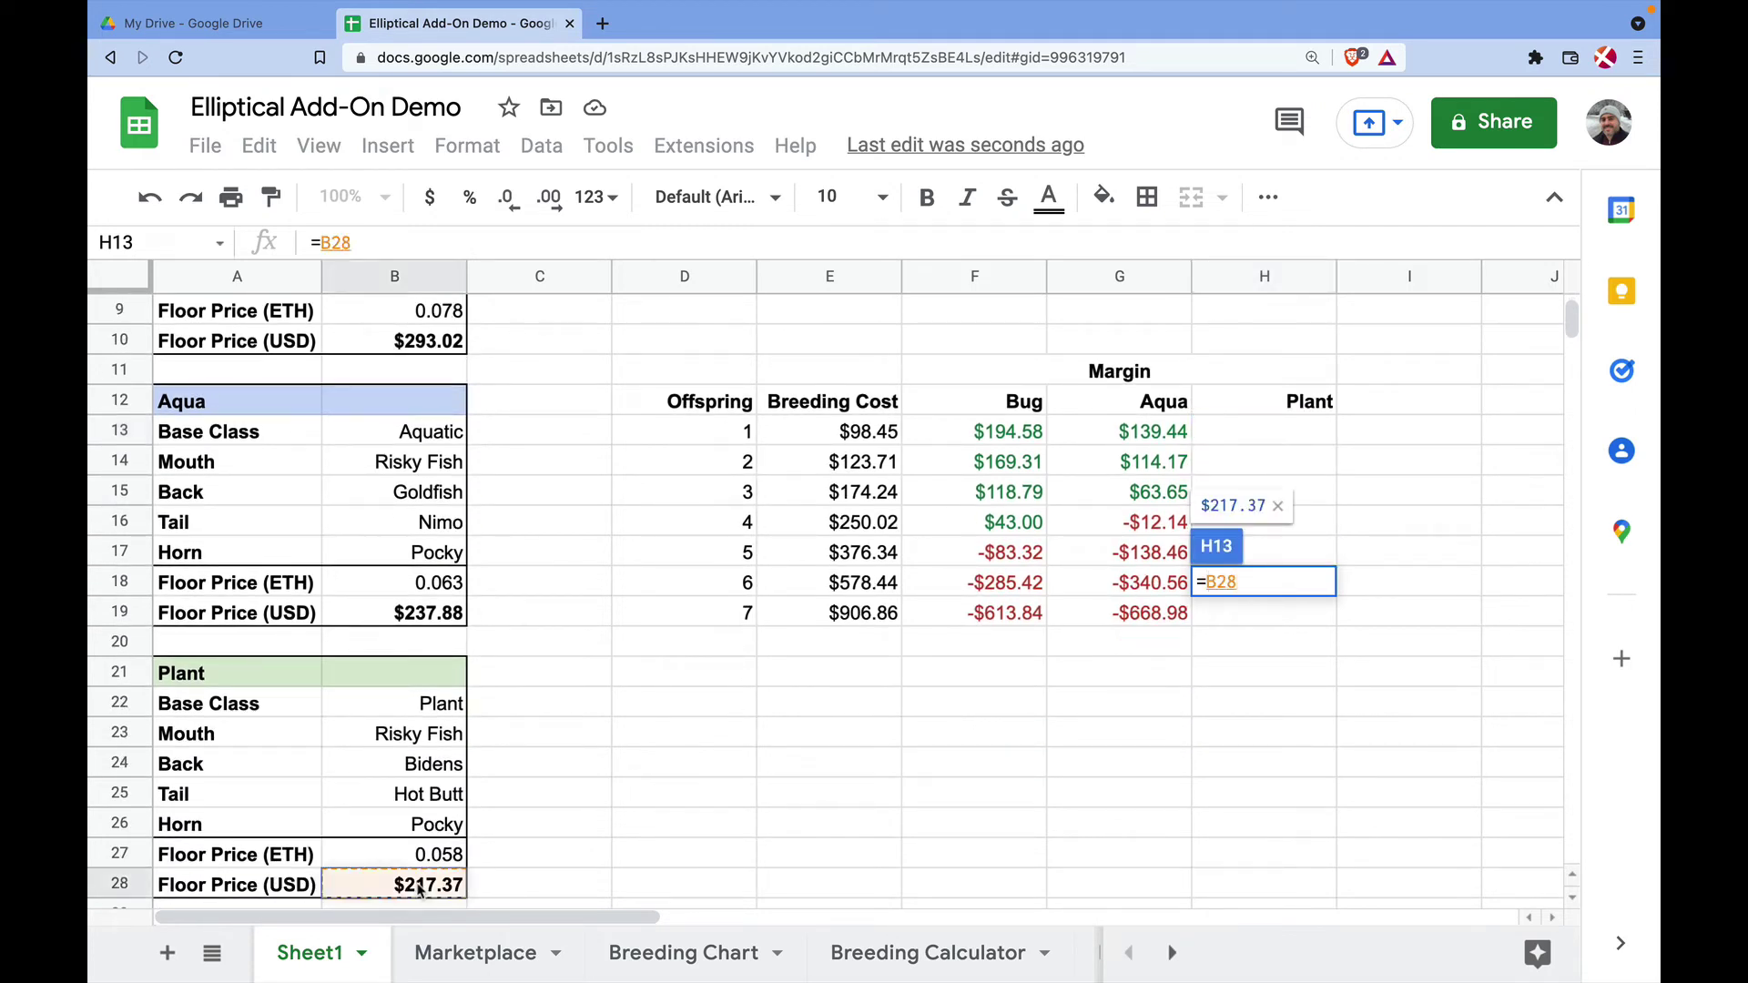
key(F4)
text(-)
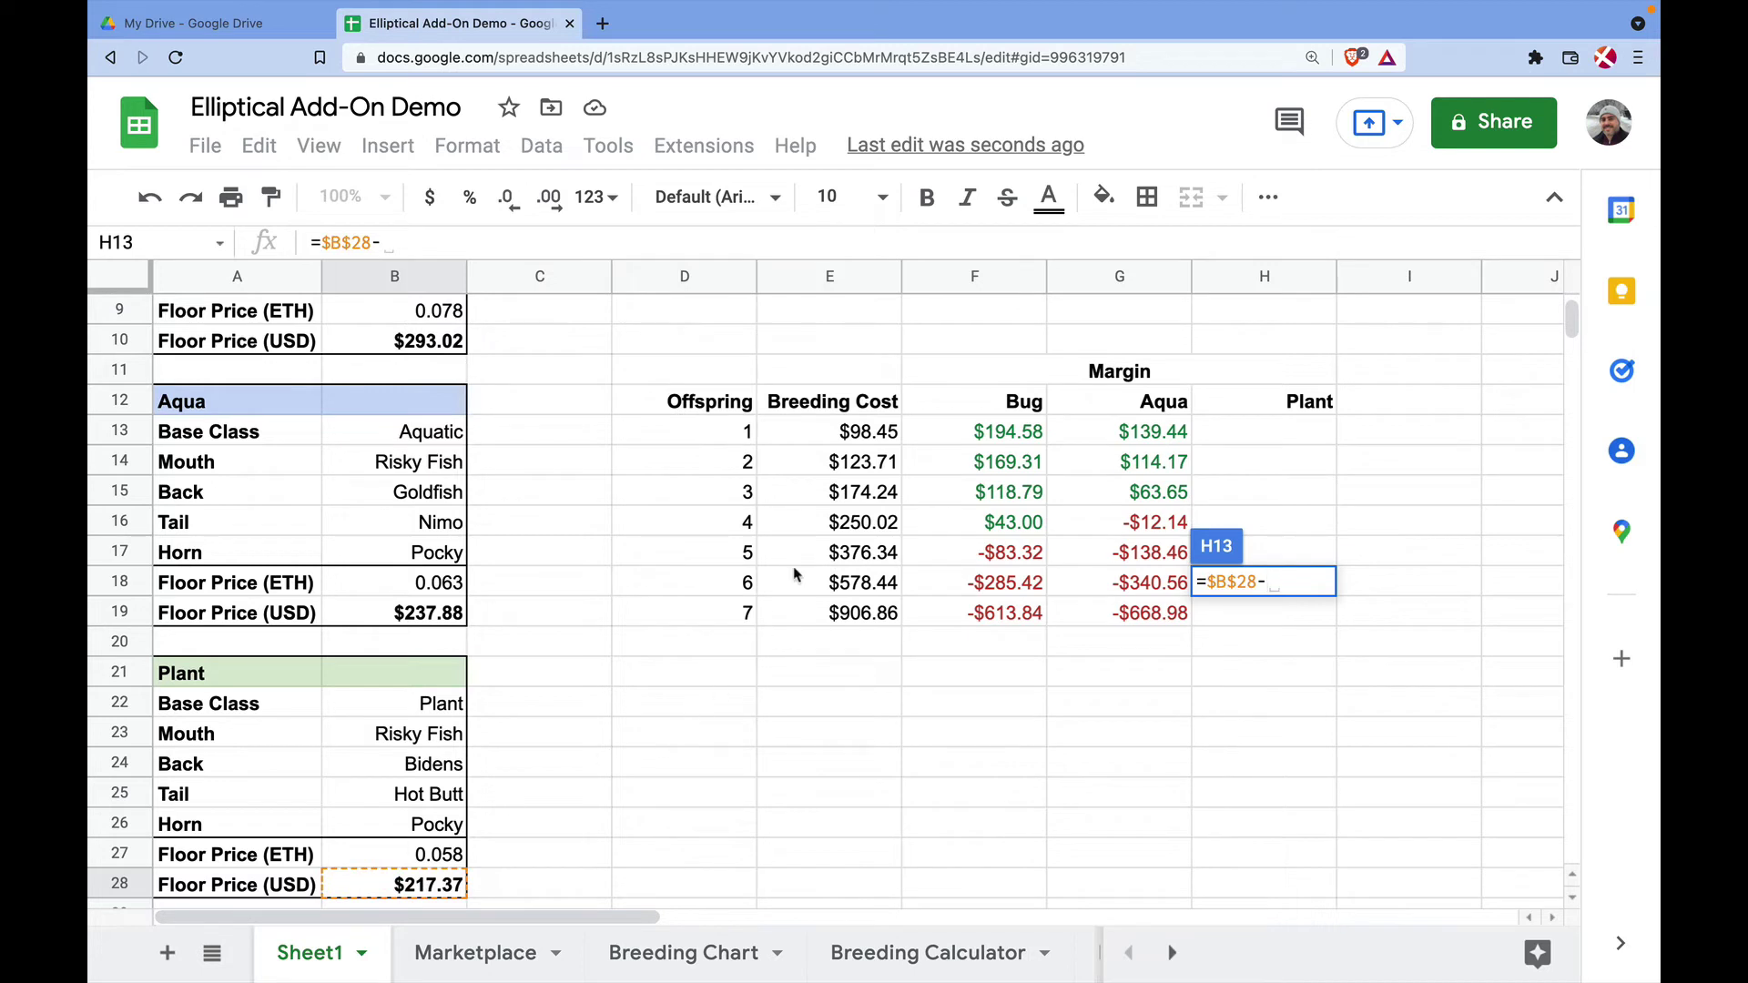
click(827, 442)
key(Return)
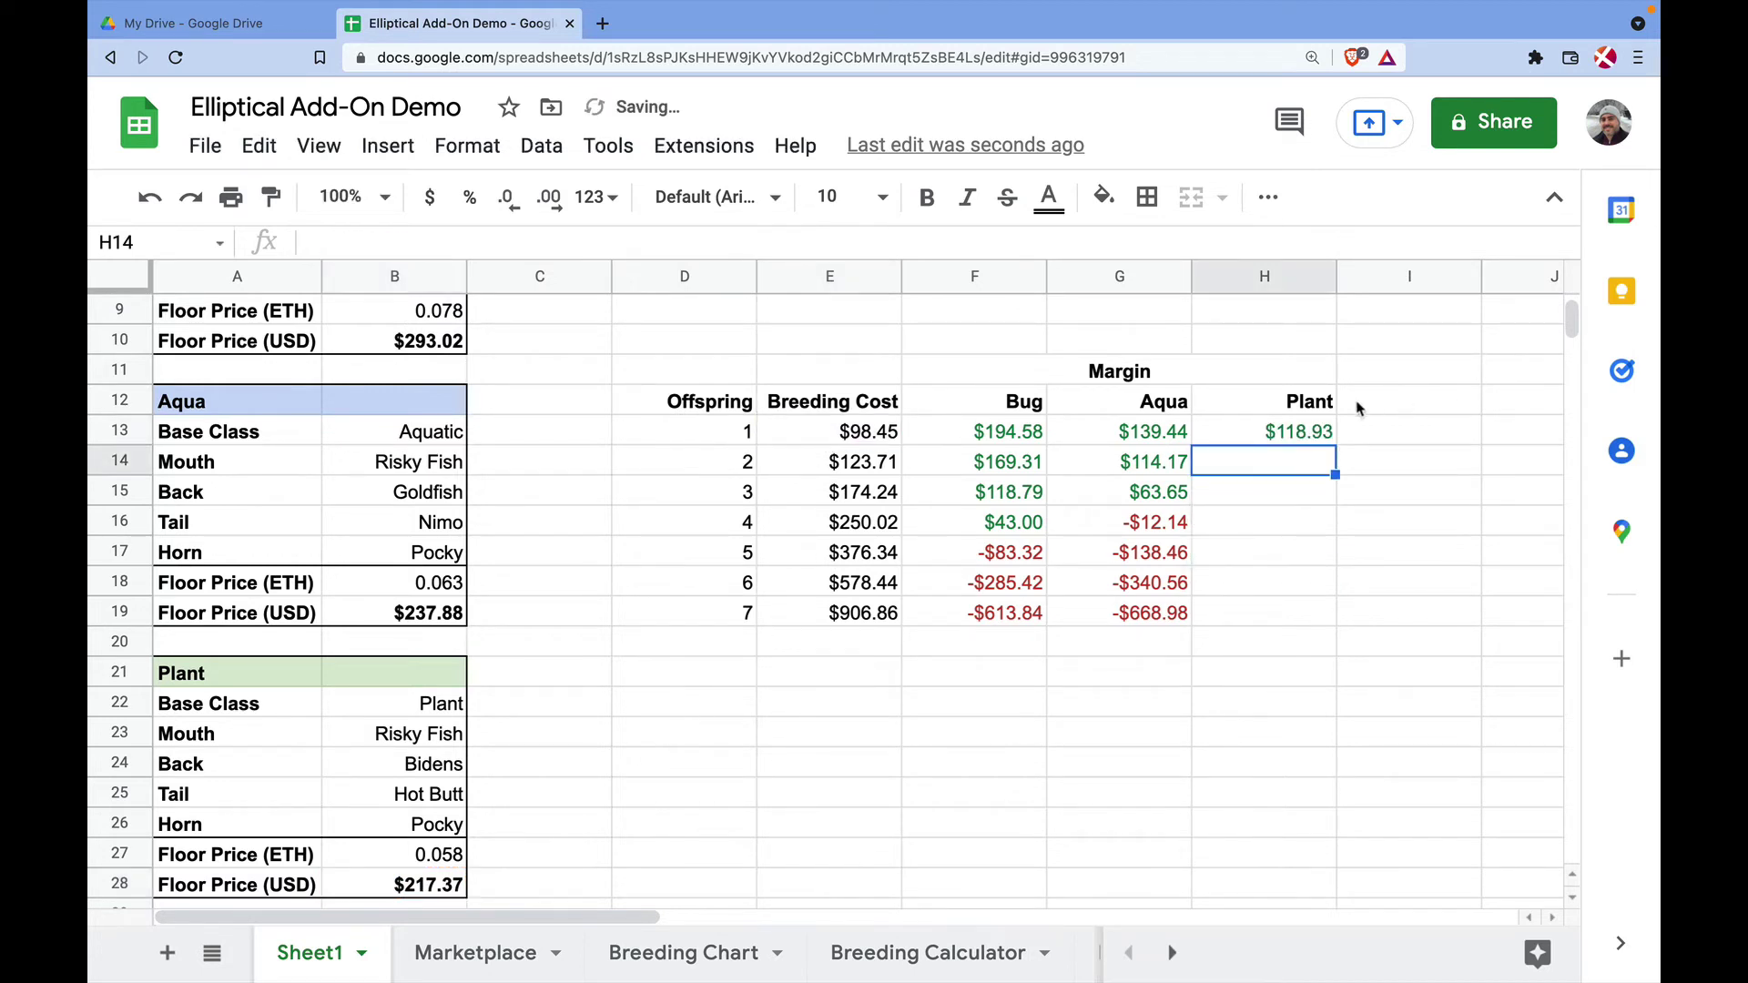
click(1311, 433)
drag(1335, 444, 1351, 593)
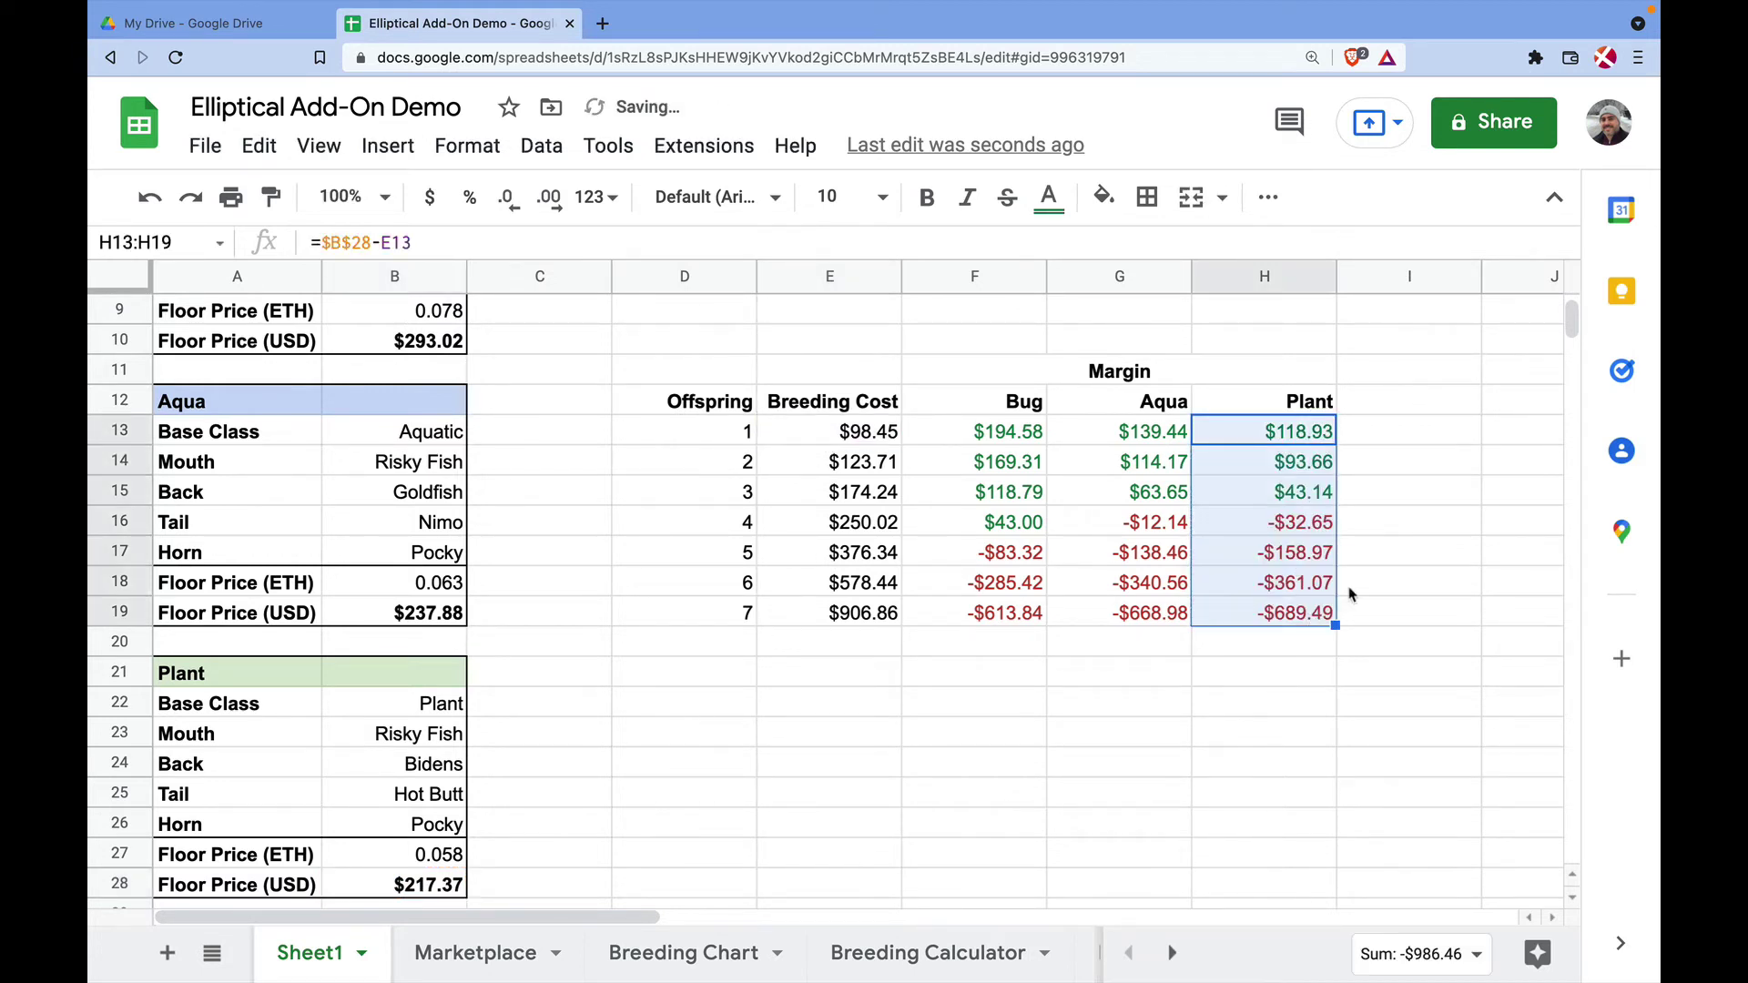
click(1404, 562)
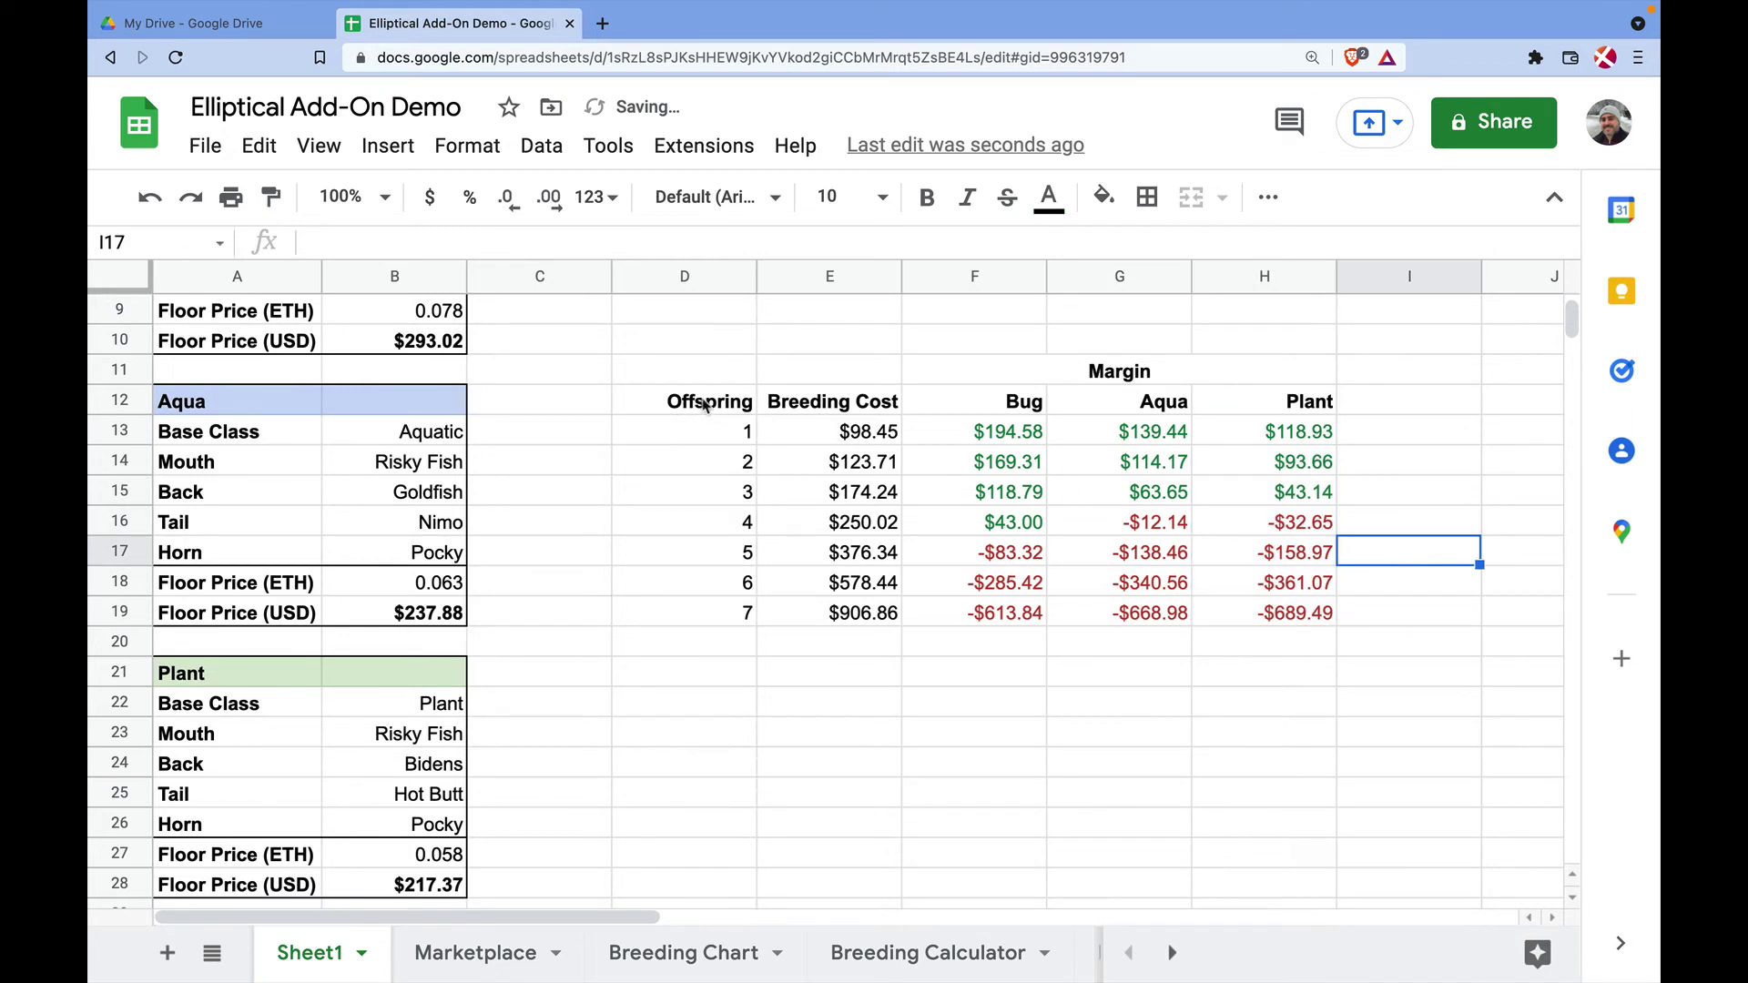
Step: Examine the Bug margins for each offspring count to find where breeding stops being profitable
mouse_move(704, 405)
mouse_down()
mouse_move(911, 414)
mouse_move(699, 430)
mouse_up()
click(564, 464)
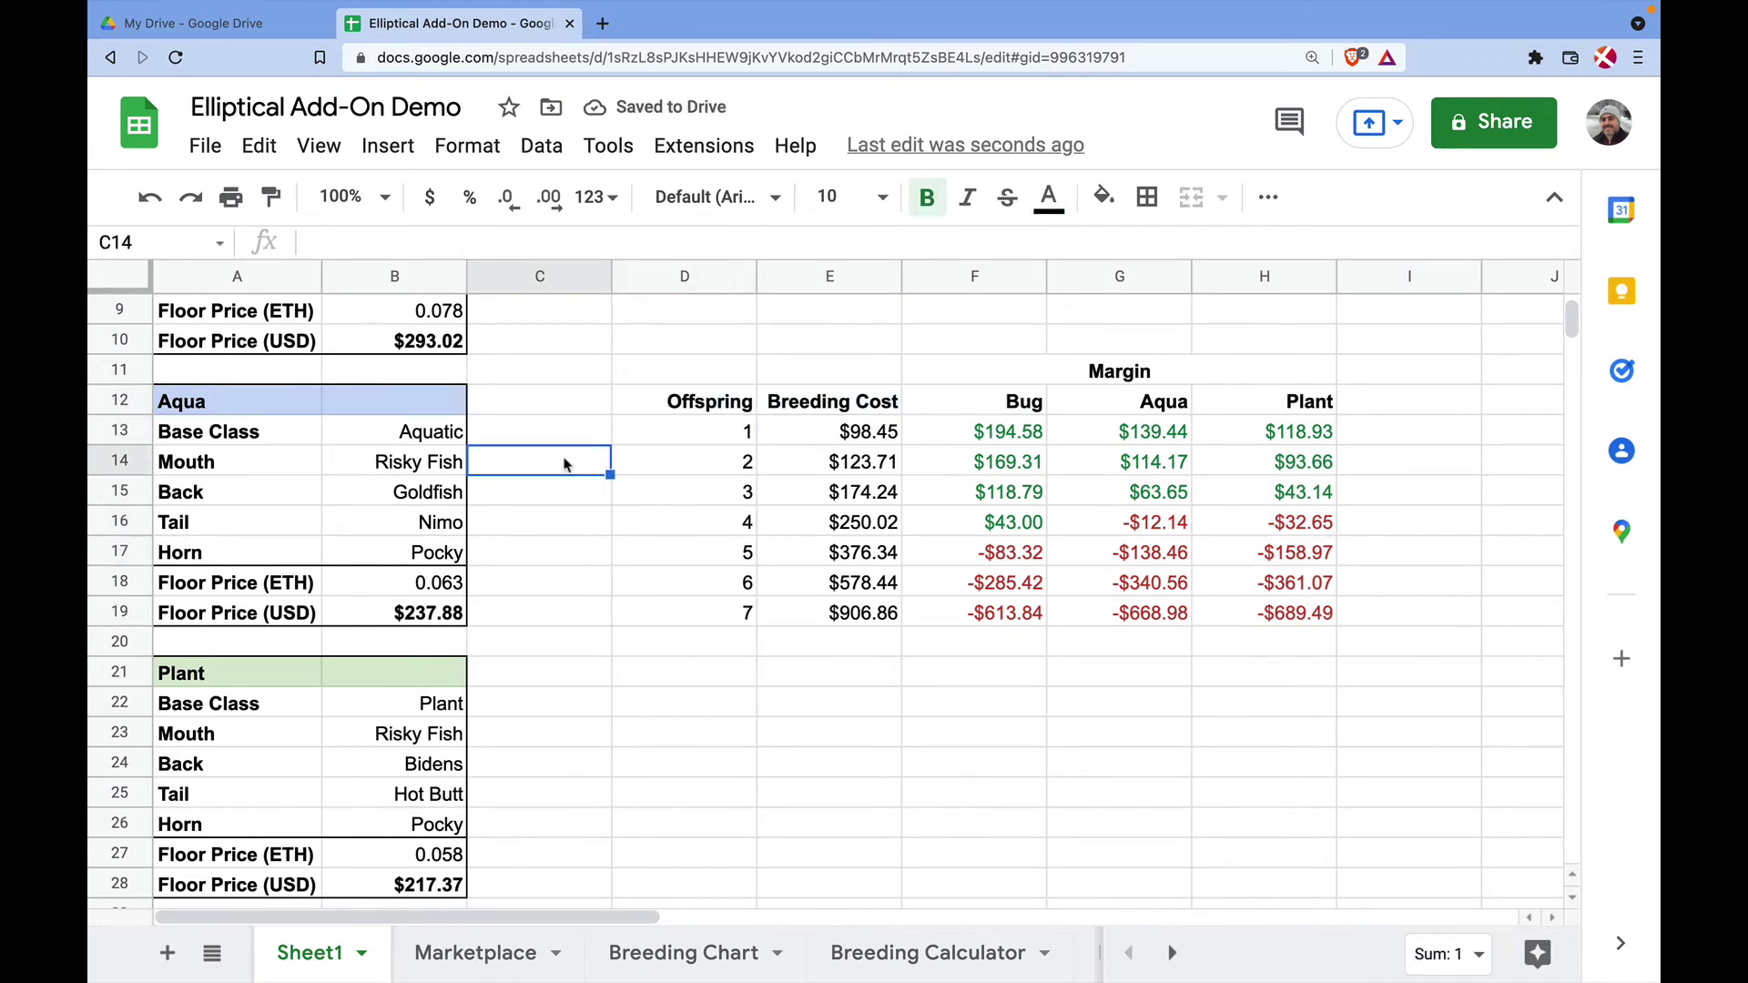
scroll(685, 675, up, 1)
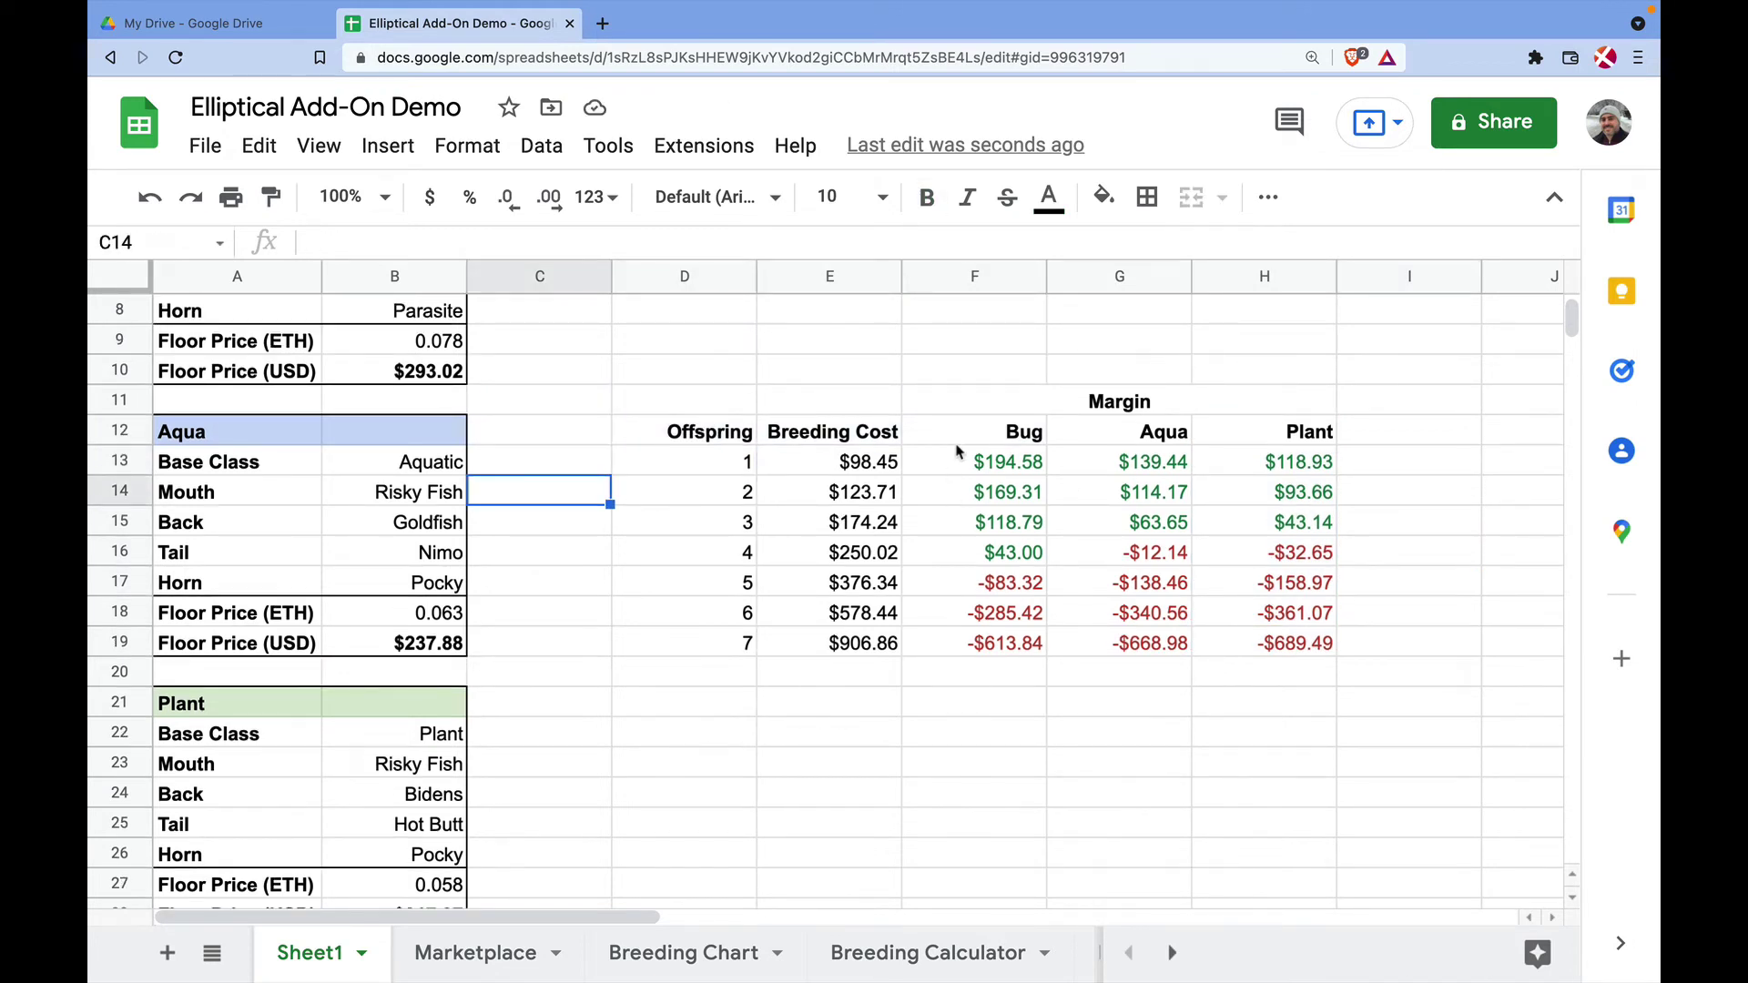
click(989, 435)
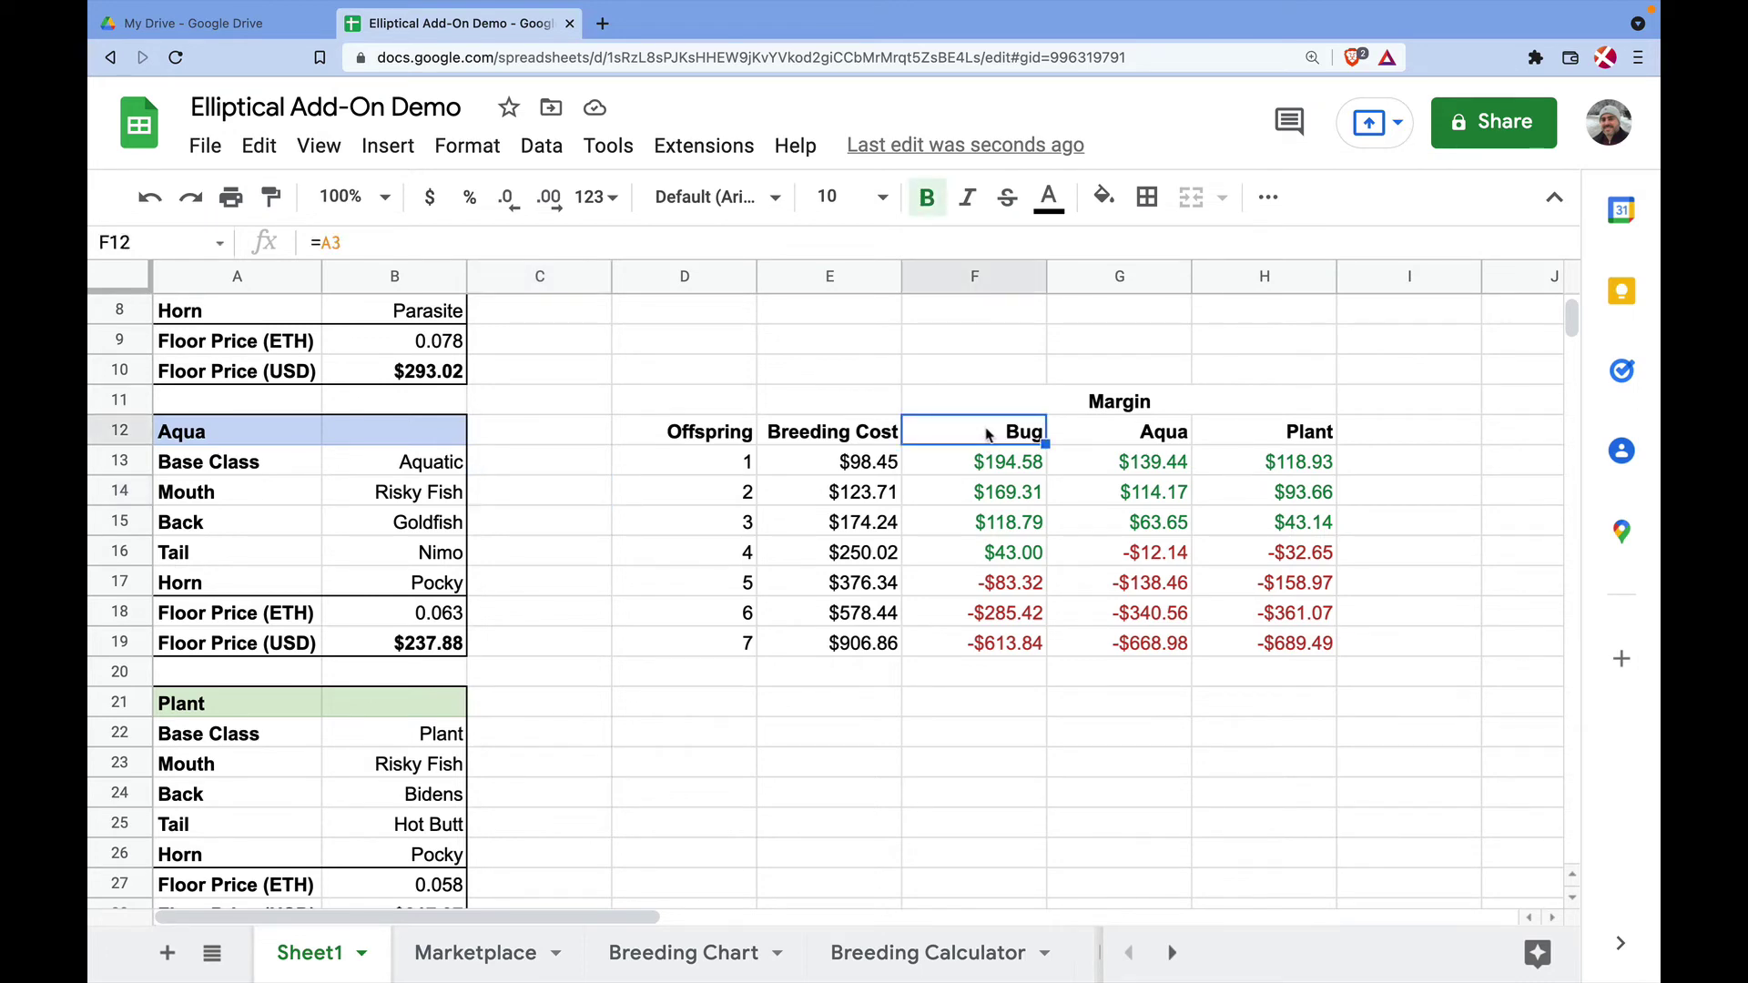
scroll(988, 435, up, 3)
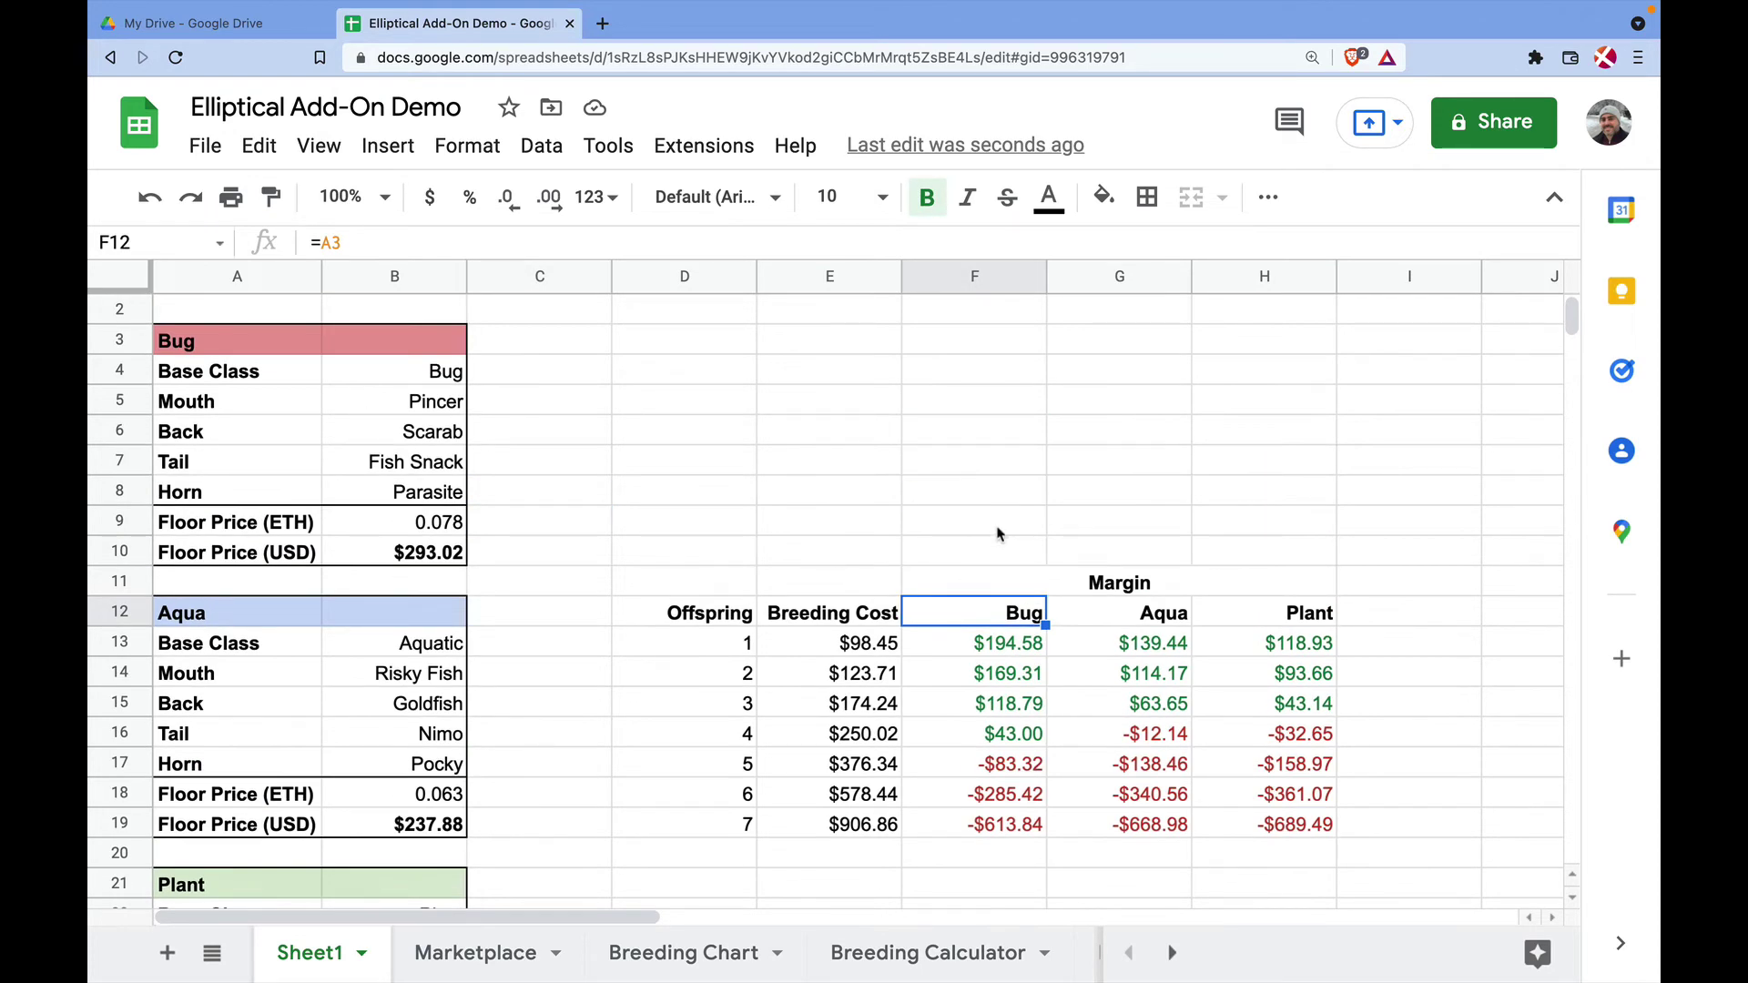
click(1017, 647)
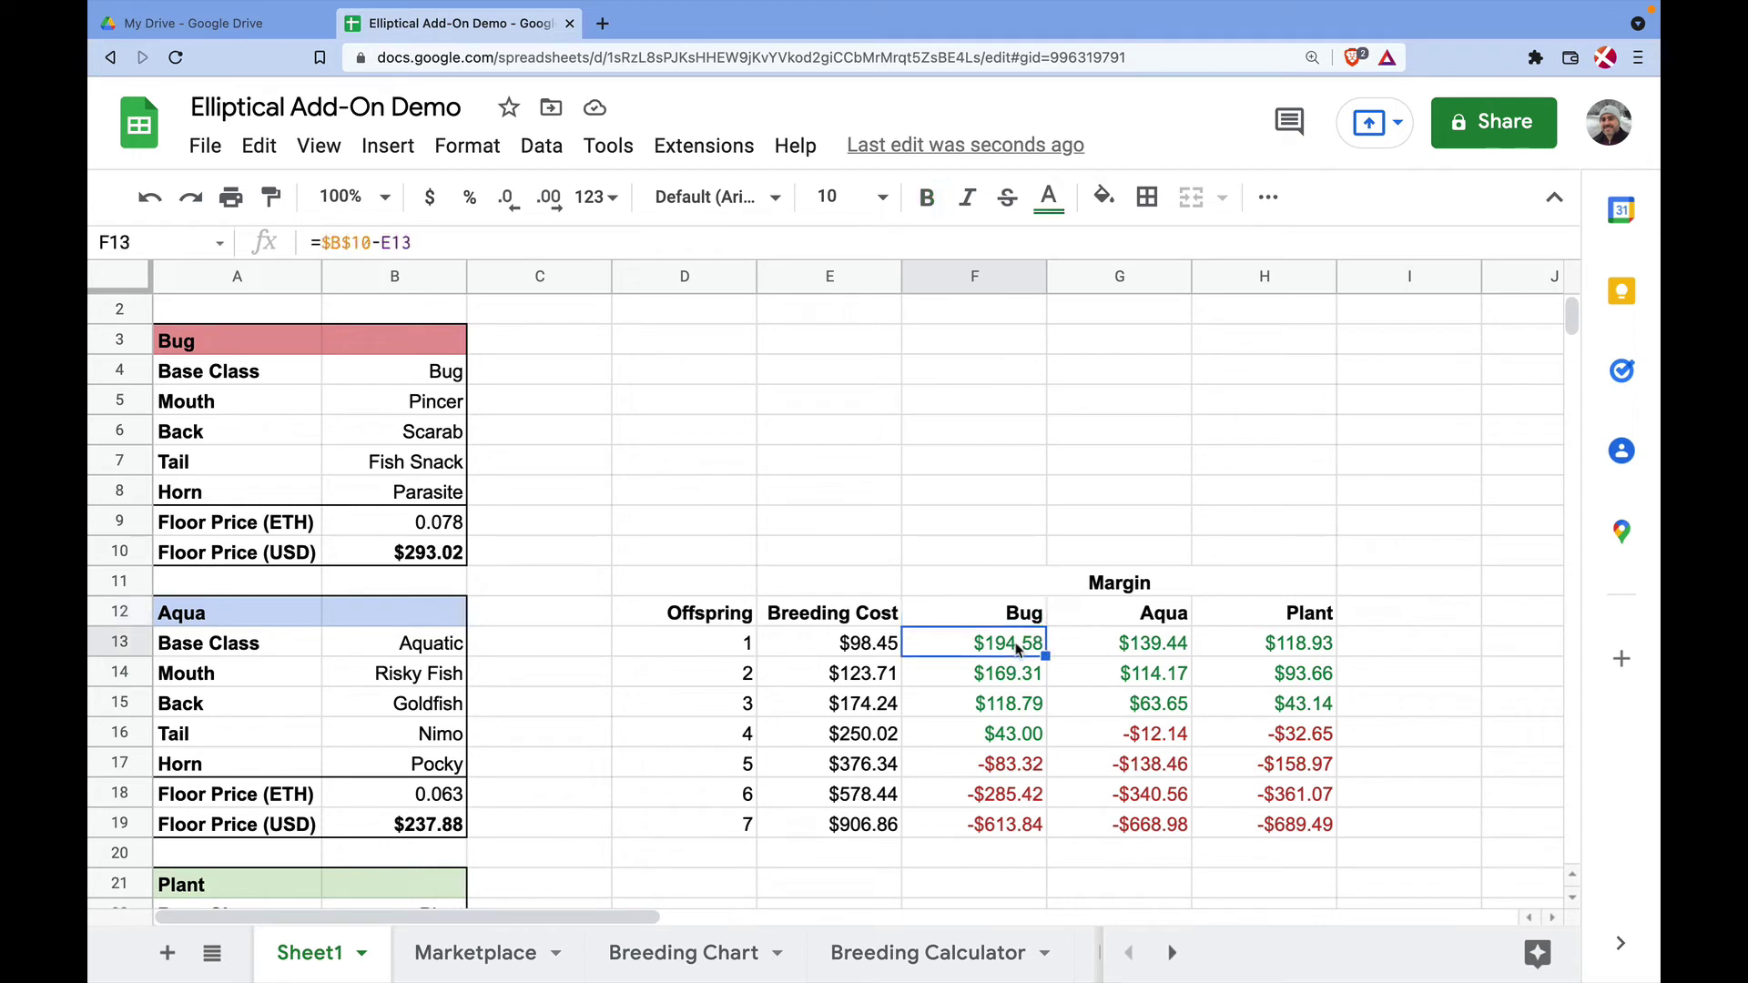
key(Down)
key(Down)
key(Down)
key(Down)
key(Up)
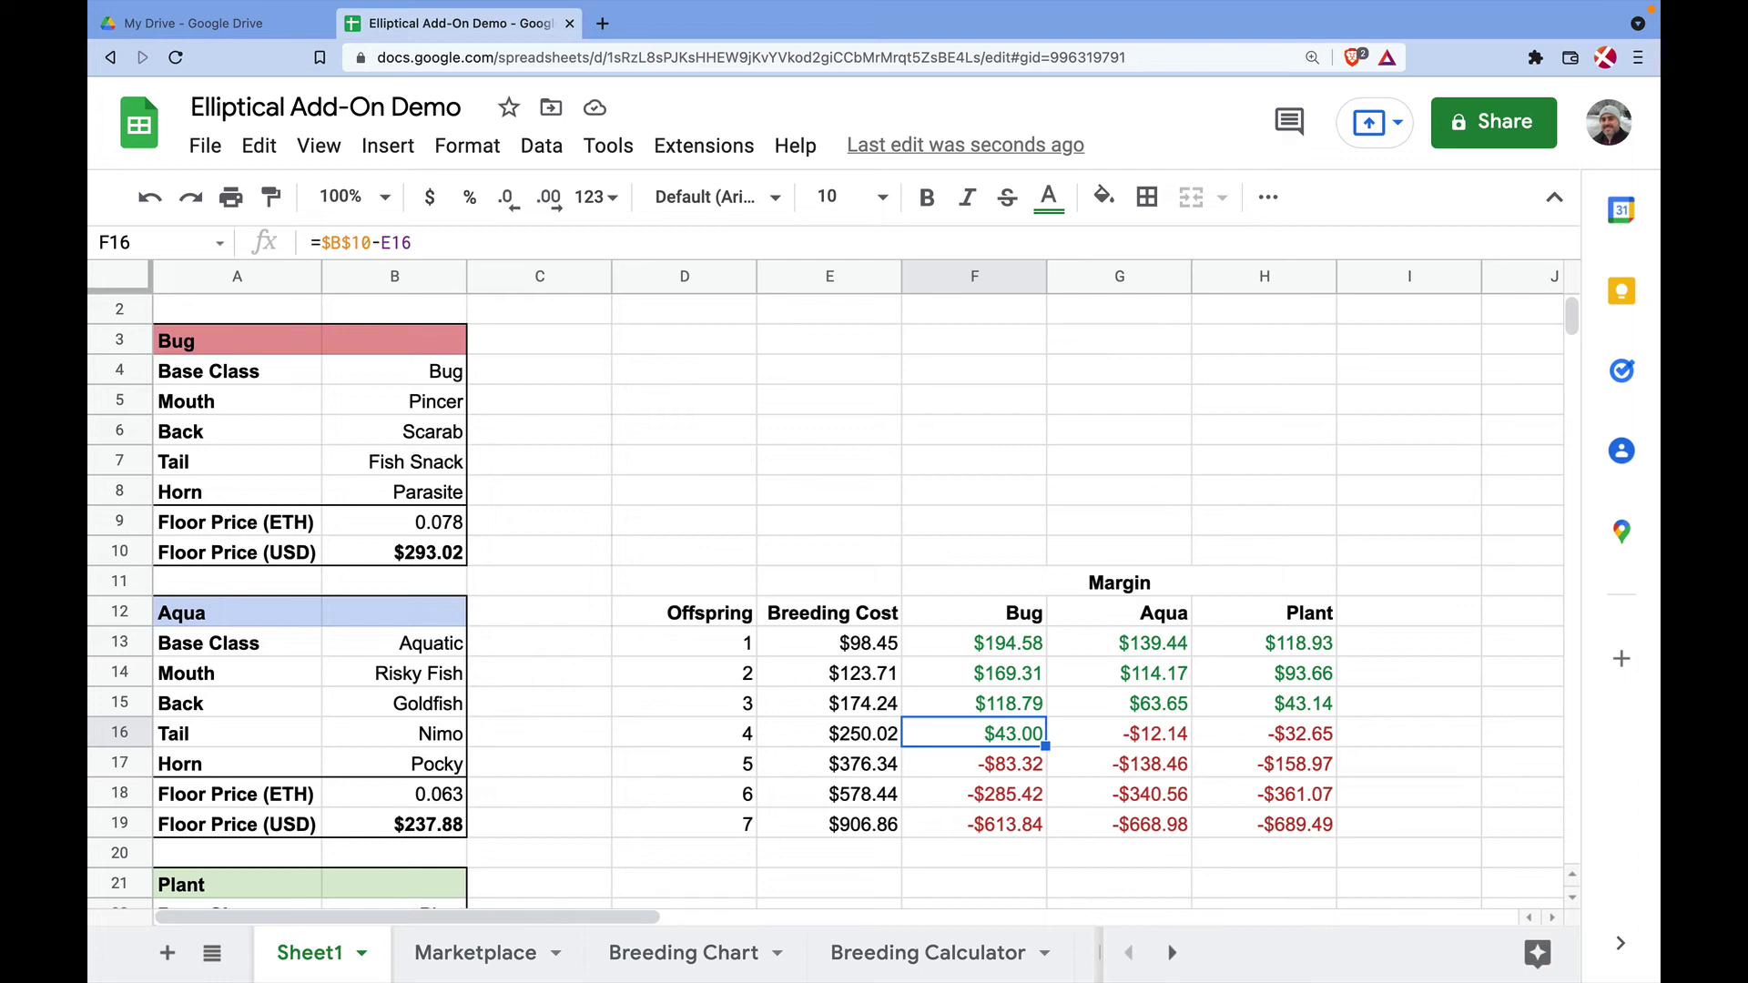
click(991, 766)
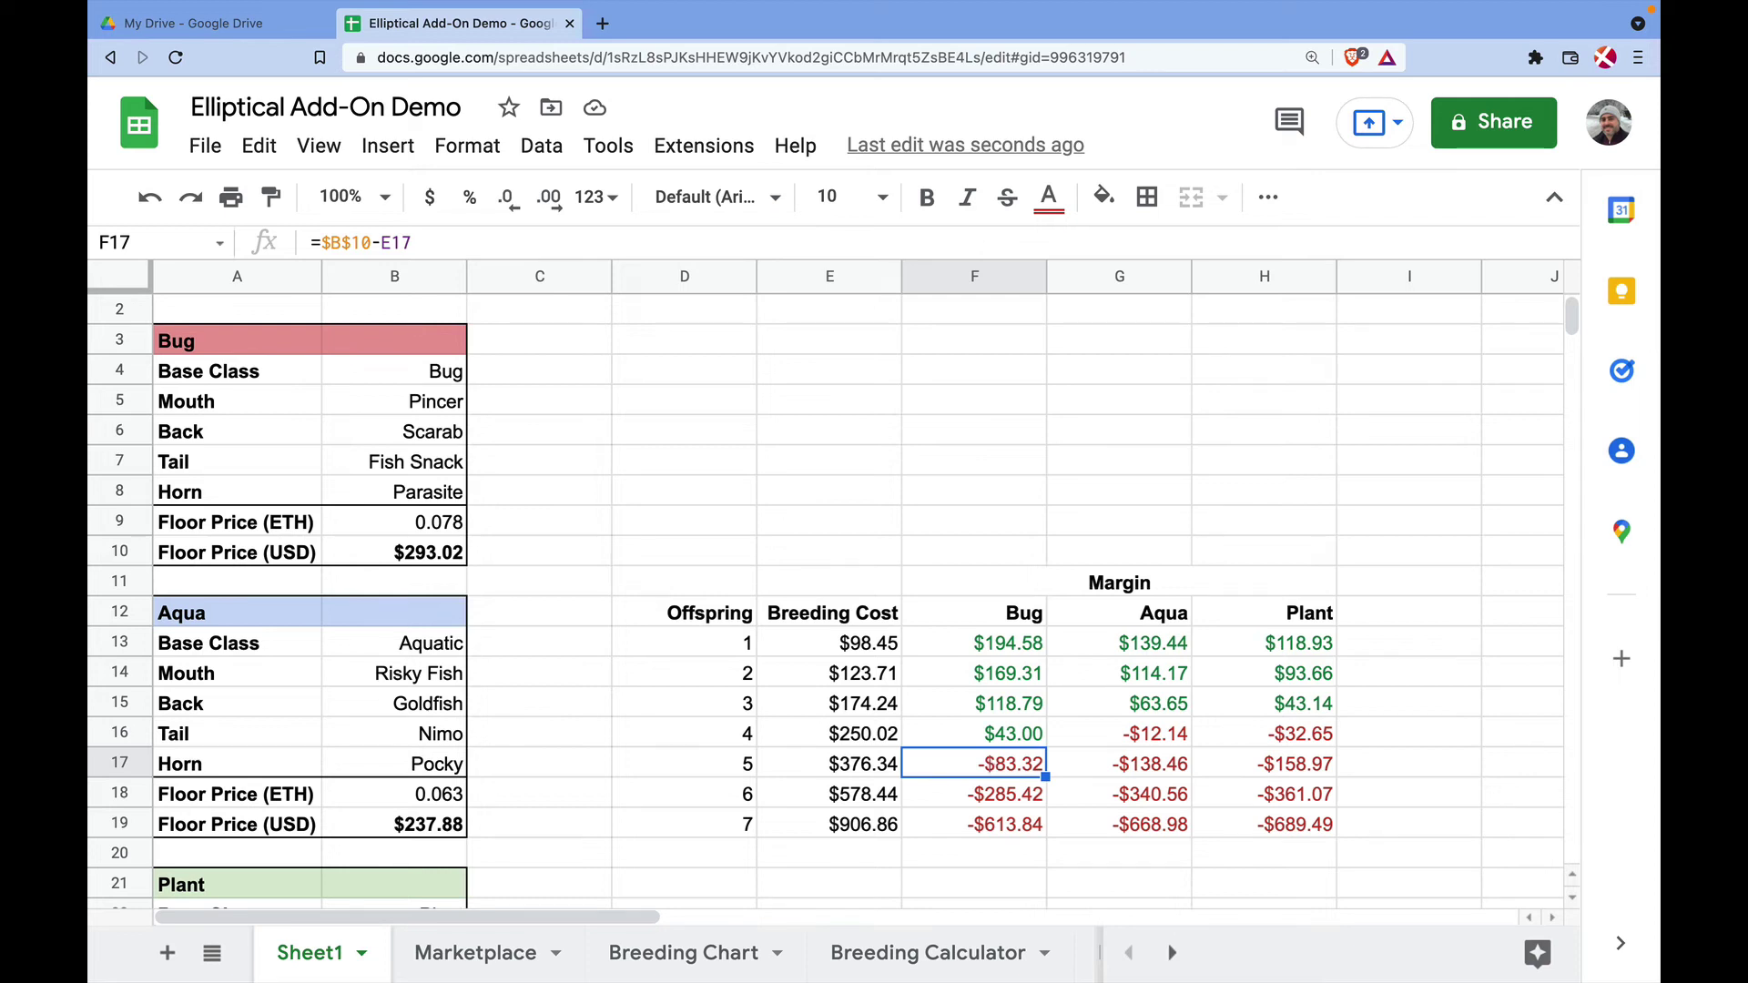
click(974, 733)
click(974, 643)
click(974, 703)
click(974, 733)
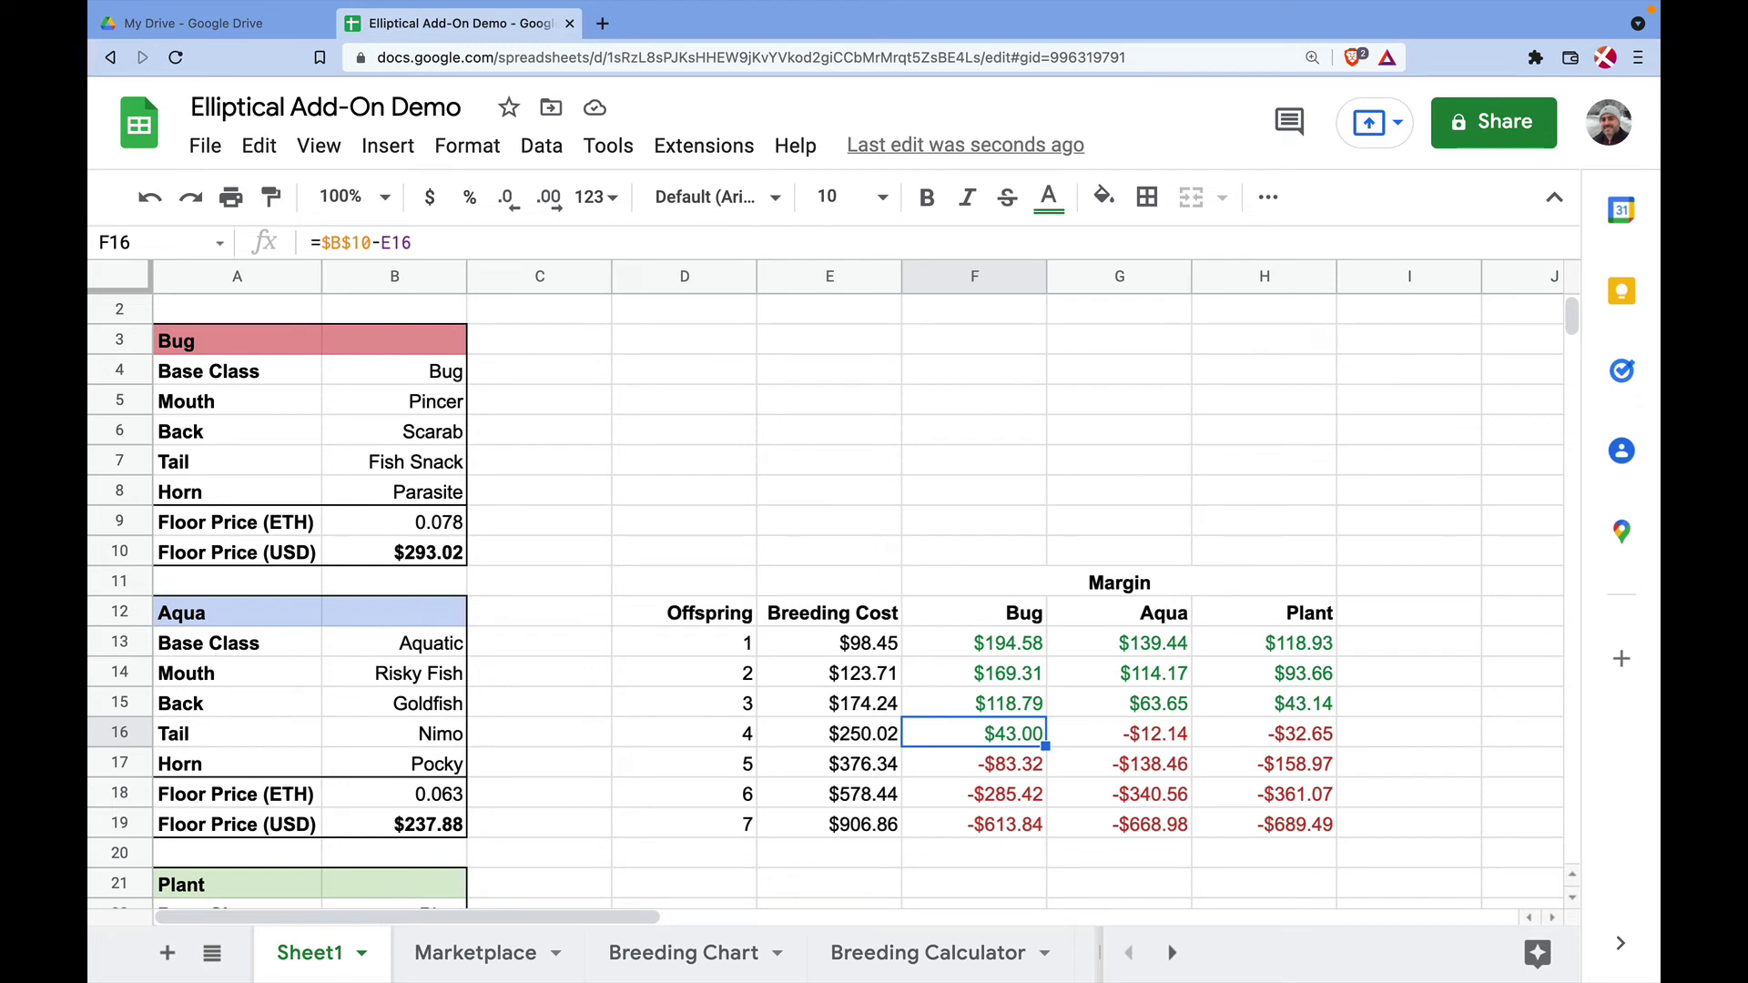
Step: Compare the Aqua and Plant margins around three and four offspring to find their break-even points
click(1119, 733)
click(1119, 703)
click(1263, 703)
click(1119, 703)
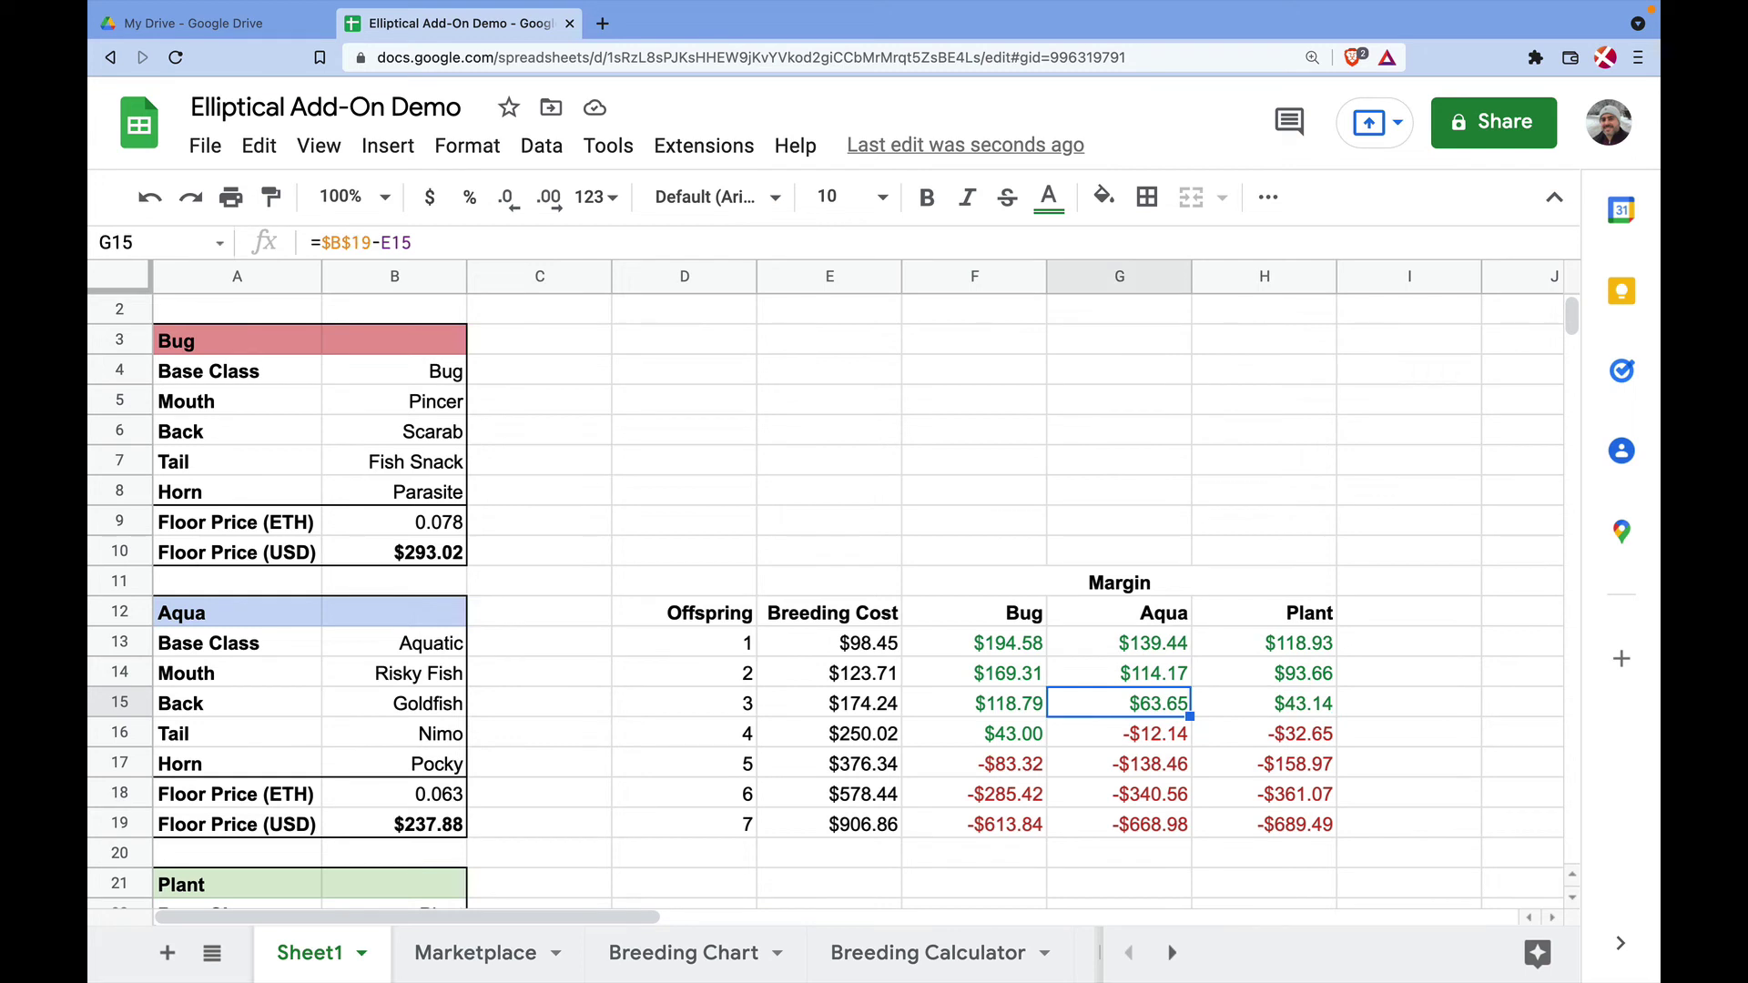
click(1119, 673)
click(1119, 733)
Step: Review the conditional formatting rules applied to the margin range F13:H19, then close them
drag(1001, 650, 1311, 824)
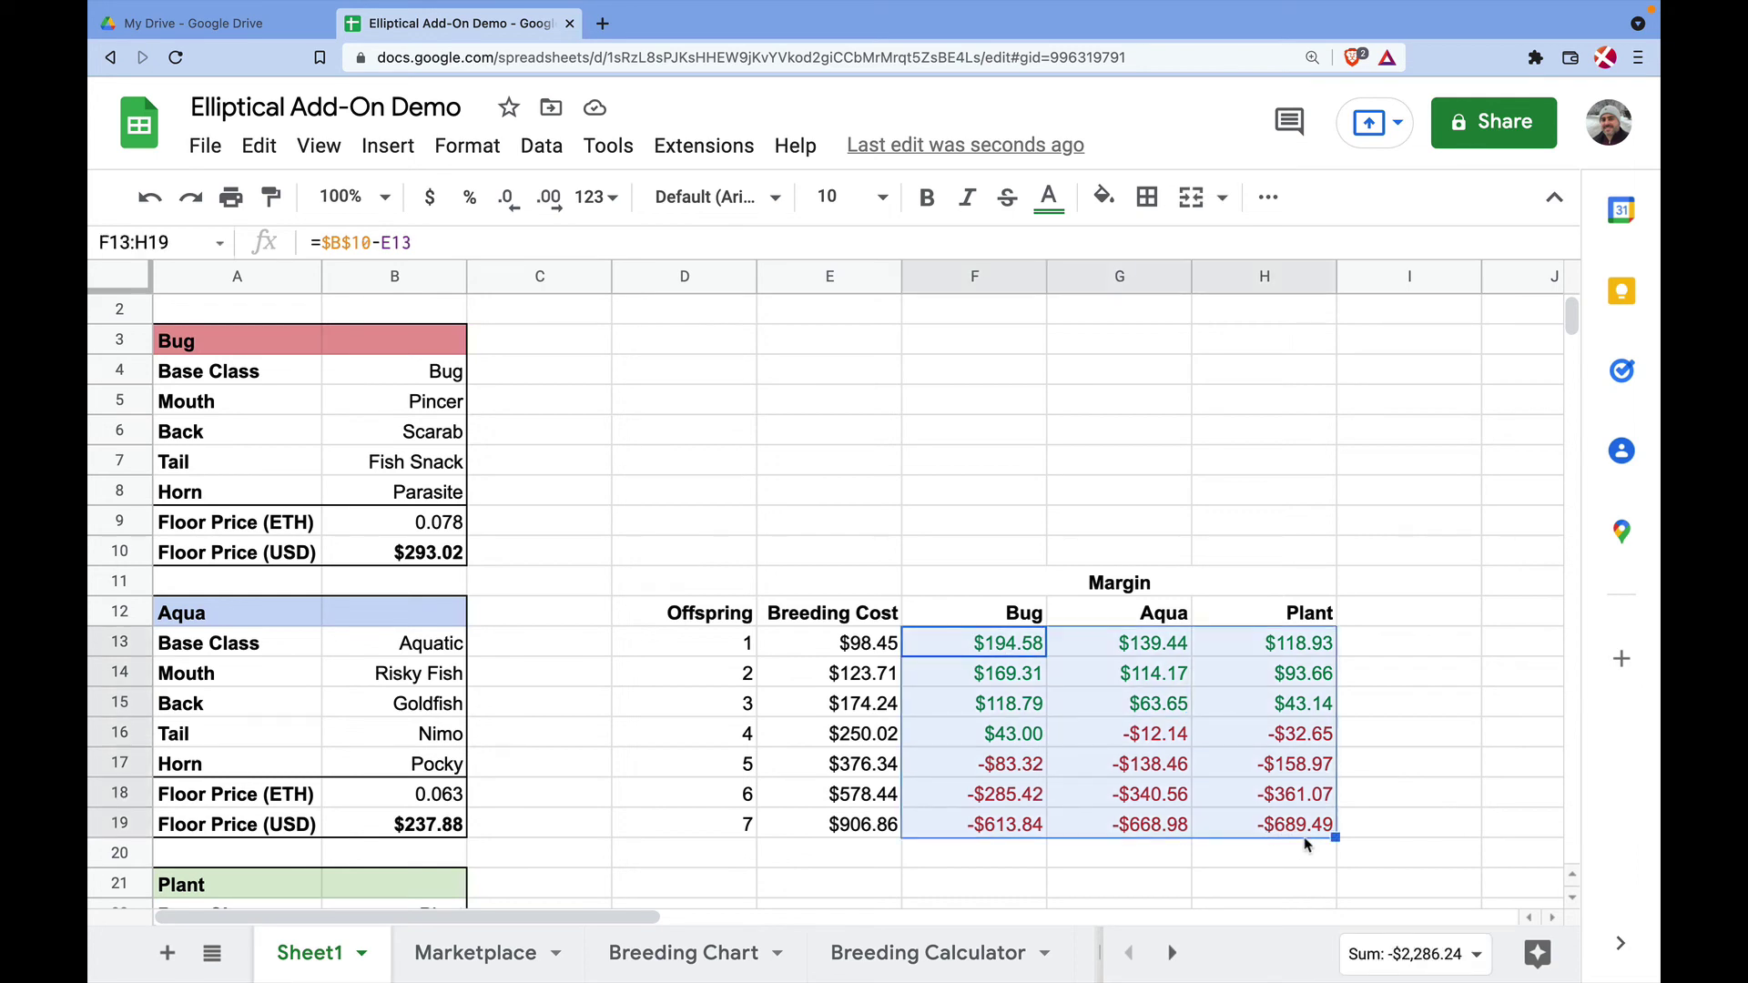
click(566, 145)
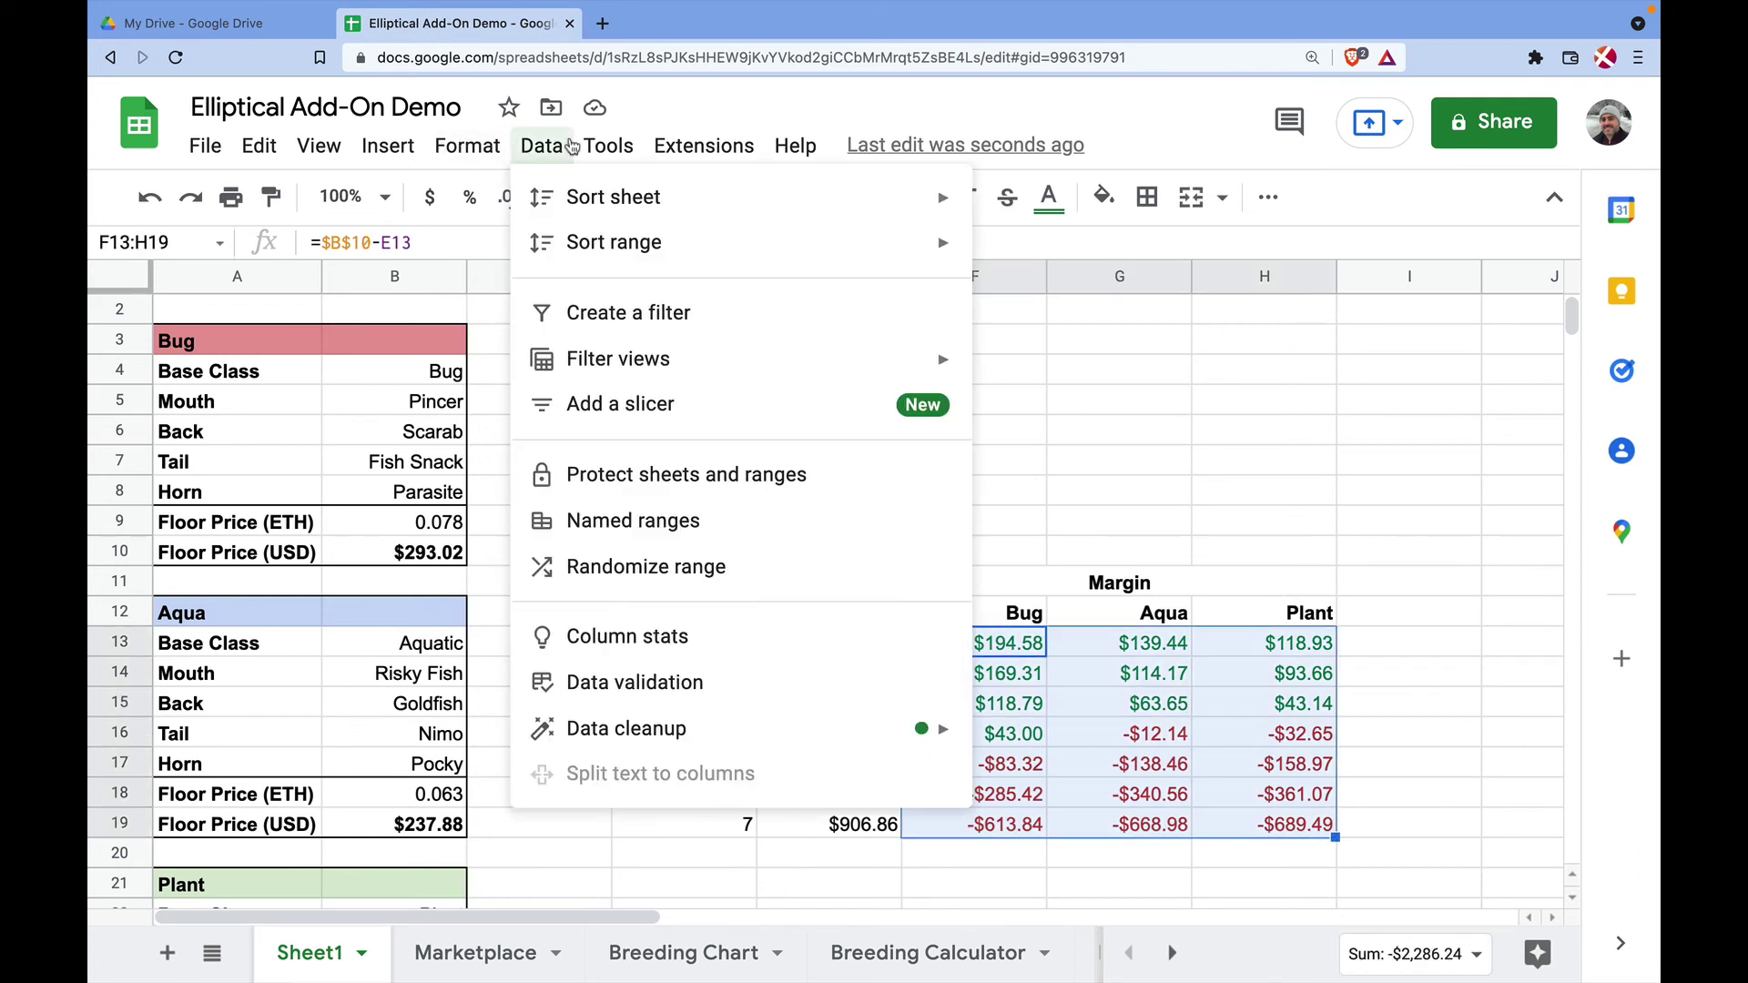
mouse_move(449, 146)
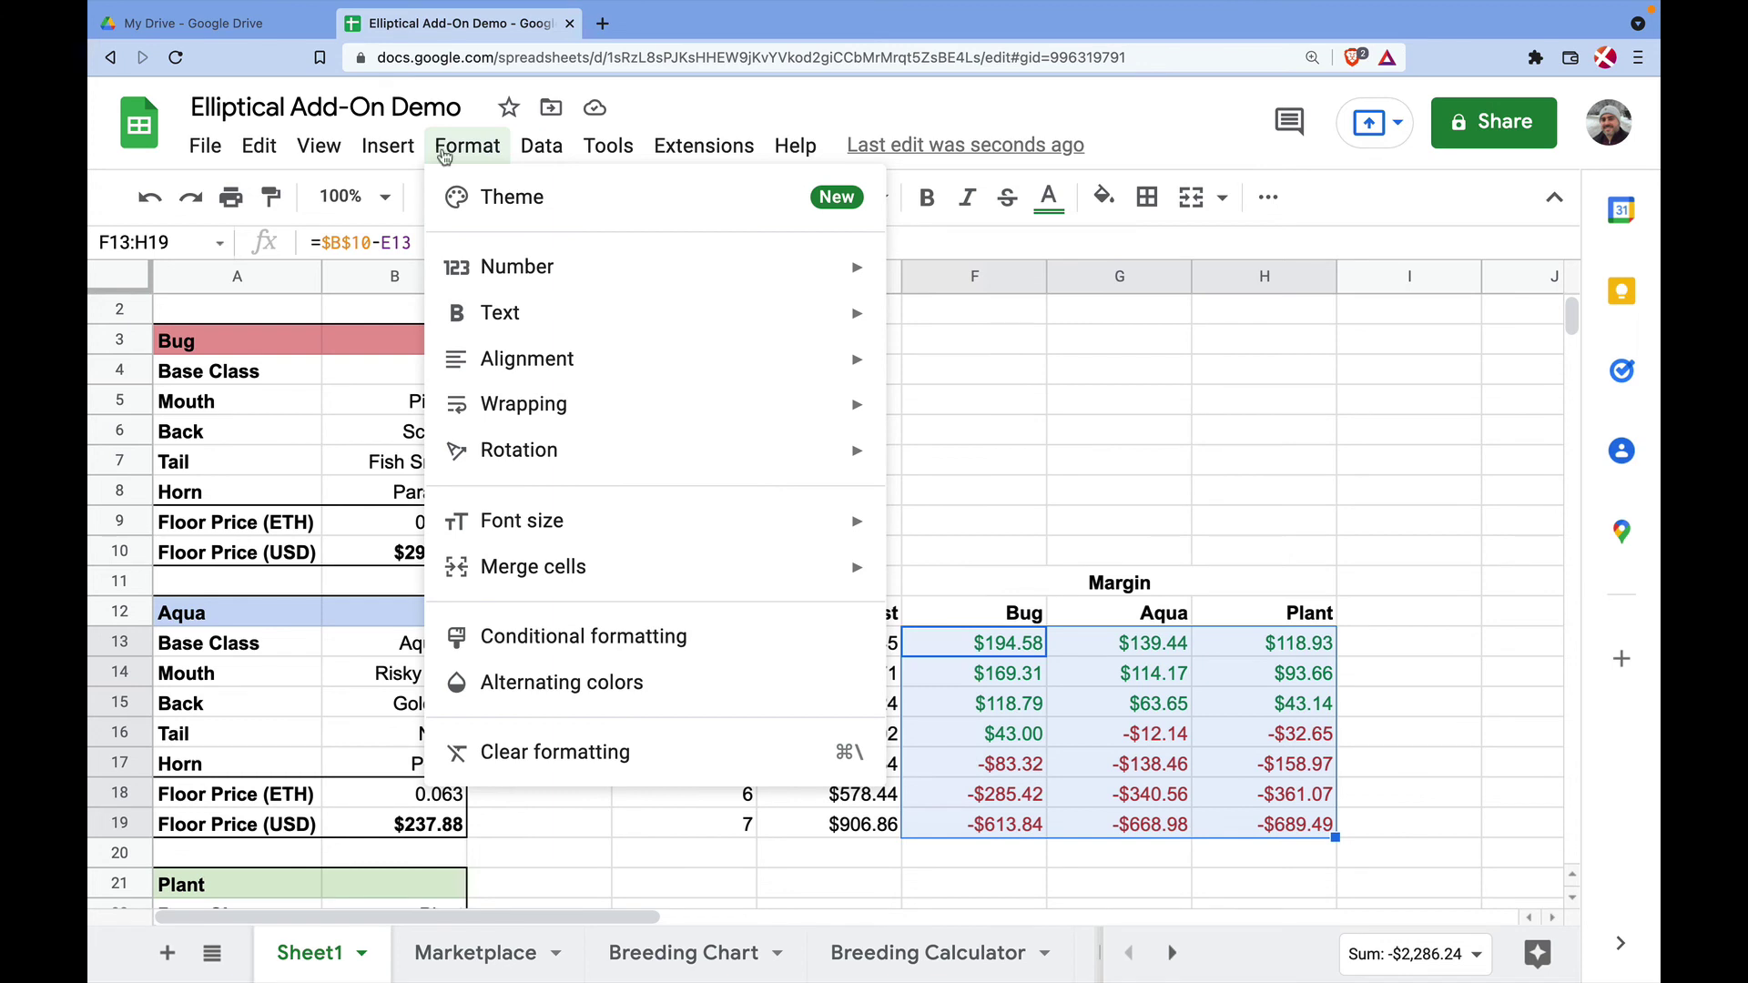
click(572, 643)
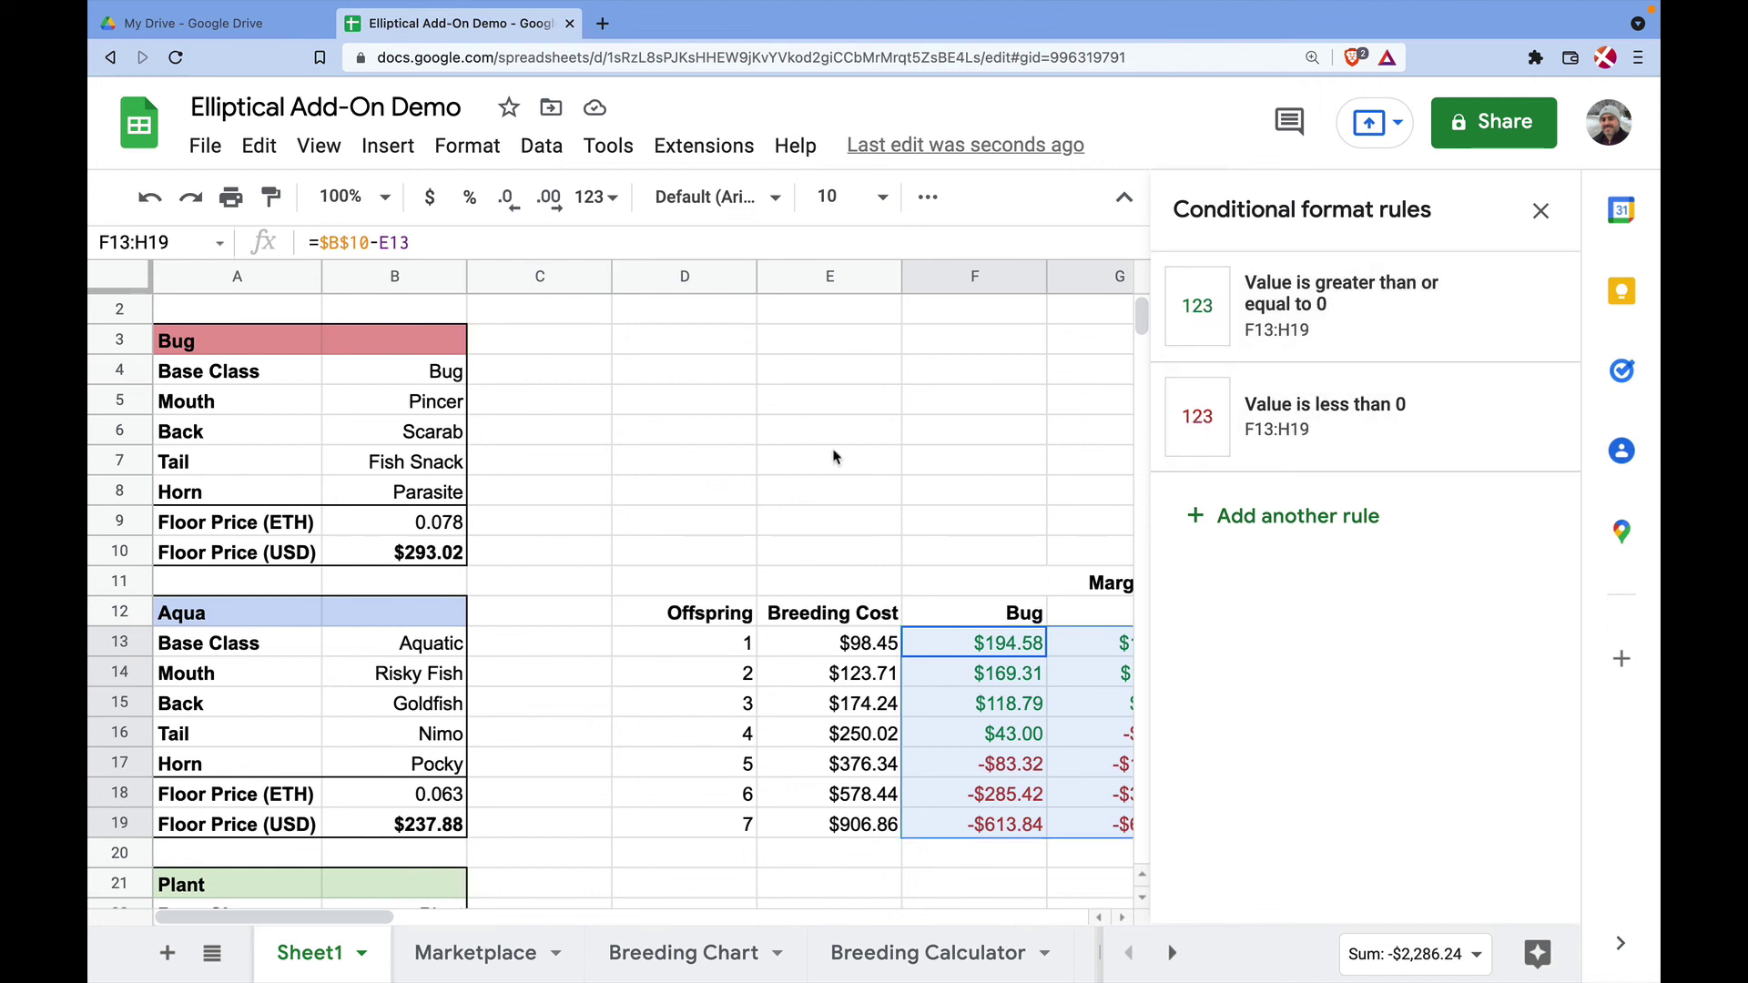
click(1541, 211)
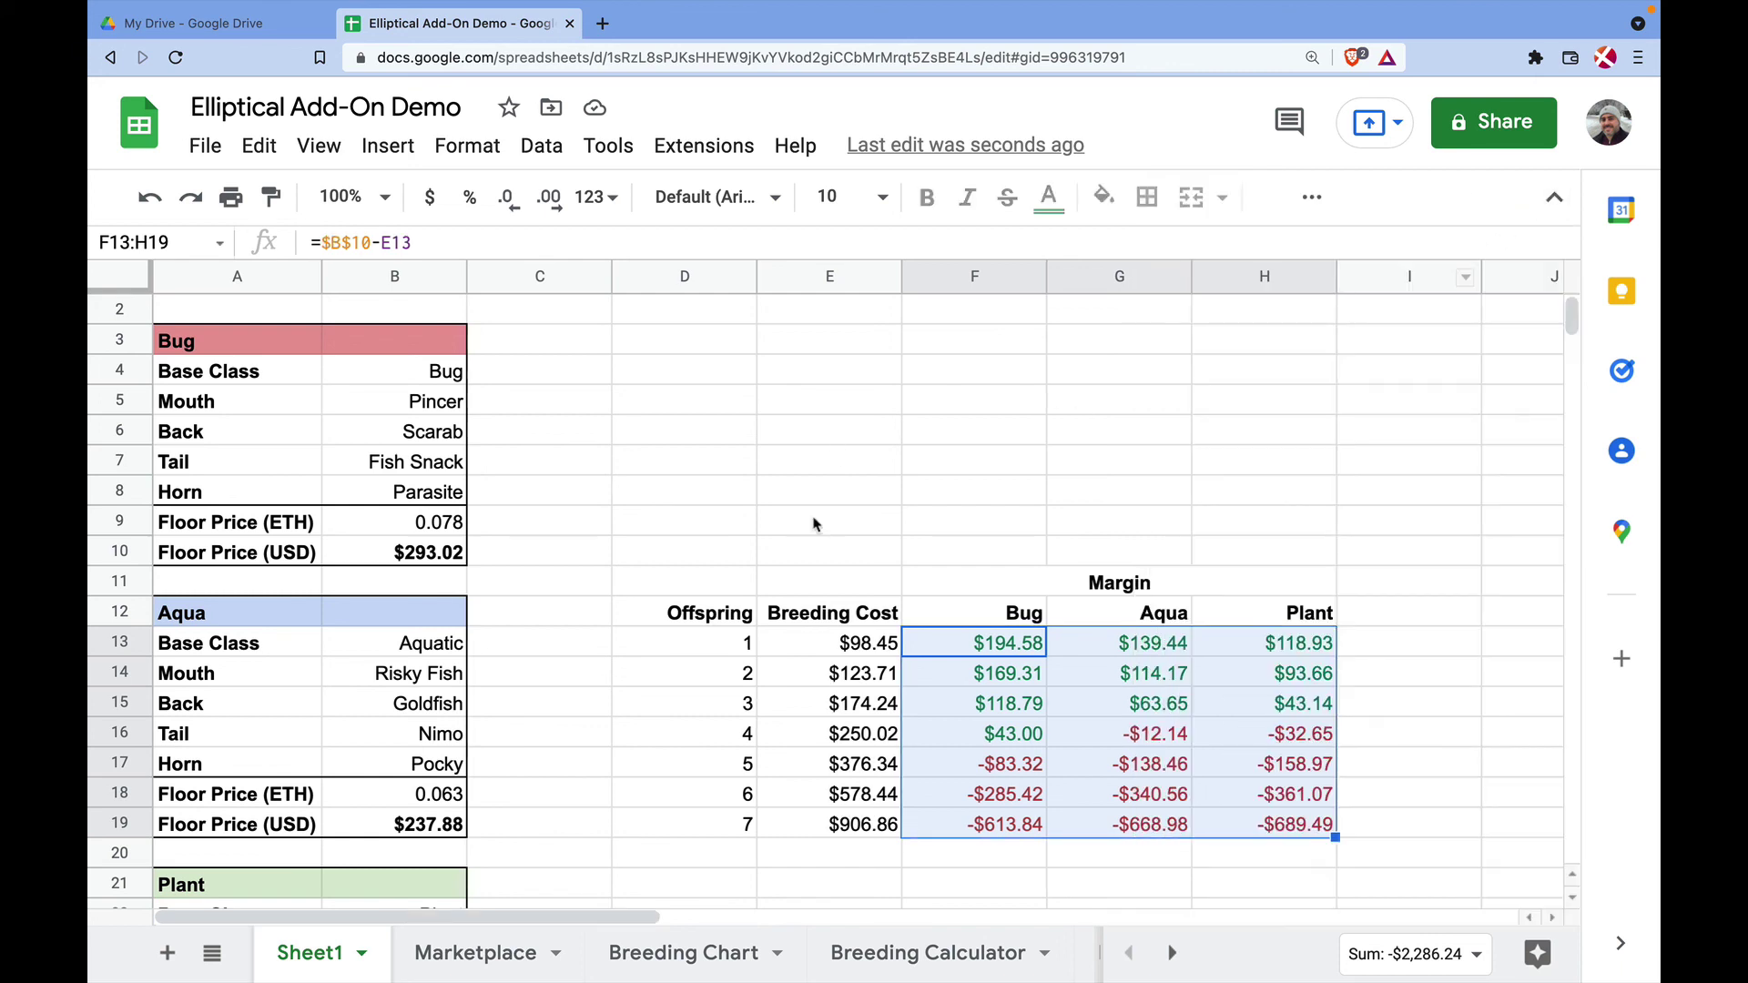
click(955, 489)
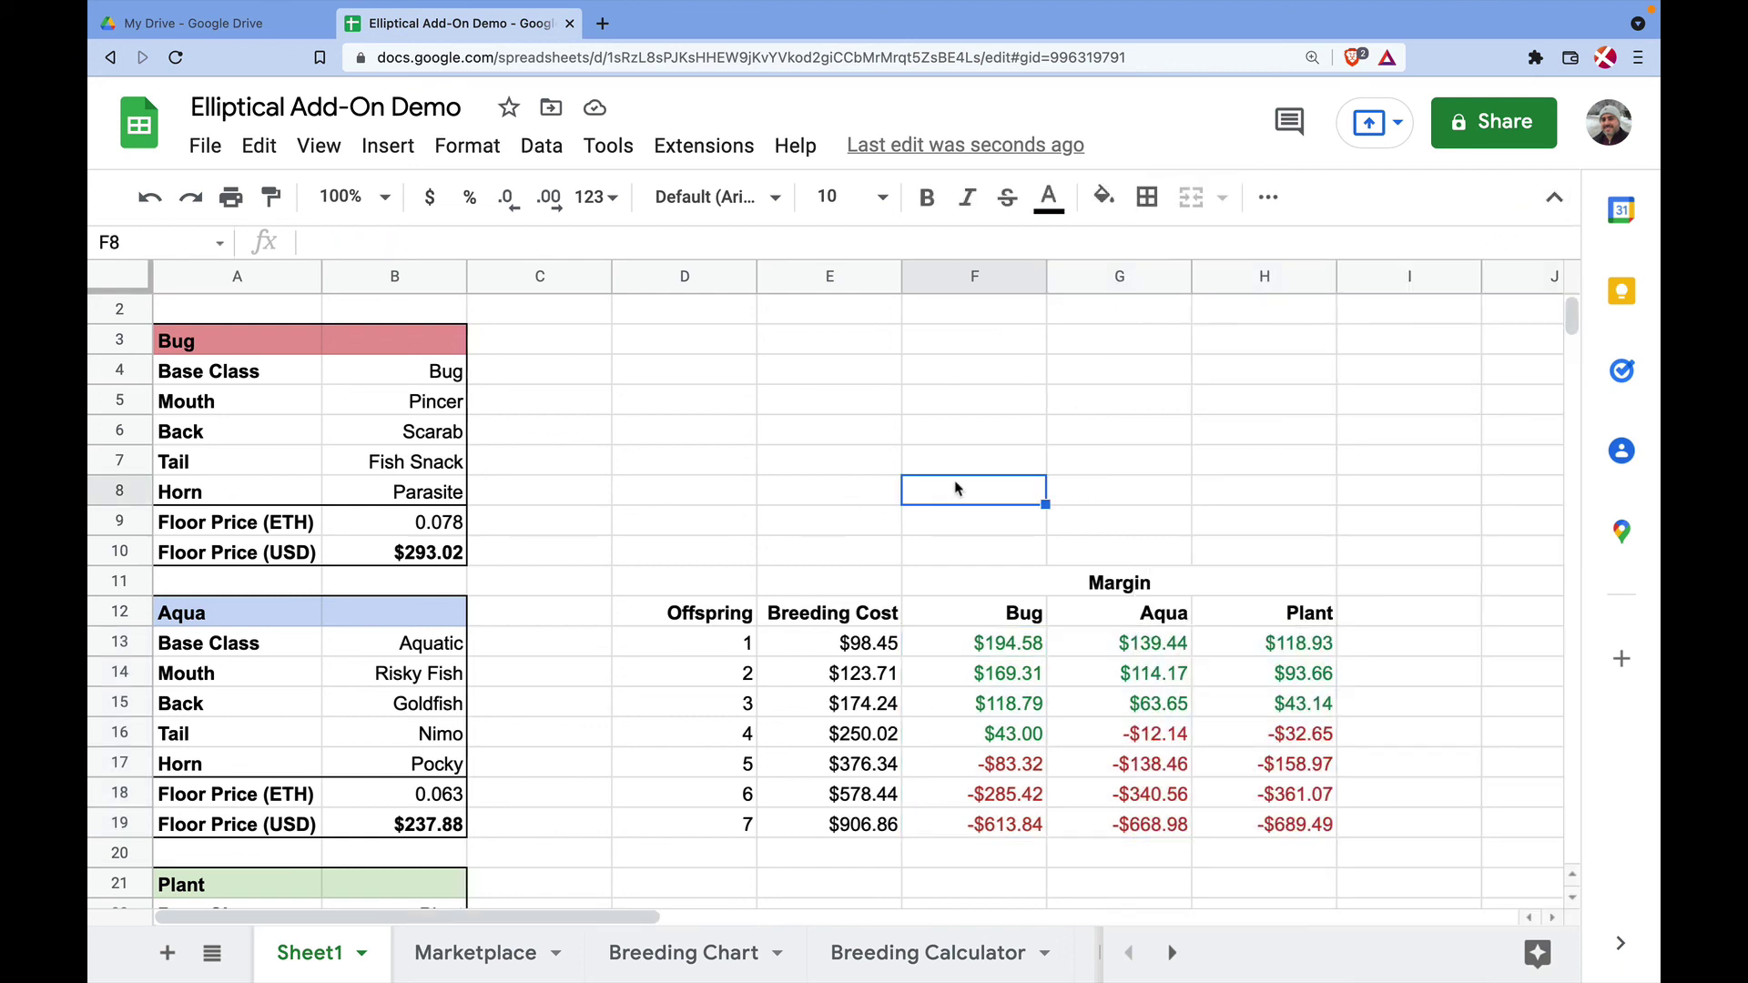